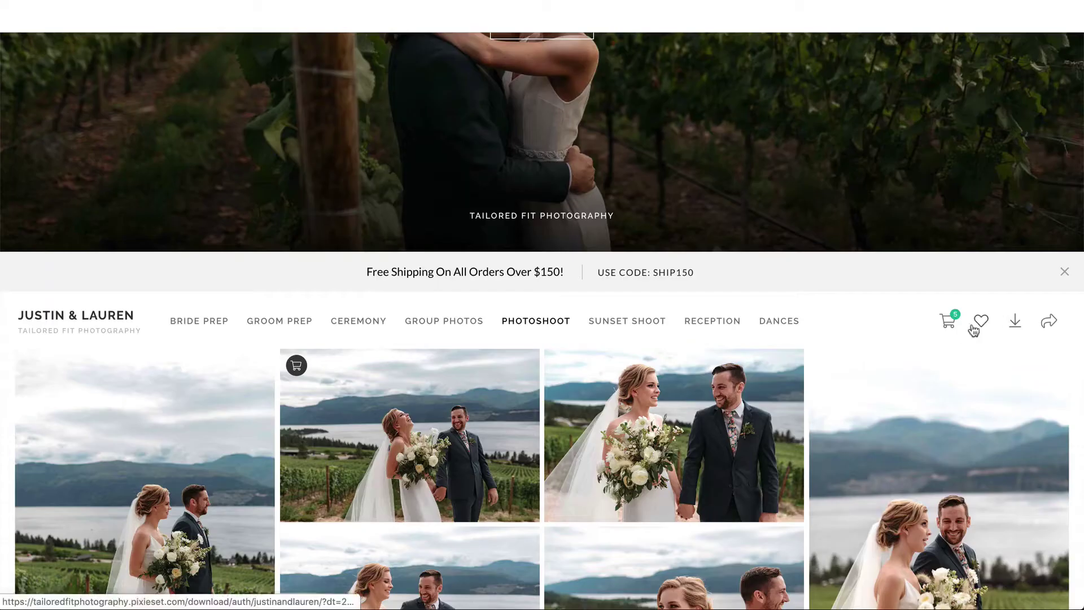
- Bring up the Download Photo email prompt by choosing to download a photo from the client gallery
click(974, 331)
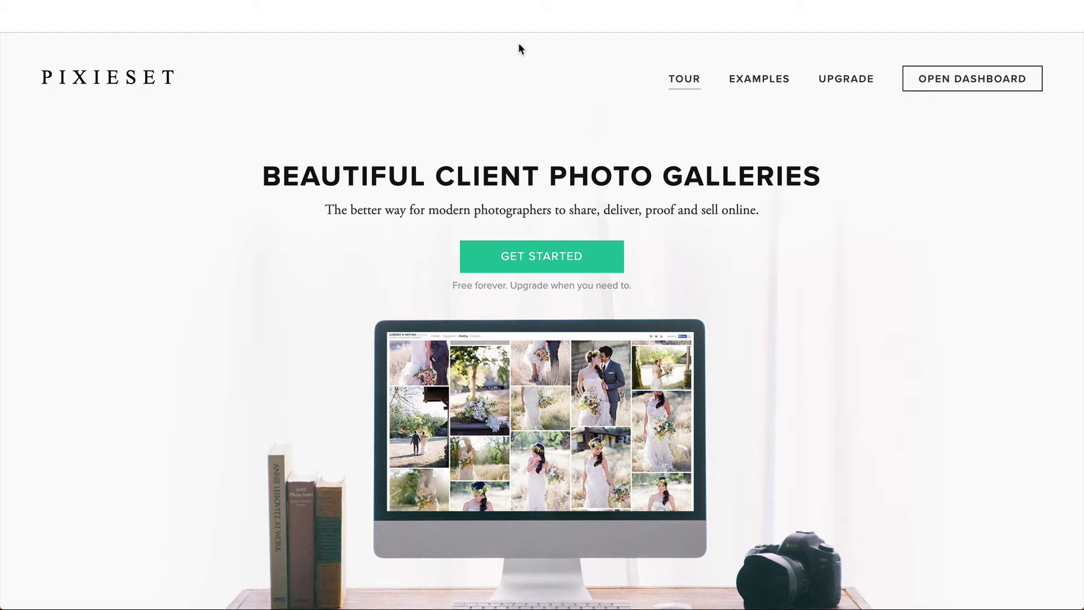
- Scroll through the Pixieset Tour page to the footer and back, then open the dashboard
scroll(767, 433, down, 10)
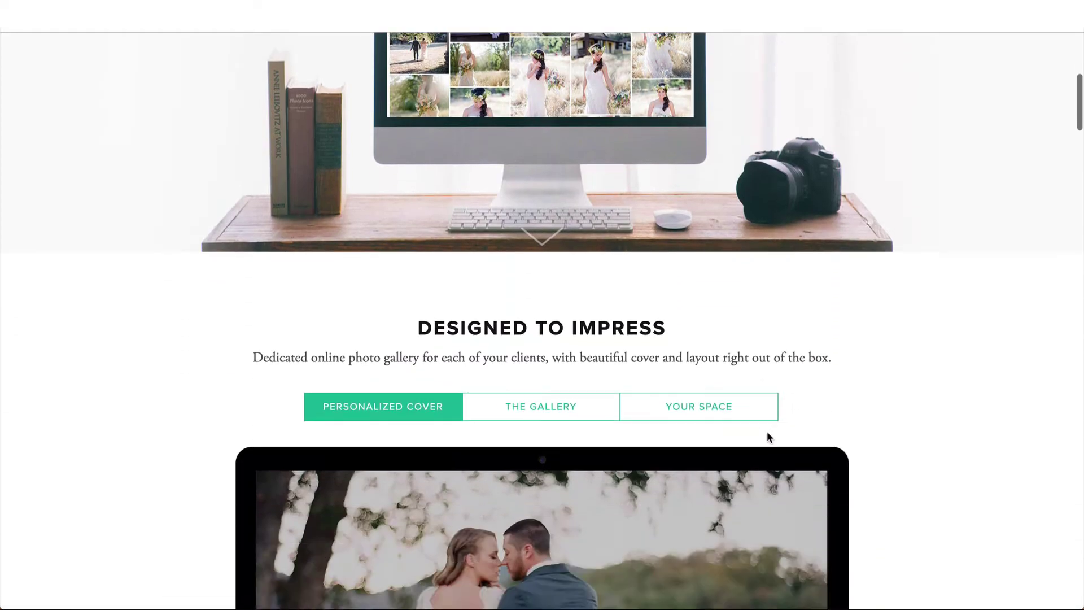
scroll(849, 330, down, 2)
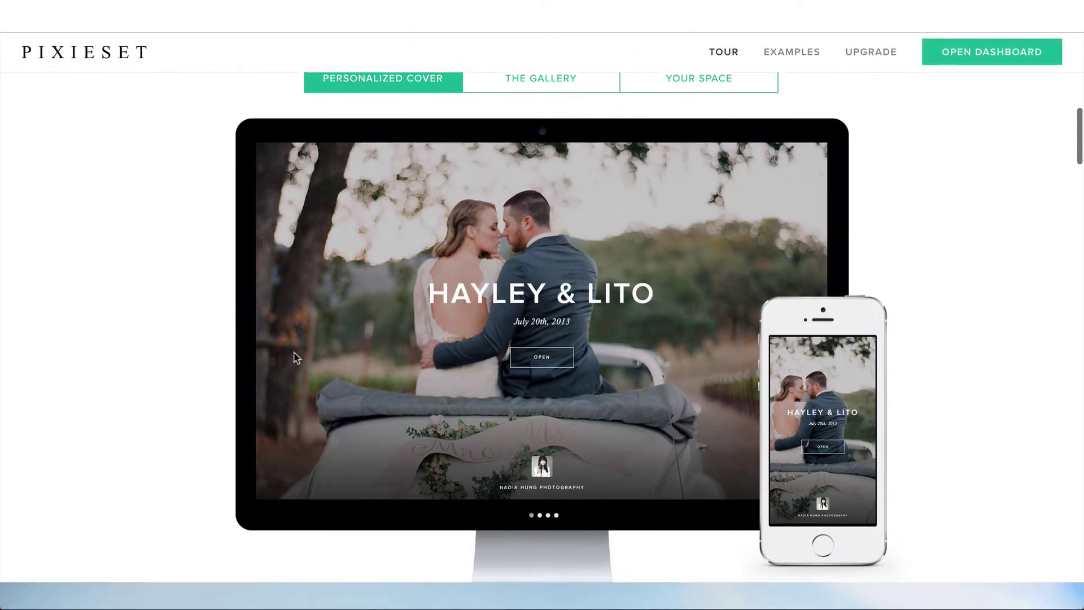
scroll(709, 305, down, 1)
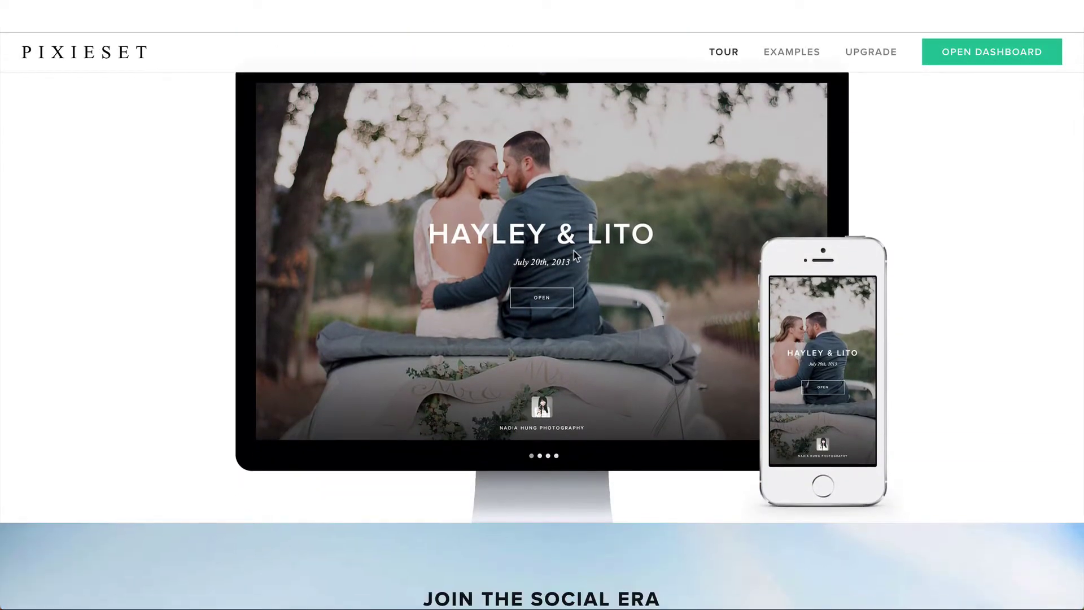
scroll(650, 254, down, 6)
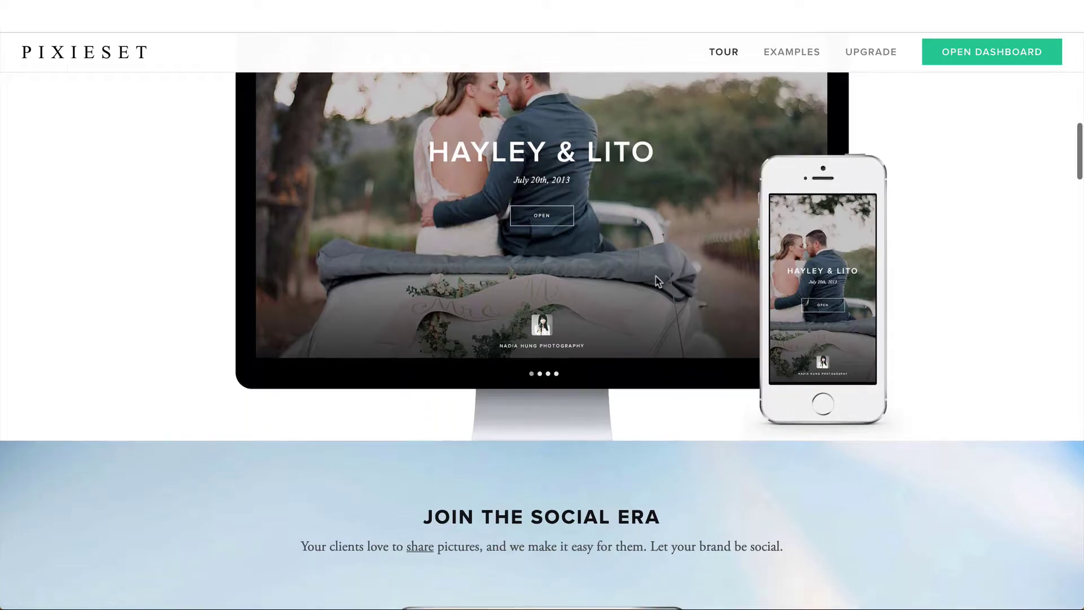
scroll(600, 356, down, 2)
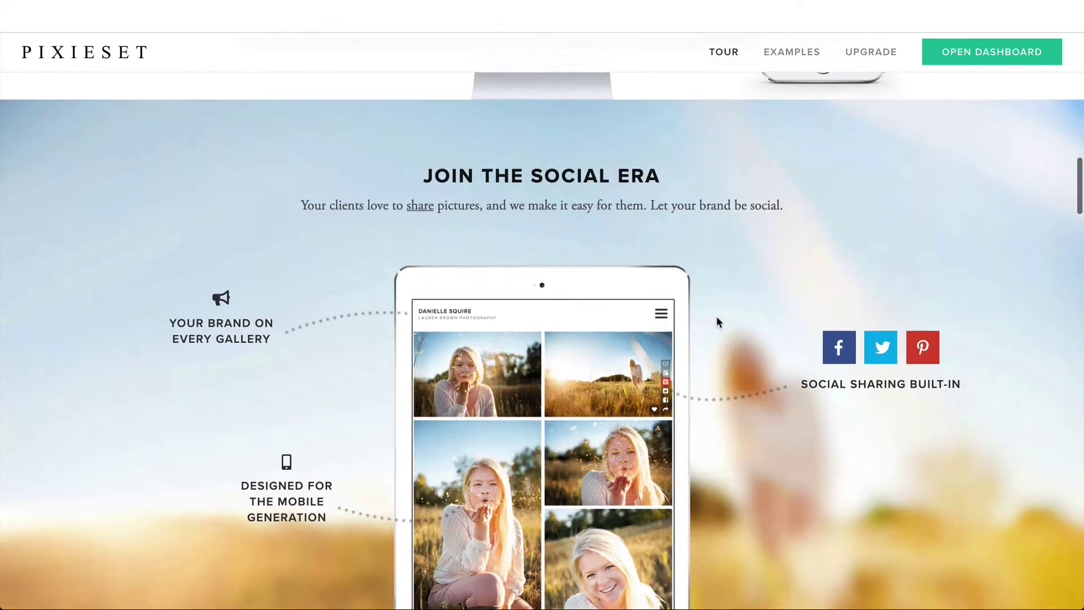
scroll(716, 322, down, 1)
scroll(716, 322, up, 1)
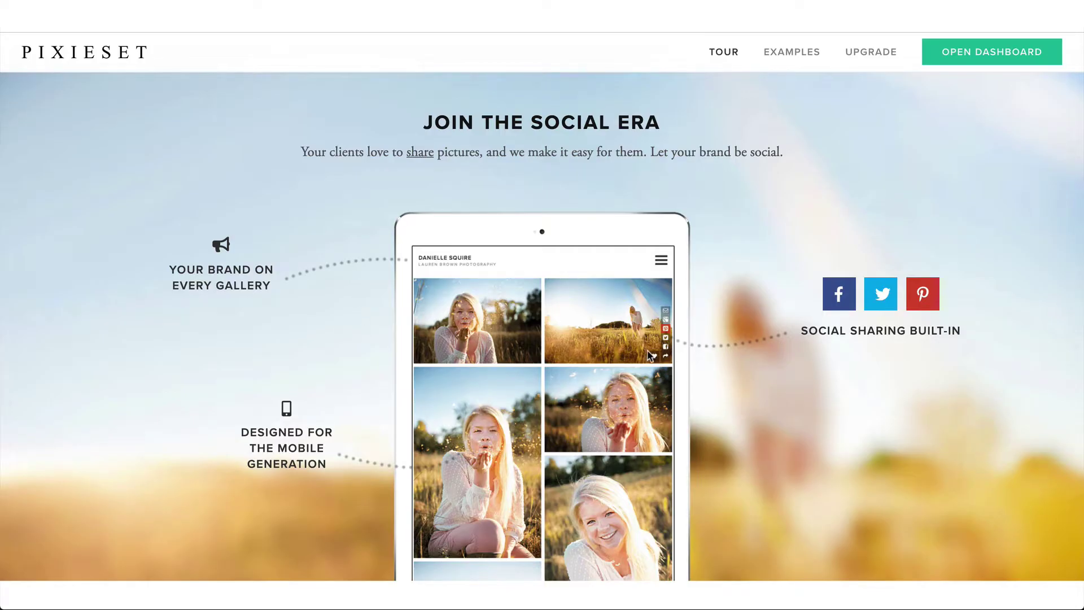
scroll(649, 354, down, 7)
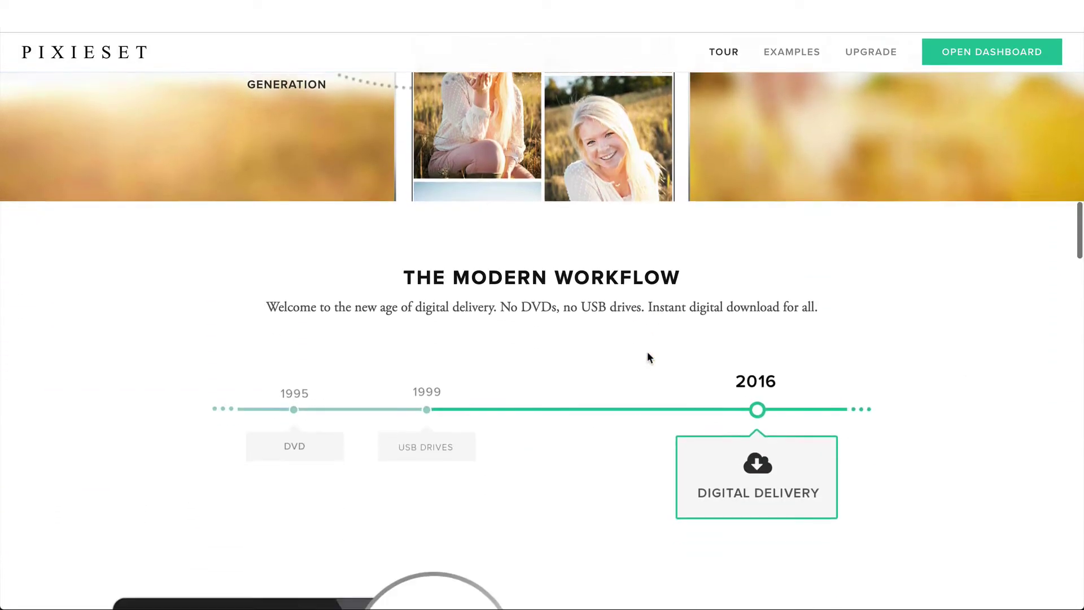
scroll(647, 355, down, 18)
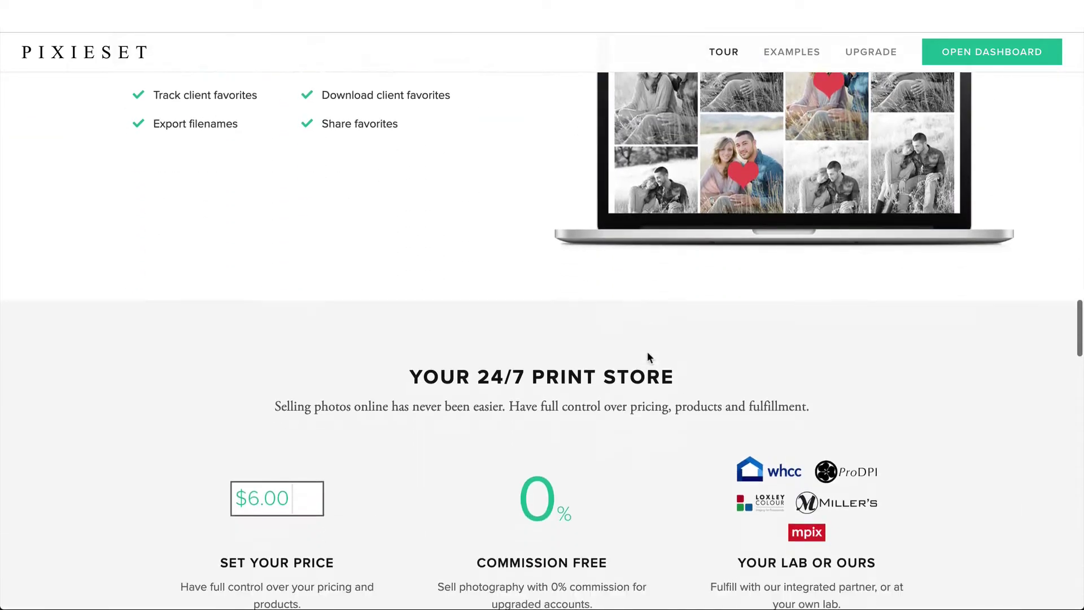
scroll(647, 356, down, 20)
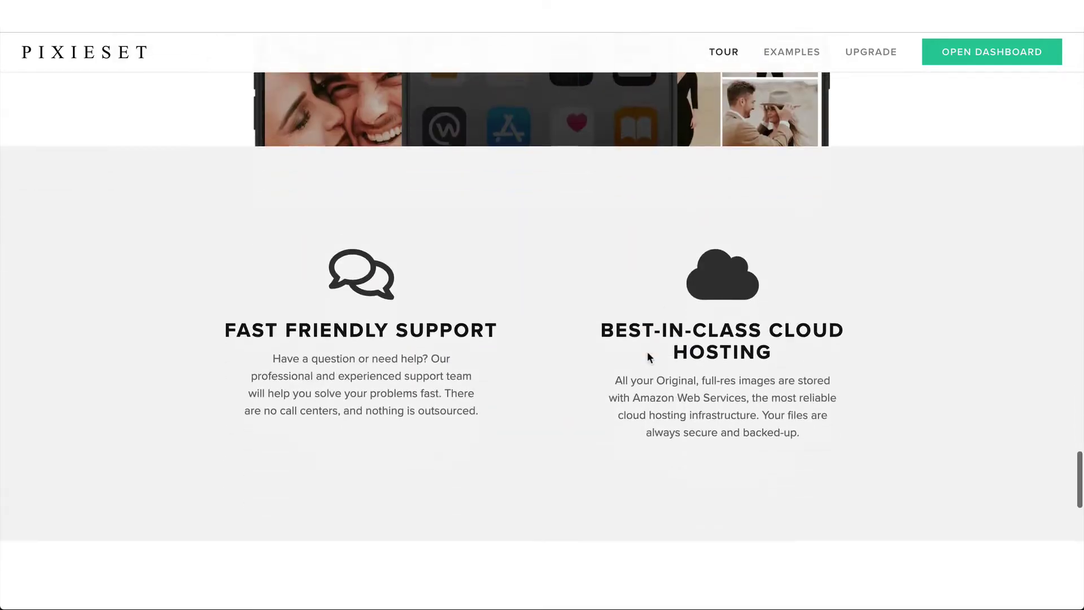
scroll(647, 356, down, 15)
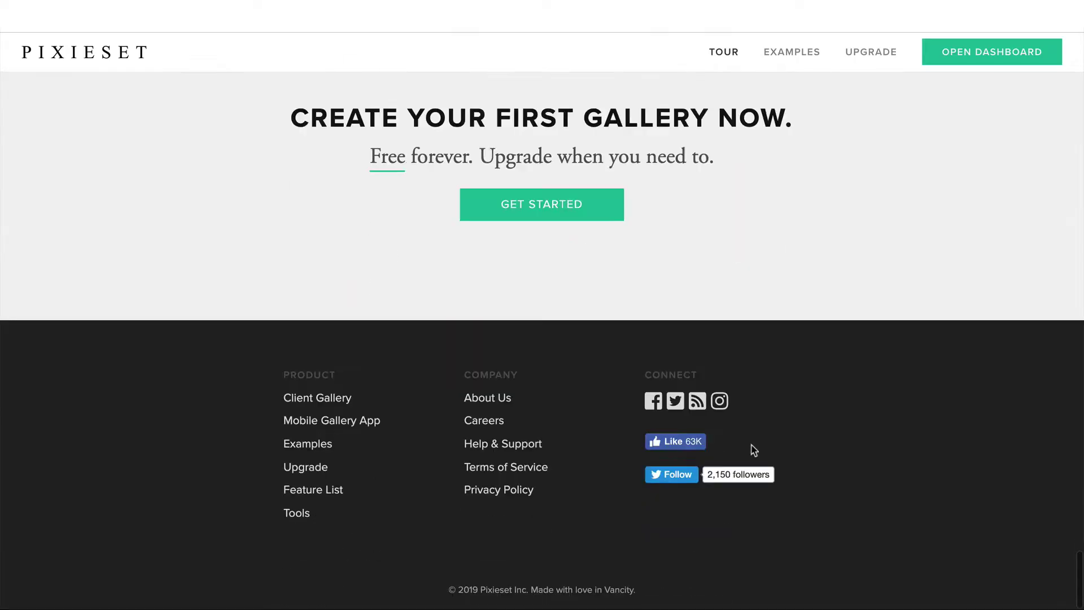
scroll(909, 322, up, 8)
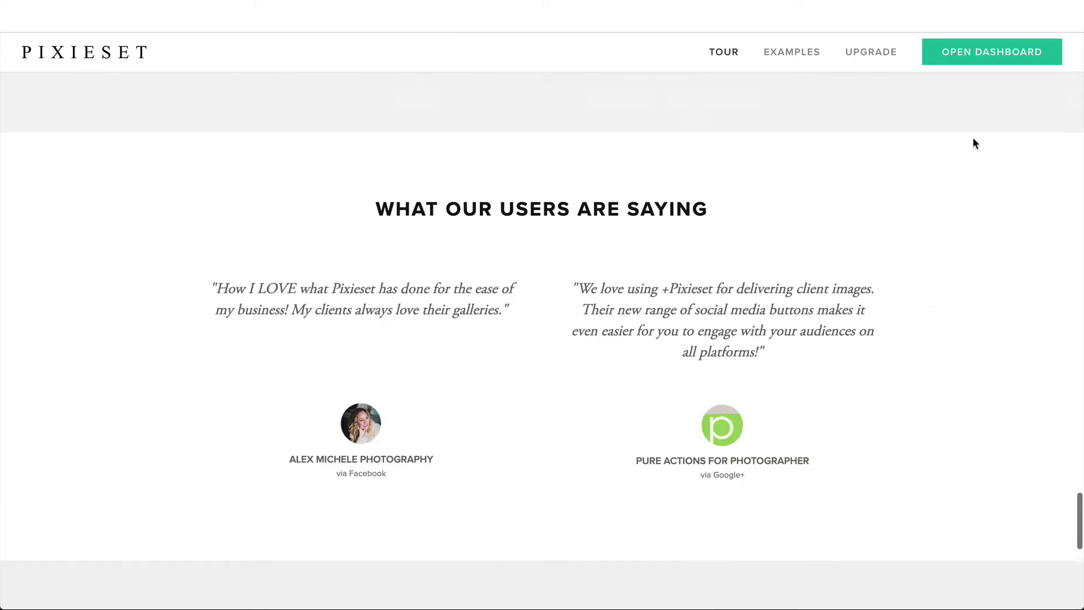
click(1002, 57)
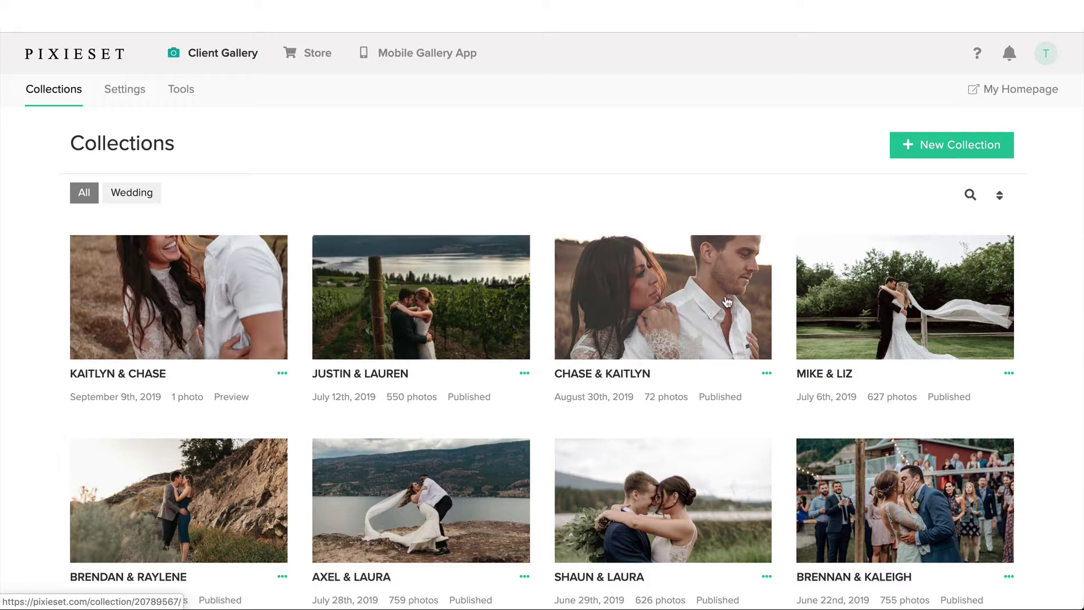
- Delete the September 9th, 2019 preview-only collection
click(282, 373)
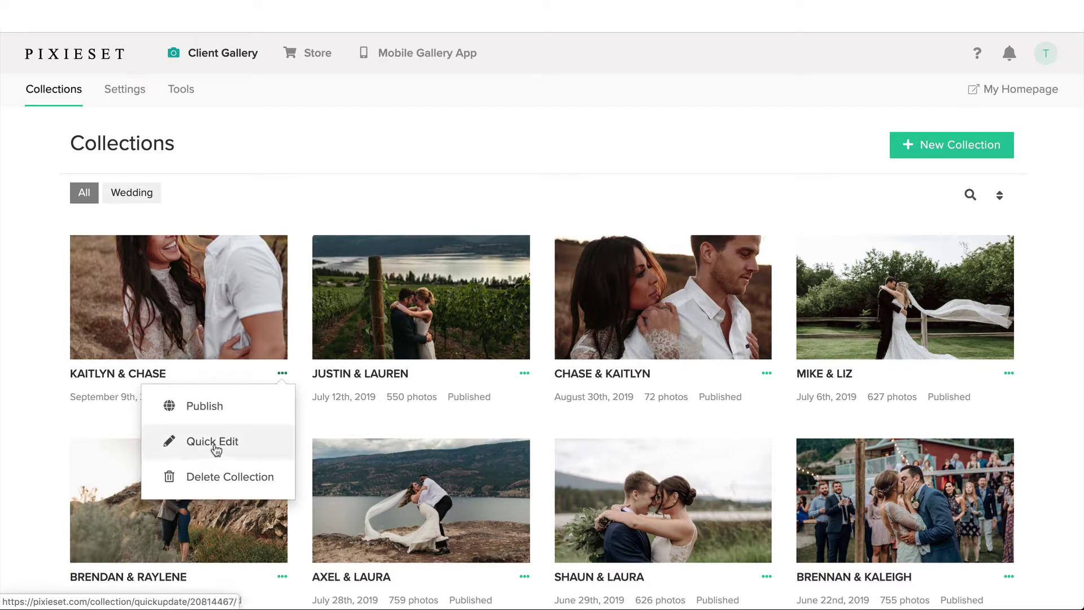
click(224, 478)
click(673, 363)
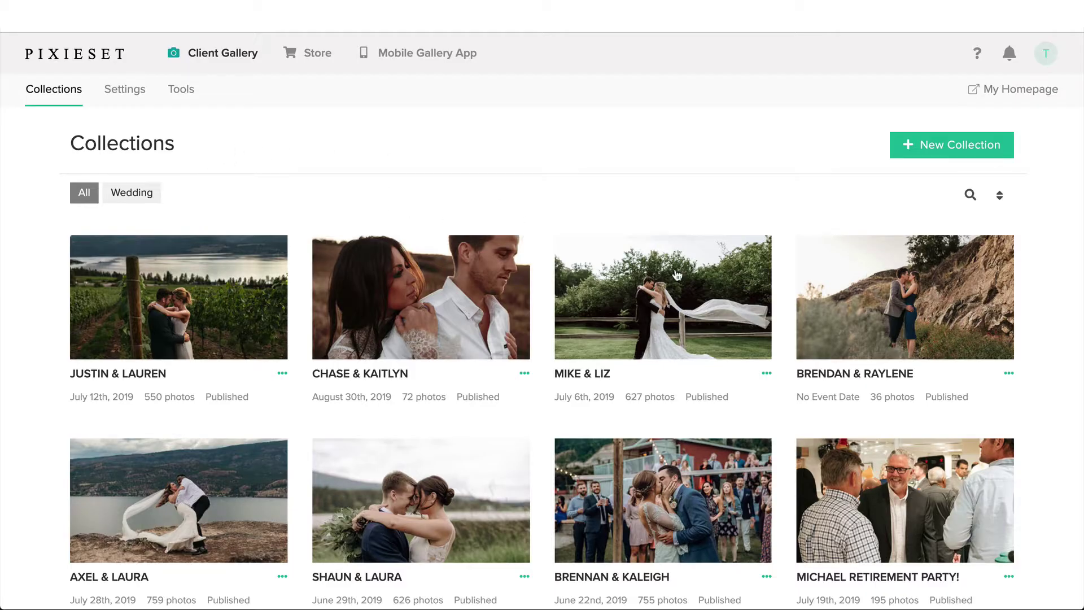
- Page through Collections pages 2 to 5, then return to page 1
scroll(677, 282, down, 9)
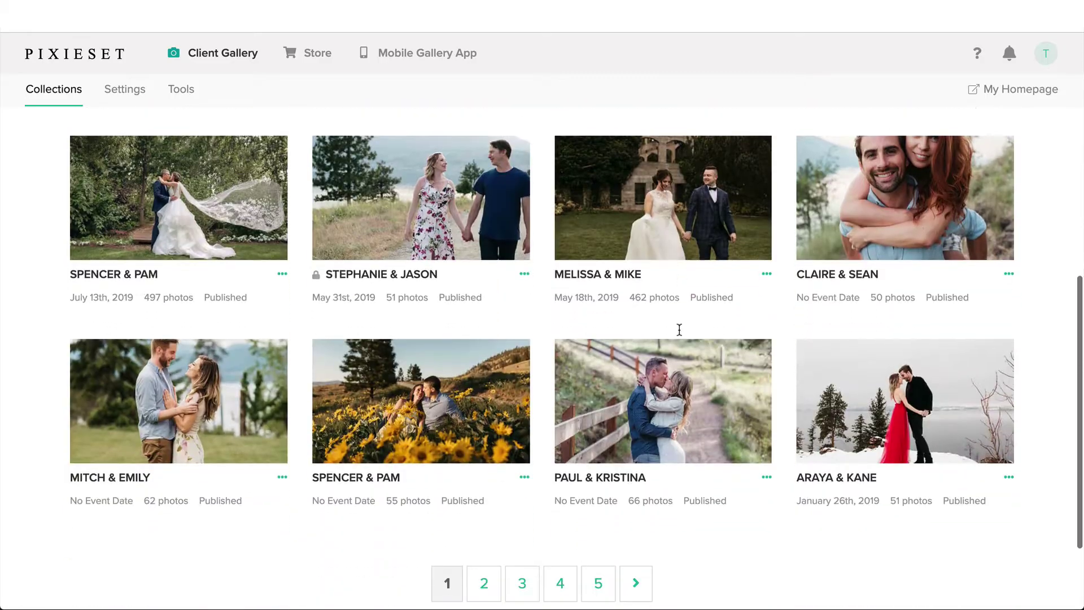
scroll(648, 408, down, 2)
click(486, 455)
scroll(619, 461, down, 9)
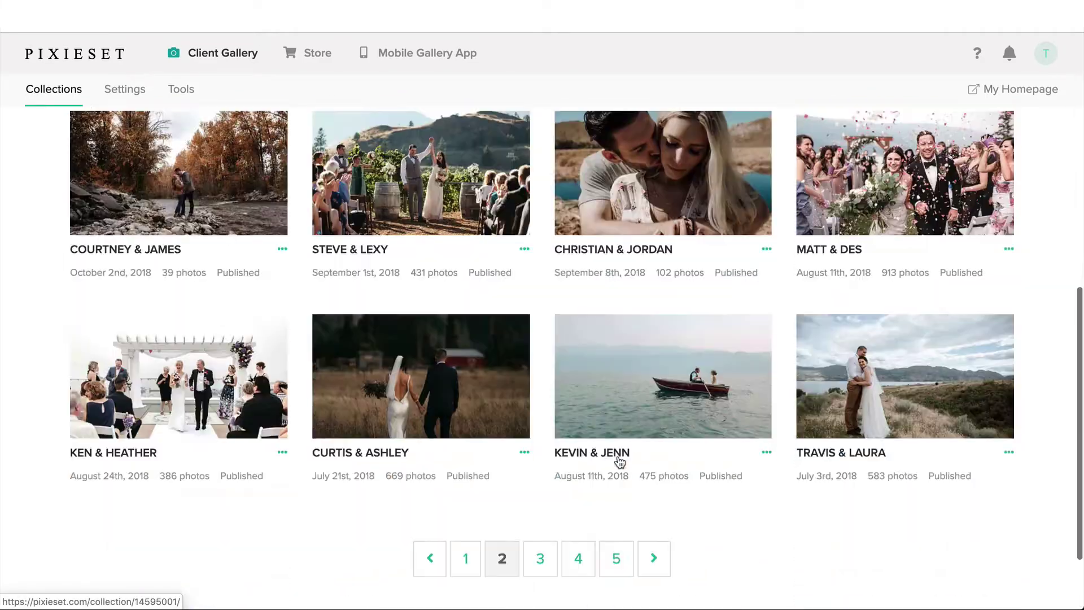
scroll(620, 462, down, 2)
click(539, 460)
scroll(539, 467, down, 9)
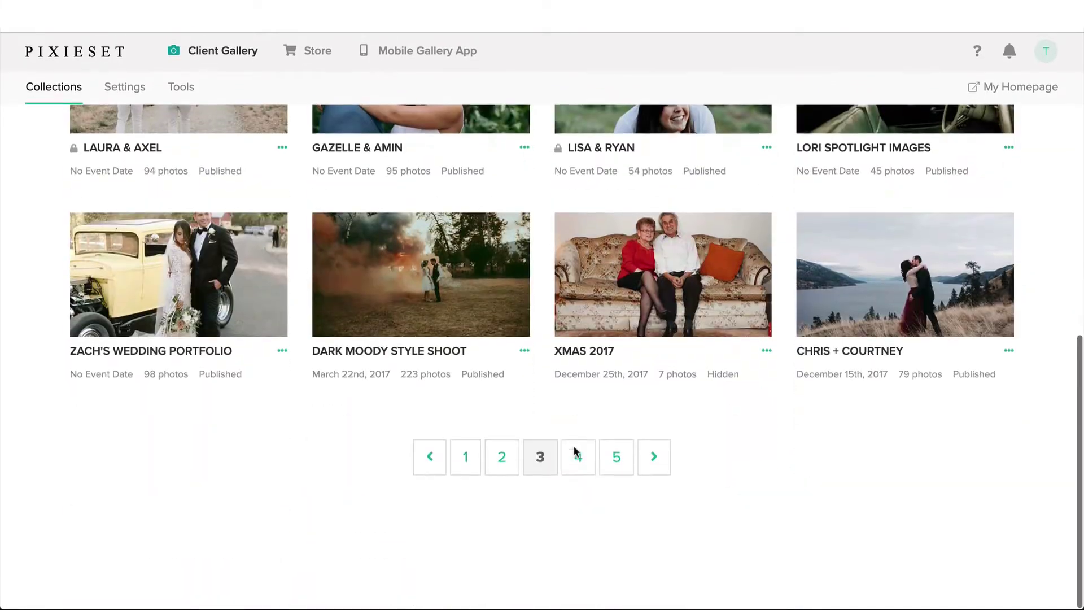
click(575, 451)
scroll(581, 460, down, 9)
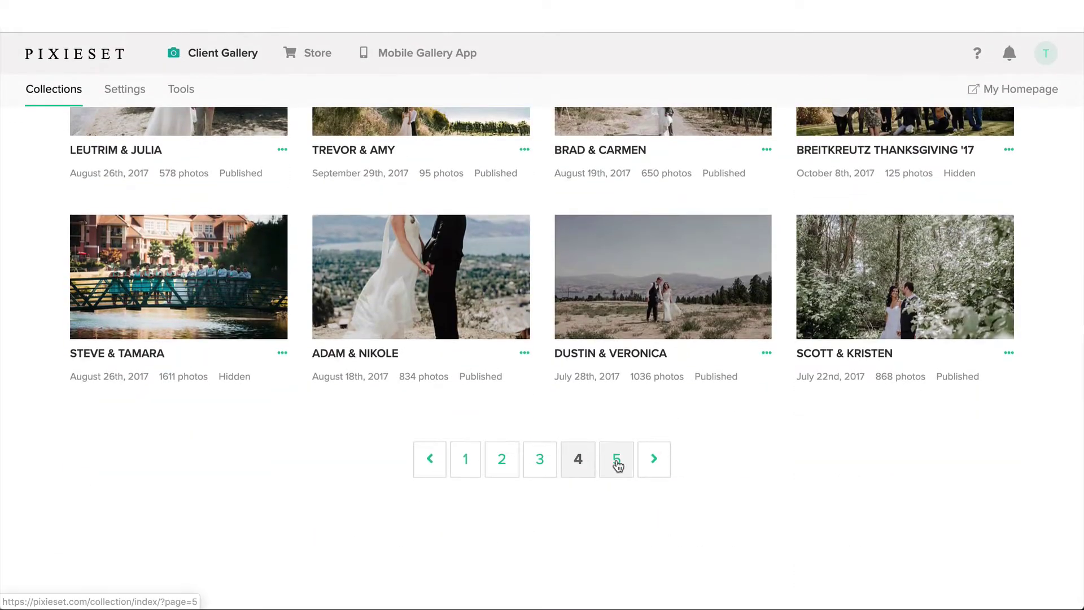
click(618, 460)
scroll(654, 378, down, 9)
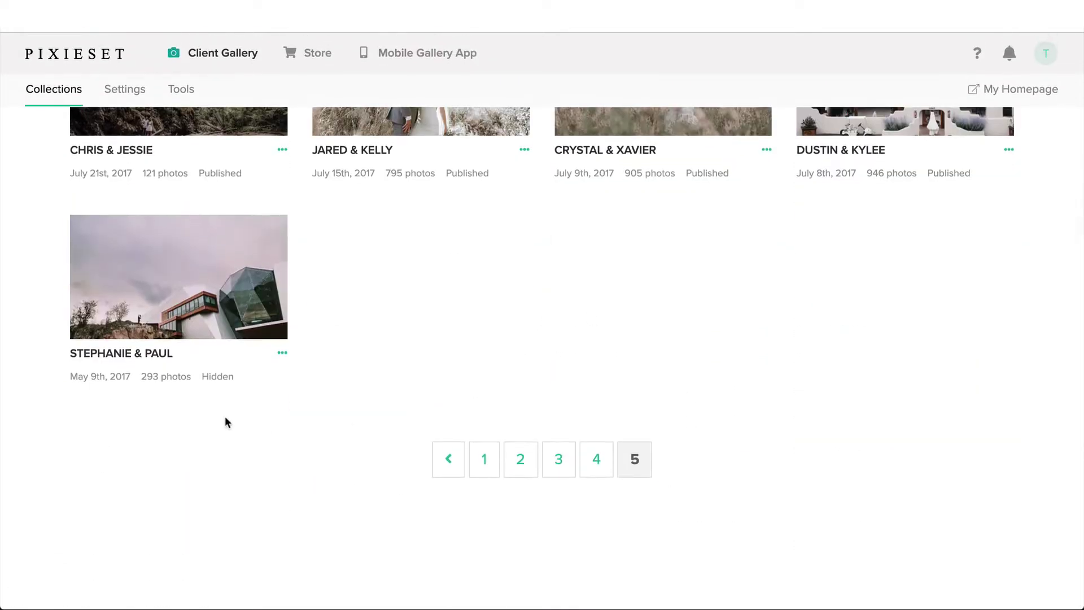
click(483, 466)
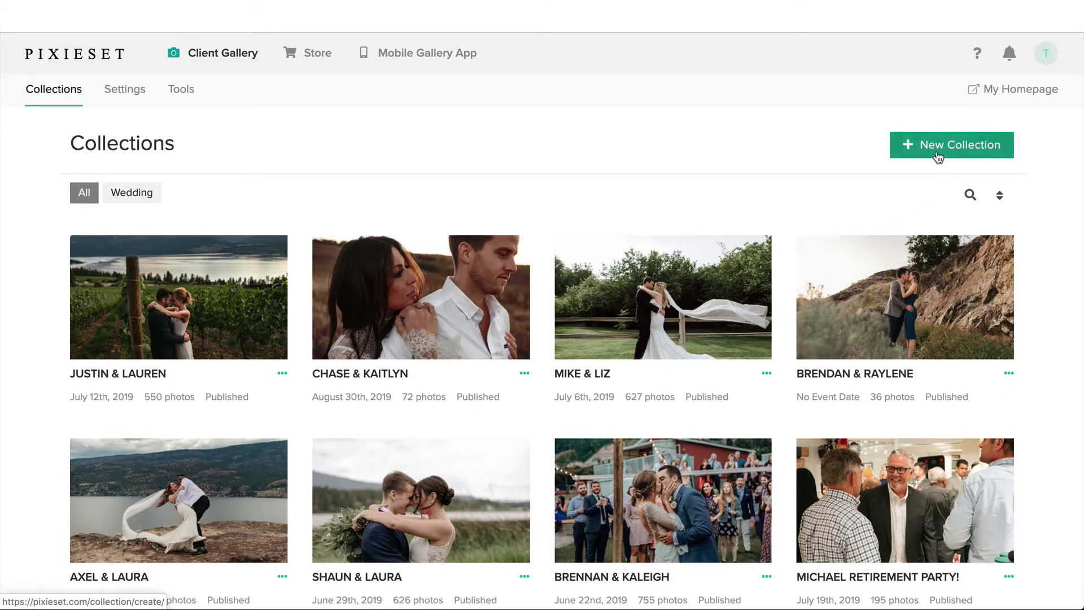
- Create a collection named for the couple, dated 2019-09-01, with the Weddings default setting
click(938, 157)
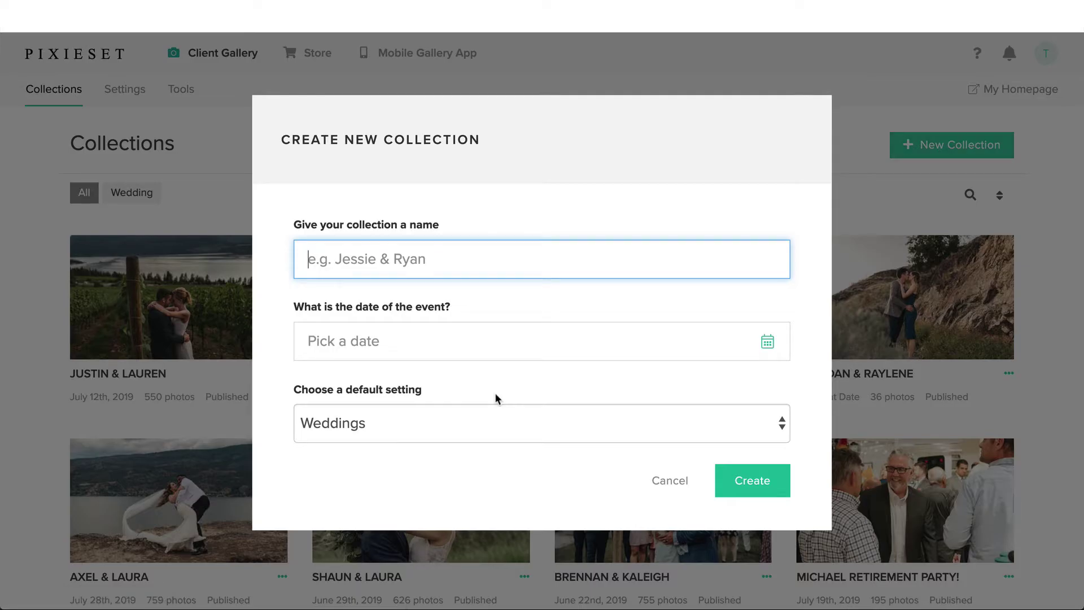
text(Jane & Austin)
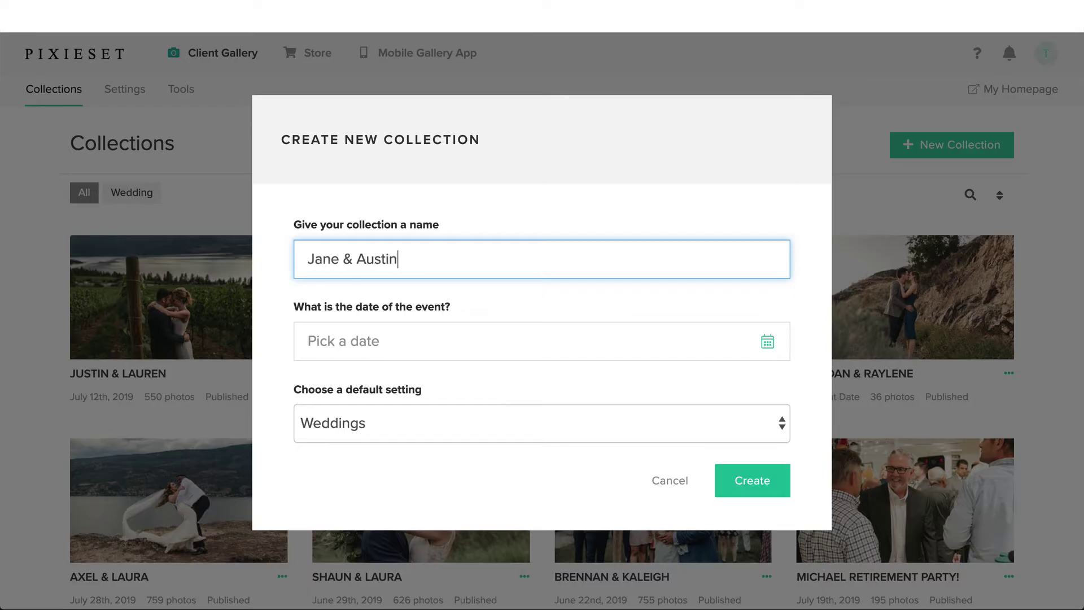
click(494, 353)
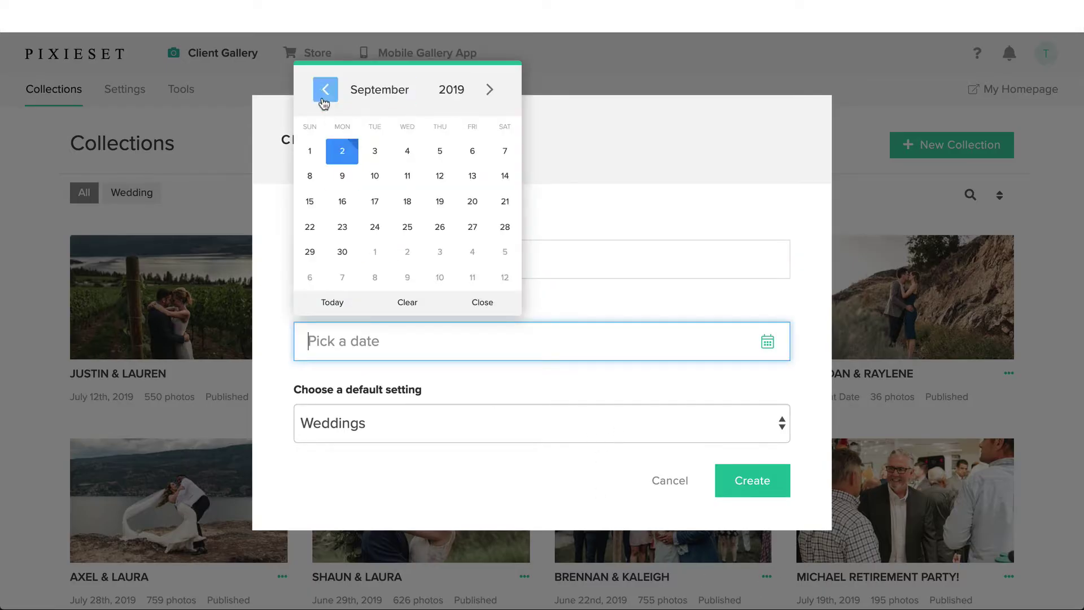
click(310, 151)
click(374, 408)
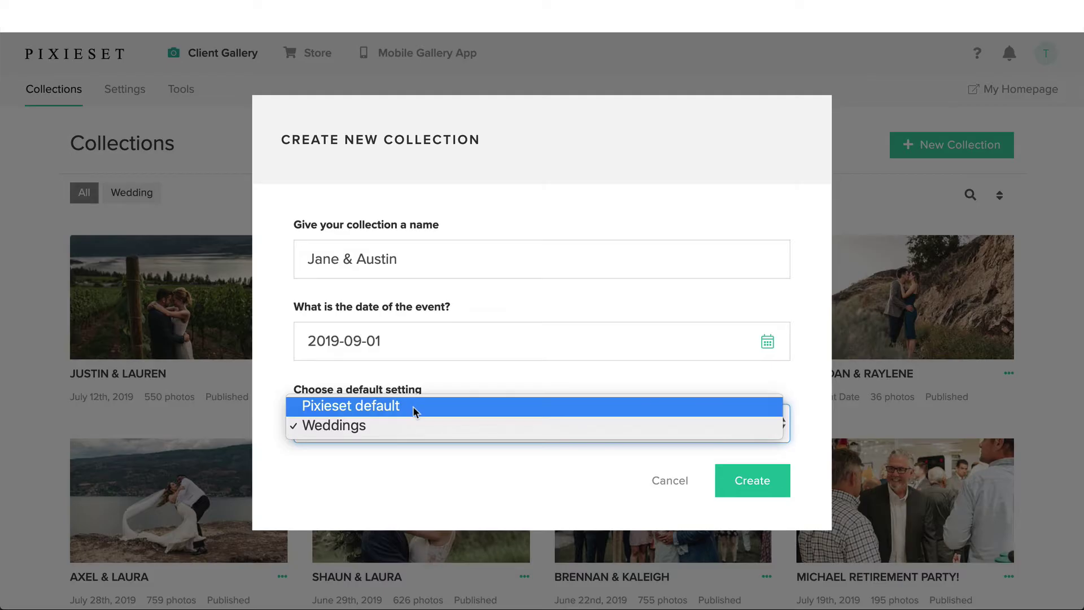
click(418, 424)
click(760, 486)
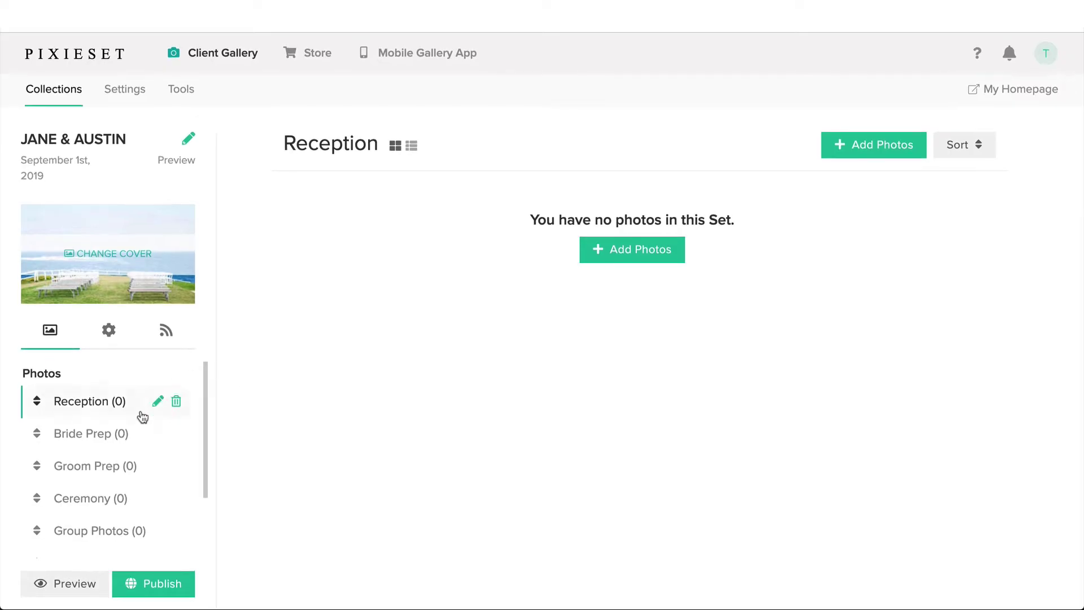
scroll(141, 417, down, 3)
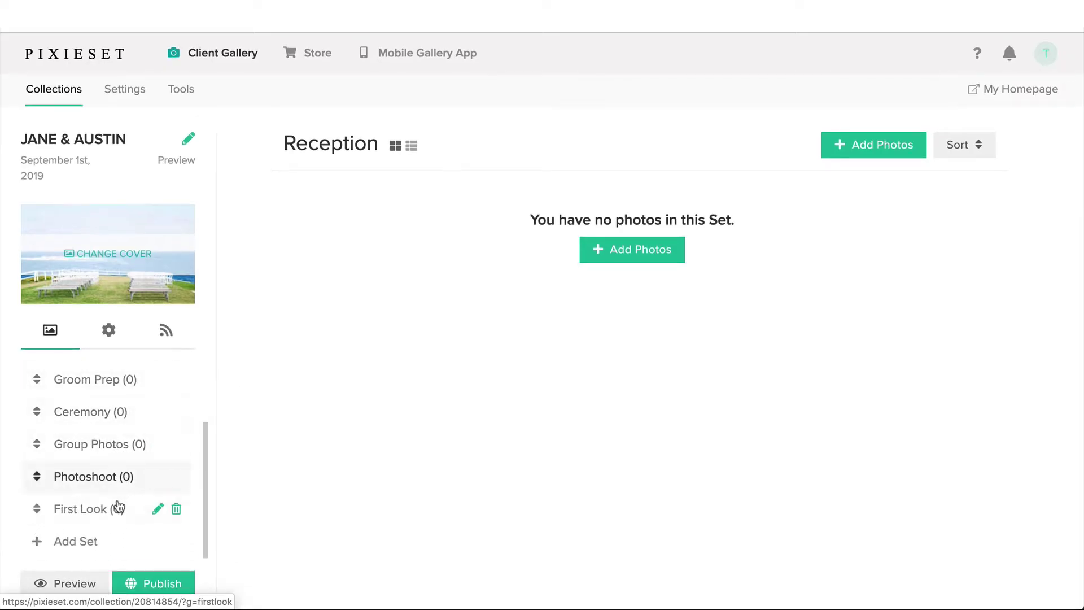
scroll(116, 453, up, 3)
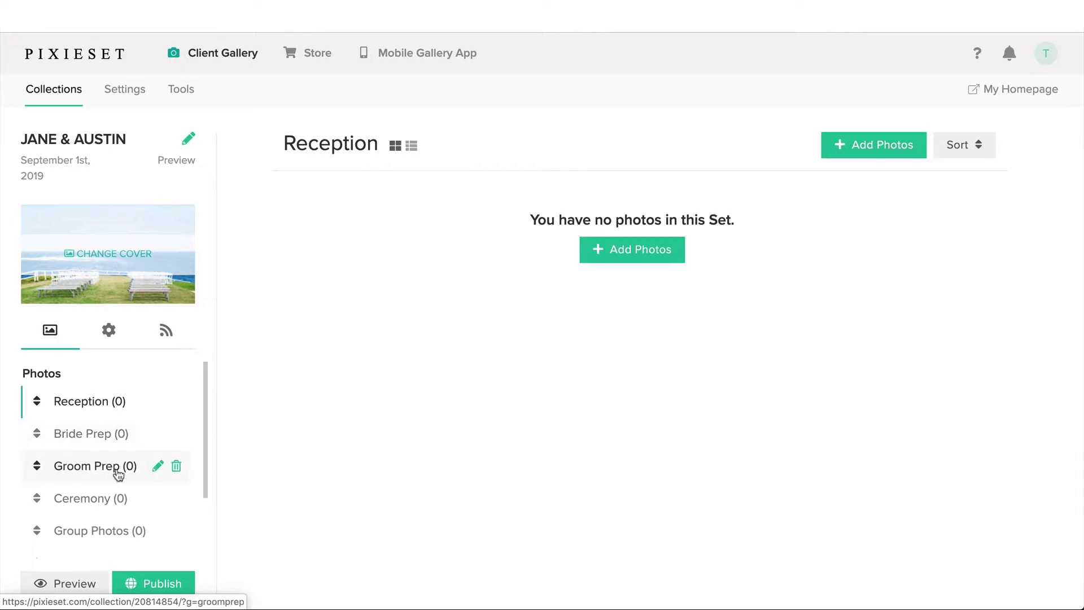
scroll(118, 500, down, 3)
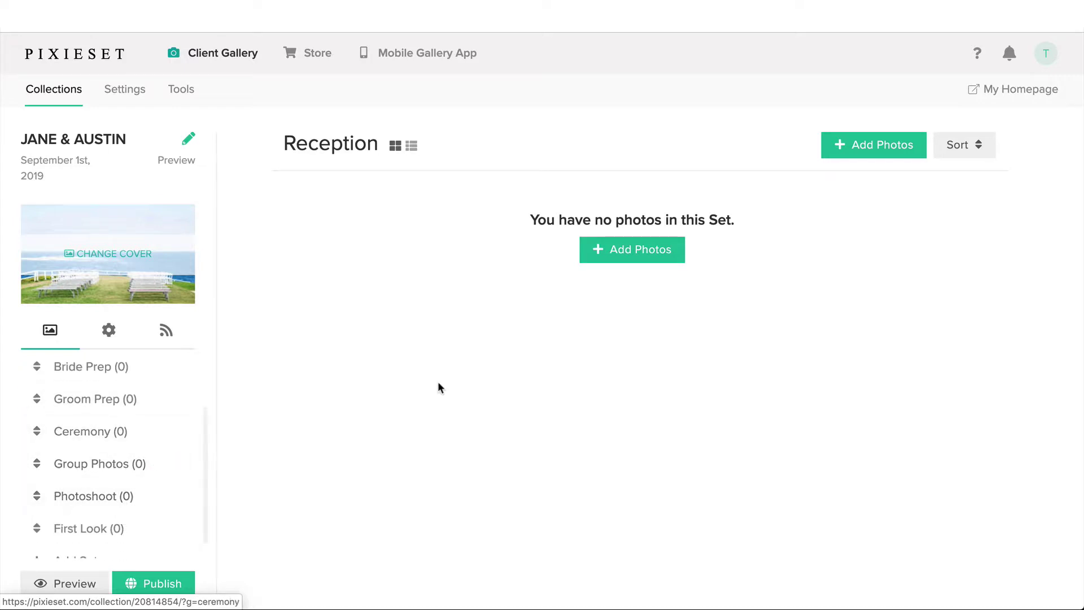
click(640, 255)
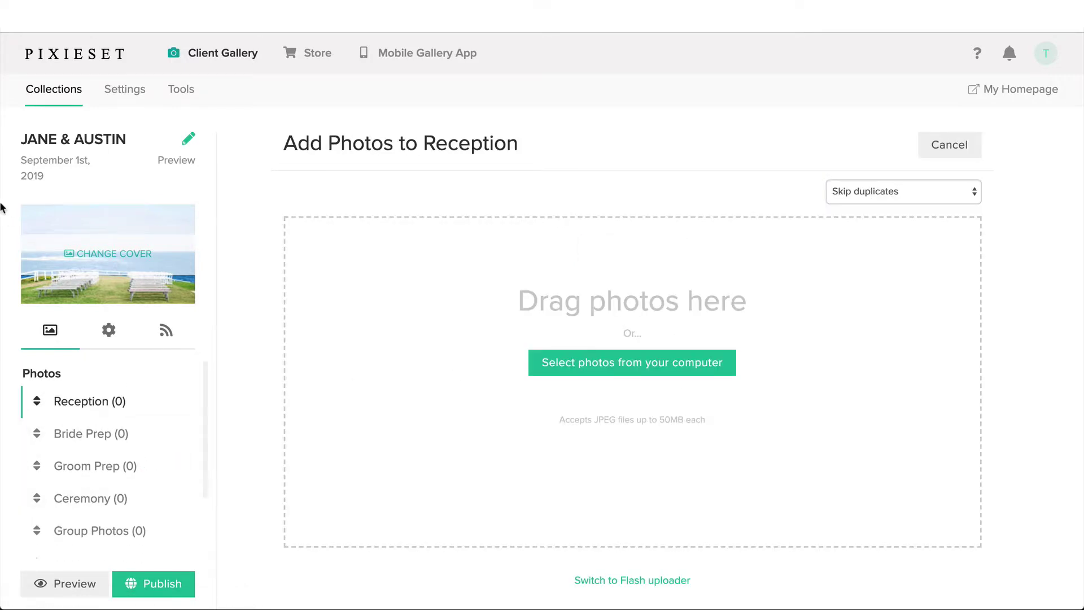
mouse_move(2, 208)
click(25, 195)
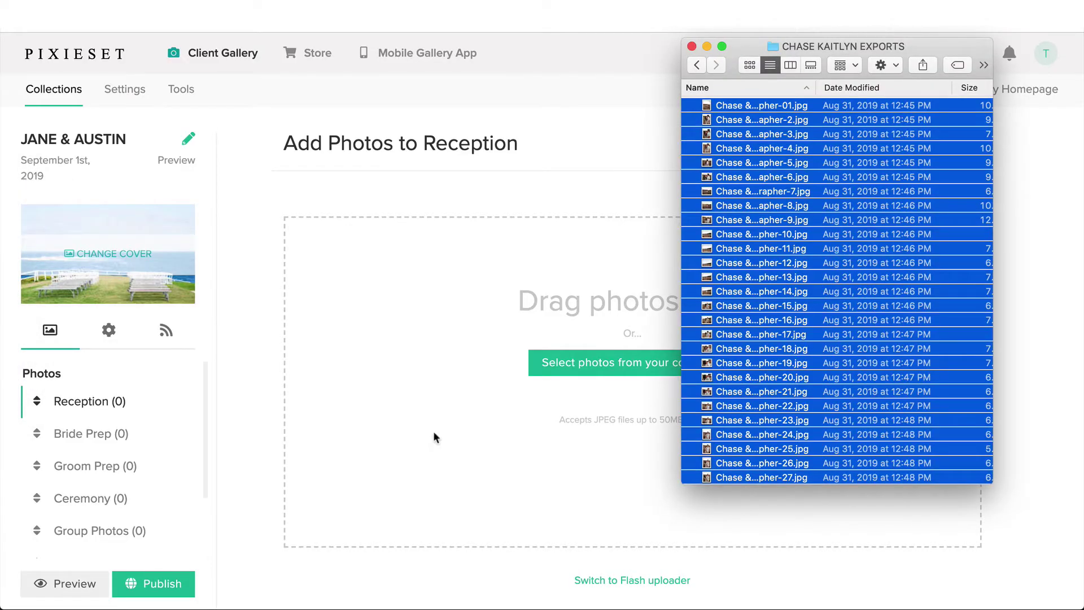
drag(434, 437, 432, 413)
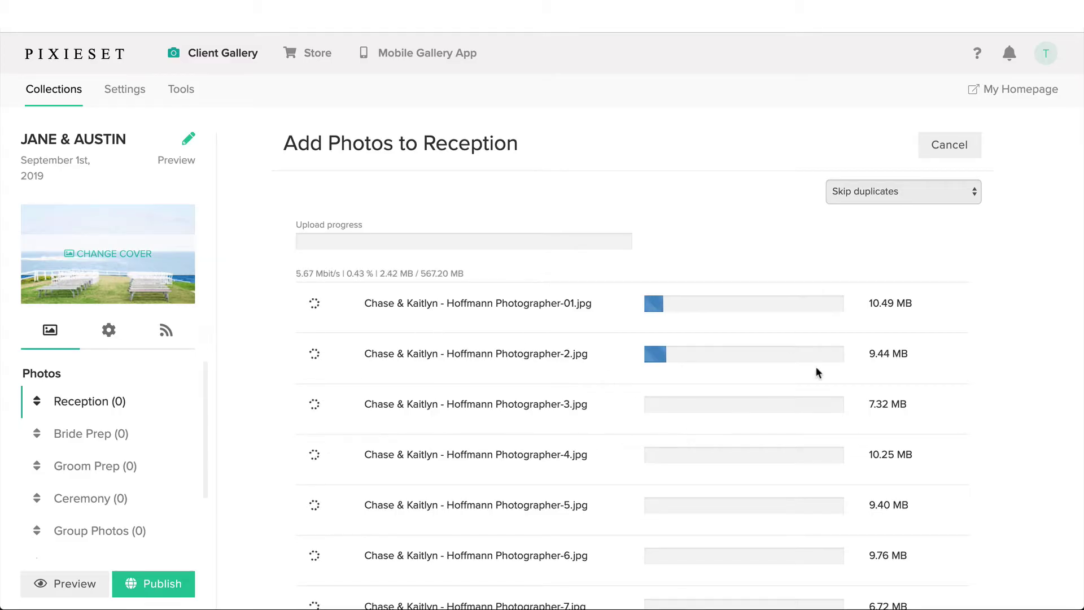
scroll(878, 387, down, 8)
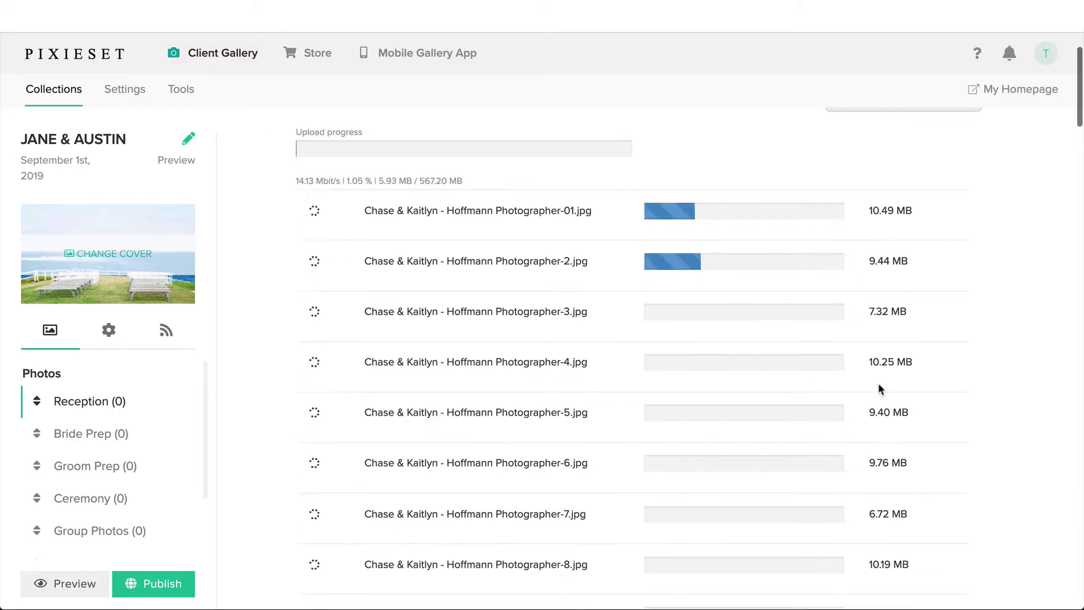
scroll(878, 383, down, 15)
scroll(878, 383, up, 20)
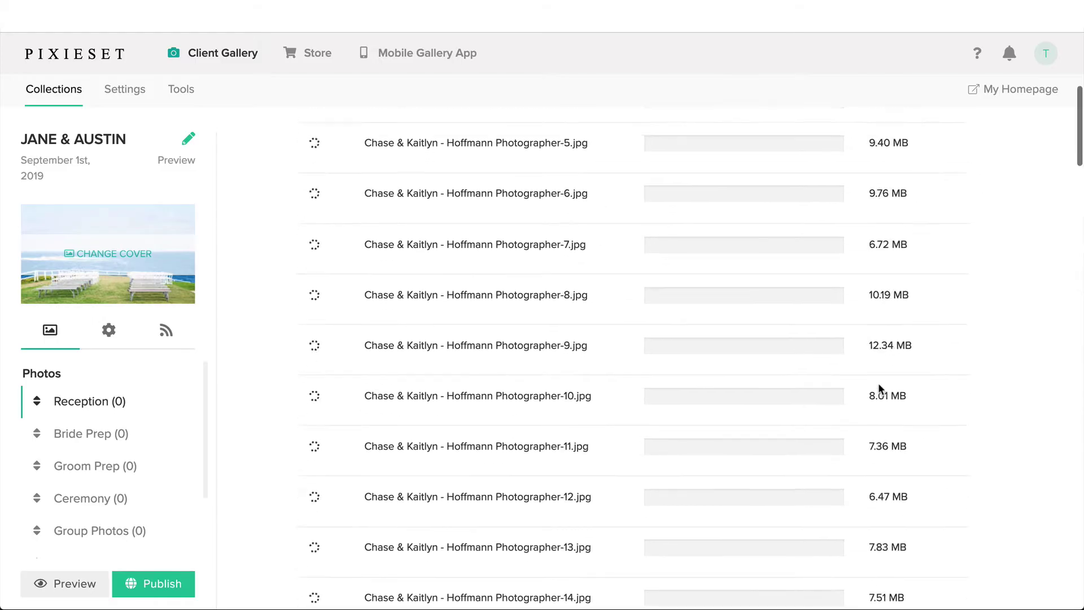
click(951, 152)
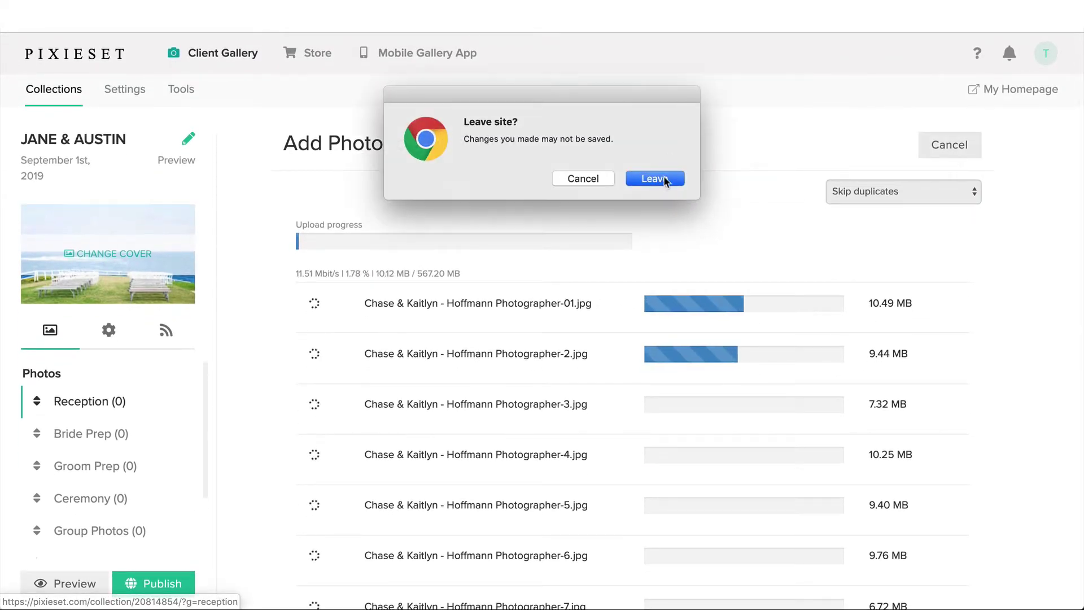
click(664, 179)
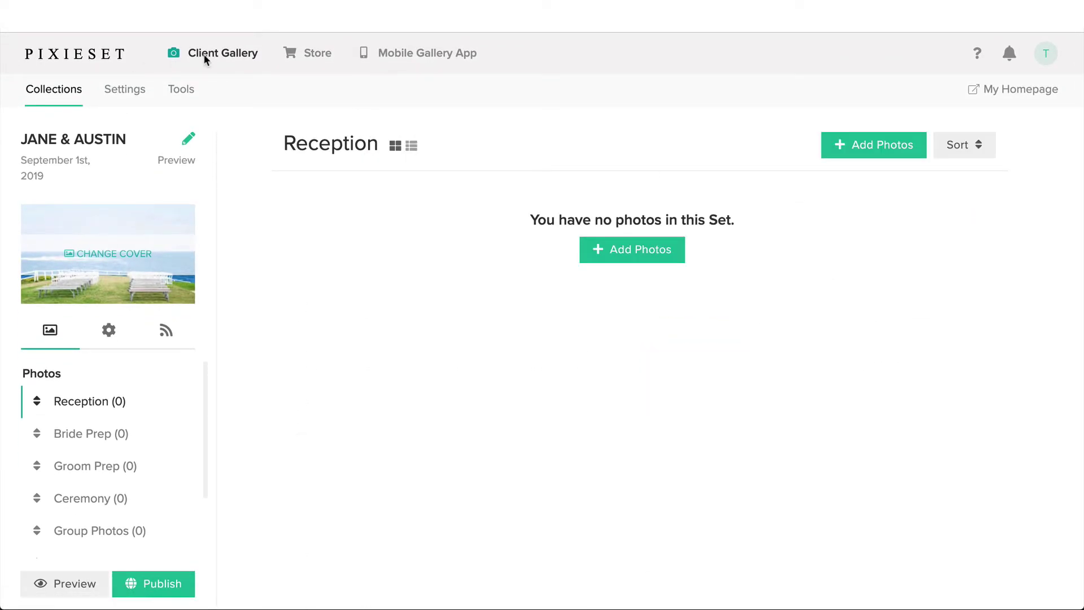
- Open the published August 30th, 2019 collection's Photoshoot set and preview it as the client sees it
click(191, 58)
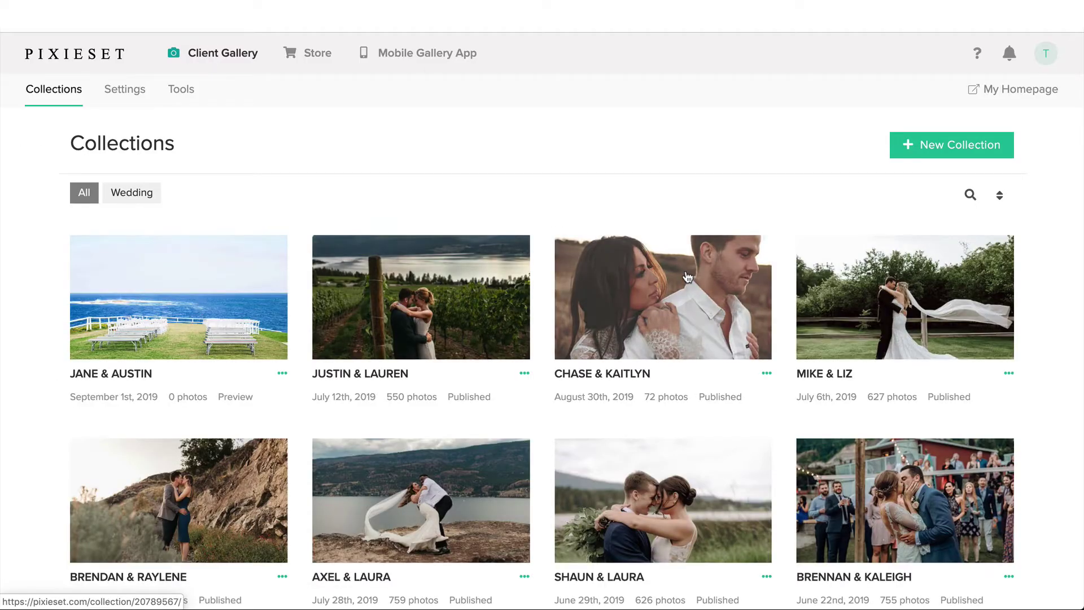
click(592, 266)
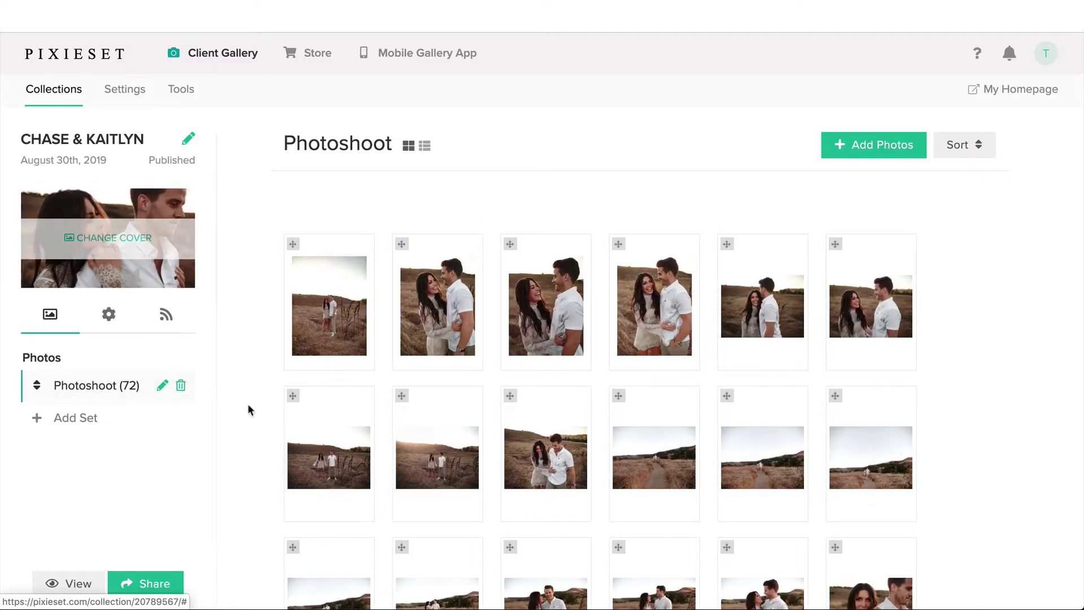
scroll(513, 245, down, 1)
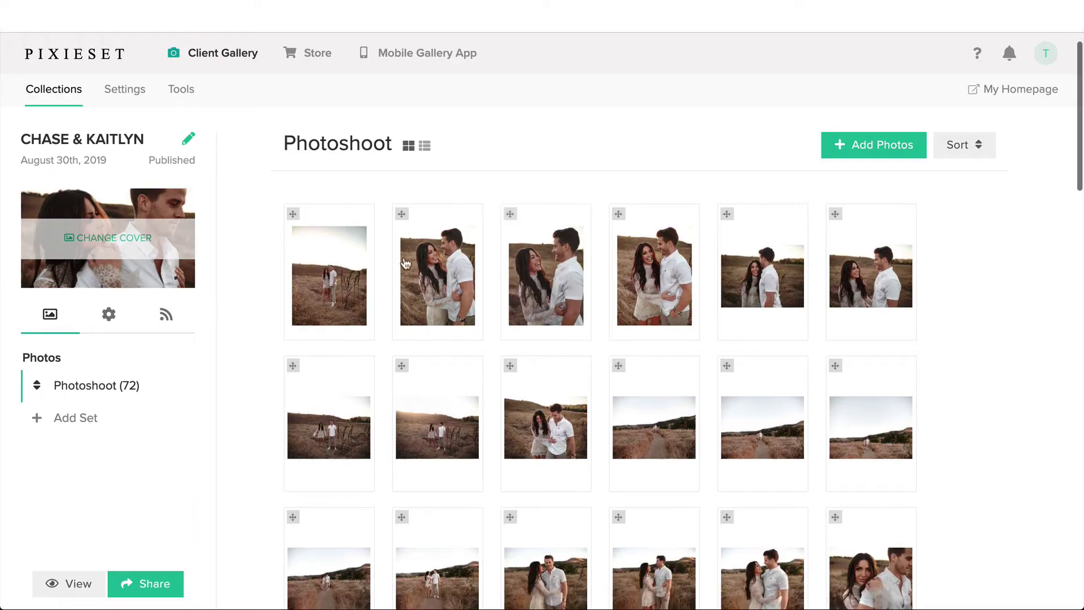
scroll(667, 345, down, 10)
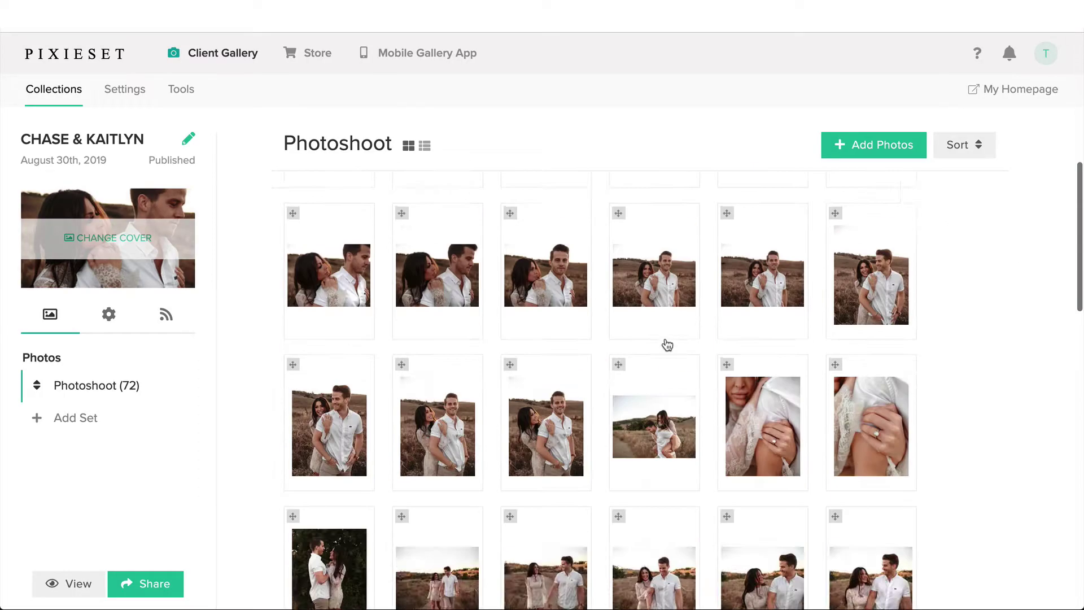
scroll(667, 345, up, 10)
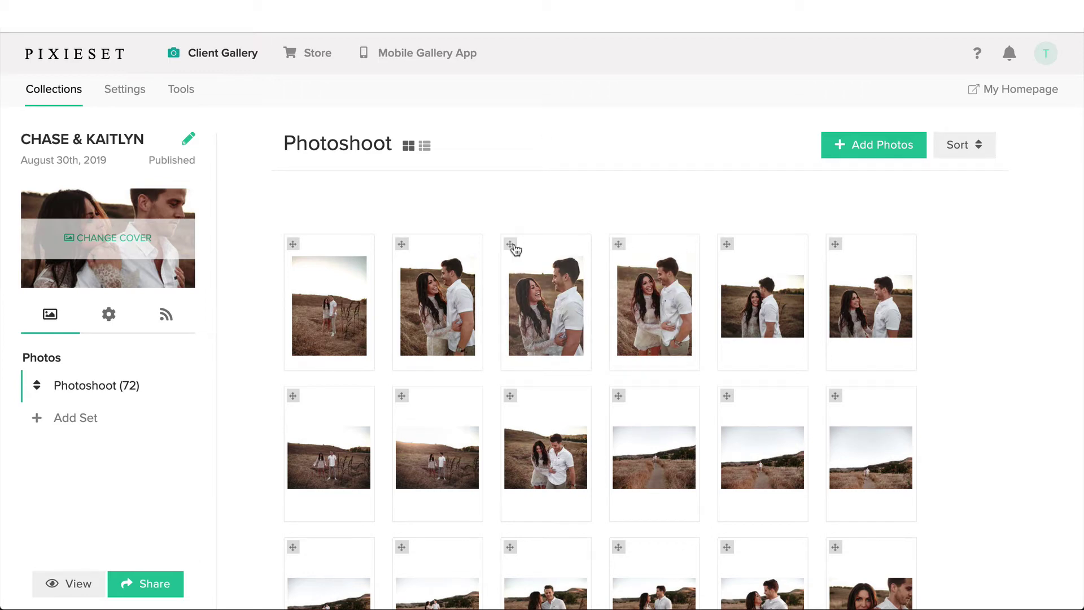
click(65, 583)
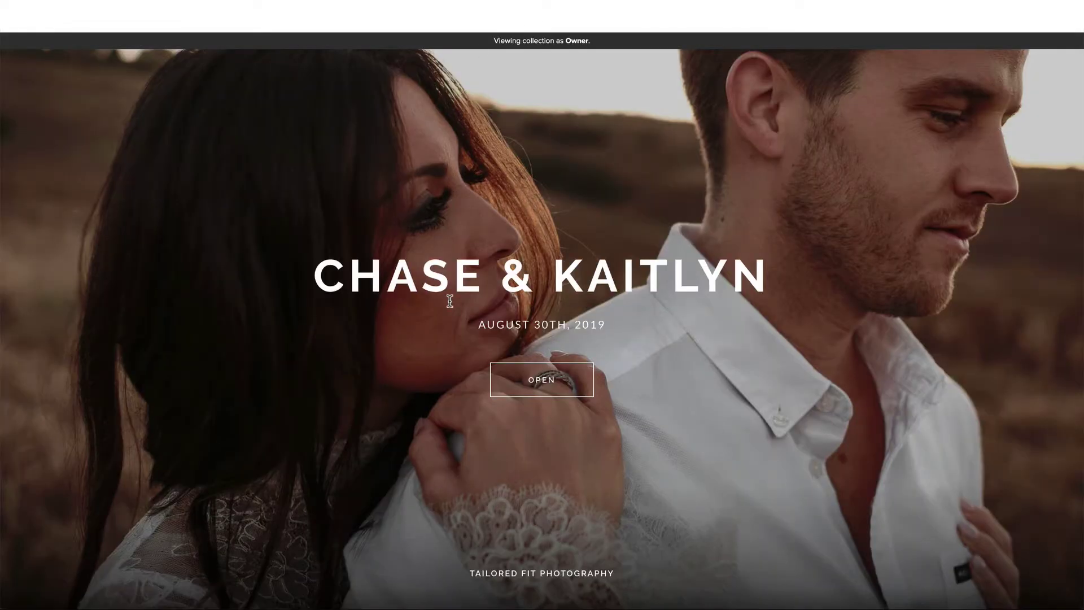
- Make the dark forest photo of the couple the collection cover and reload the client view
scroll(450, 301, down, 9)
scroll(450, 301, down, 20)
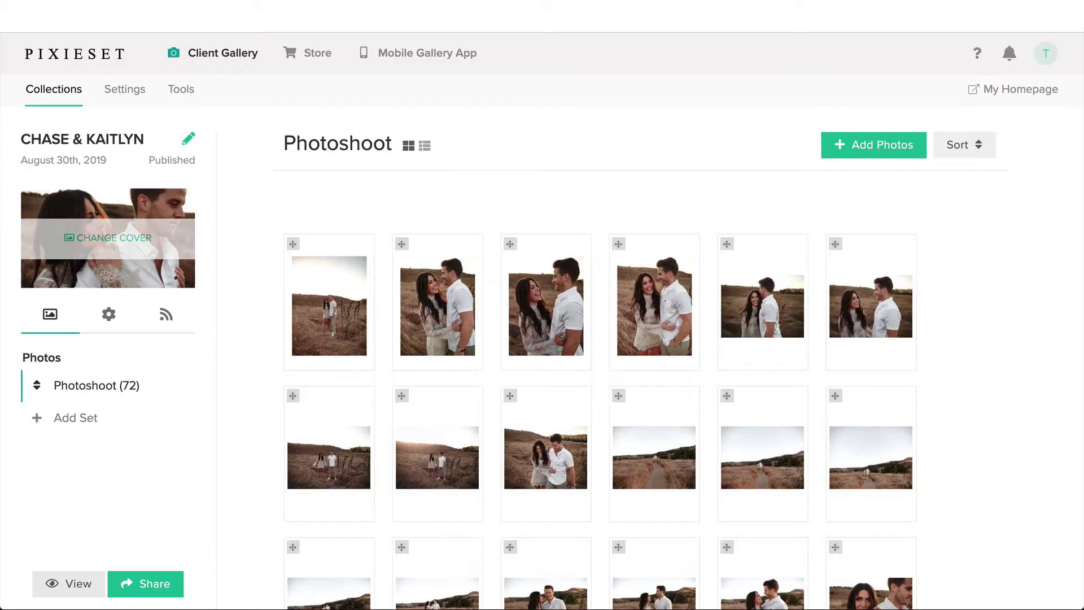
scroll(551, 467, down, 8)
scroll(552, 468, down, 5)
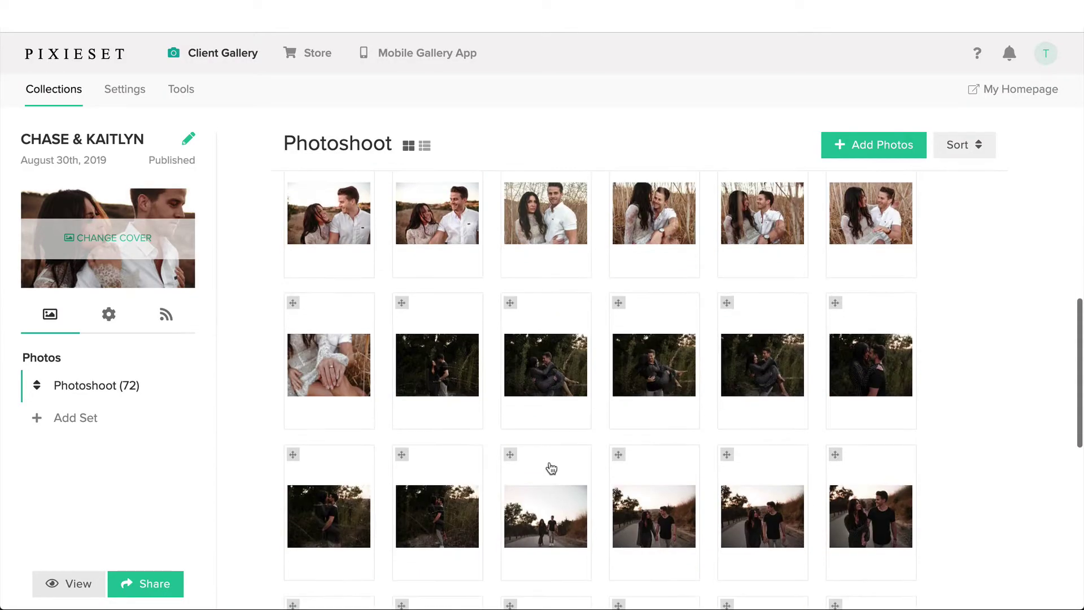
scroll(552, 468, up, 1)
click(562, 357)
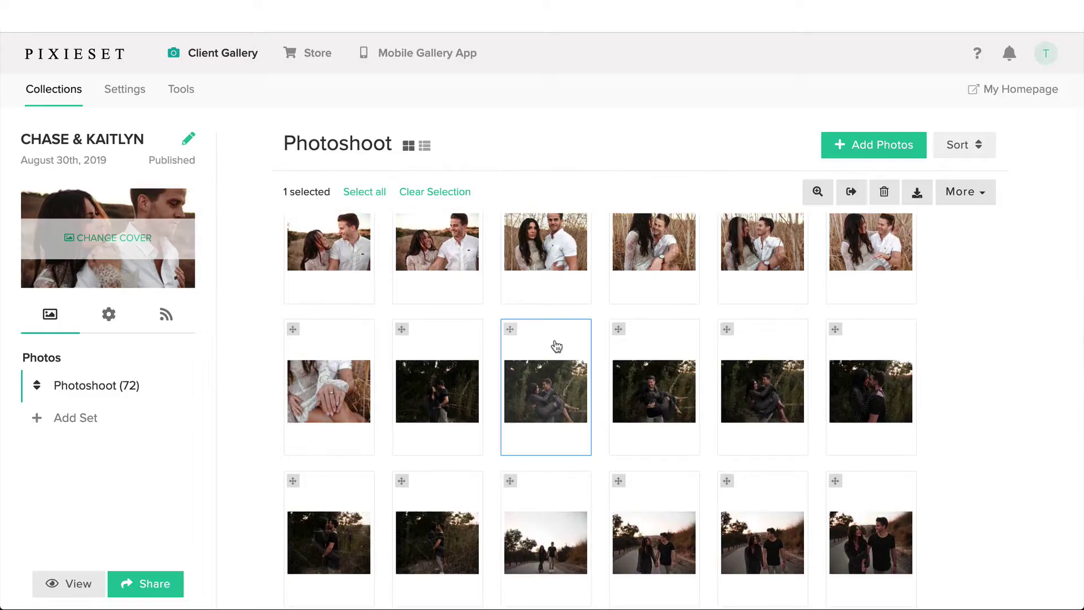
click(980, 193)
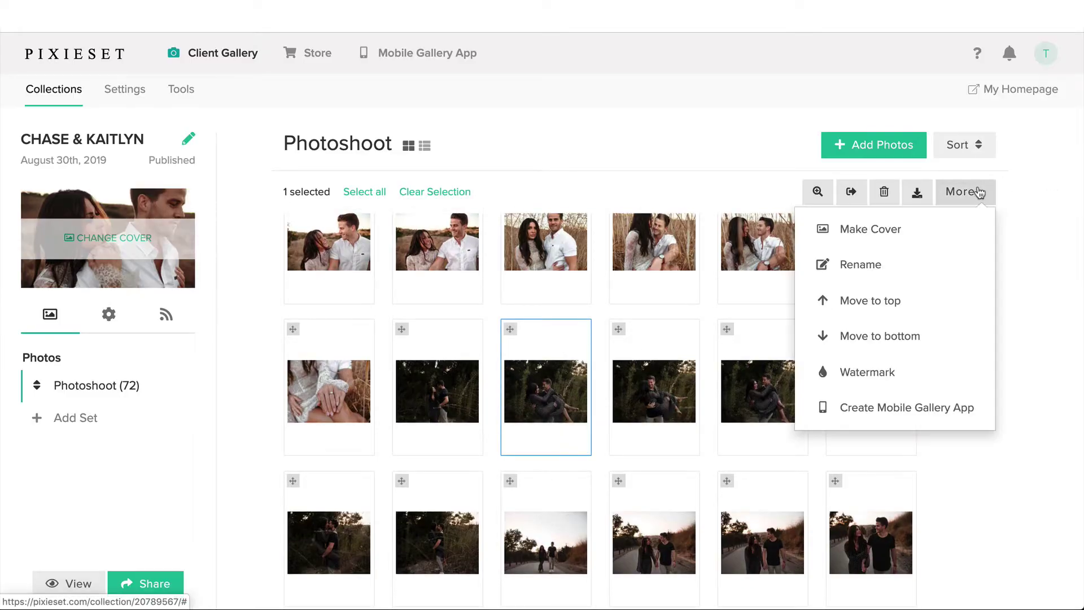
click(870, 228)
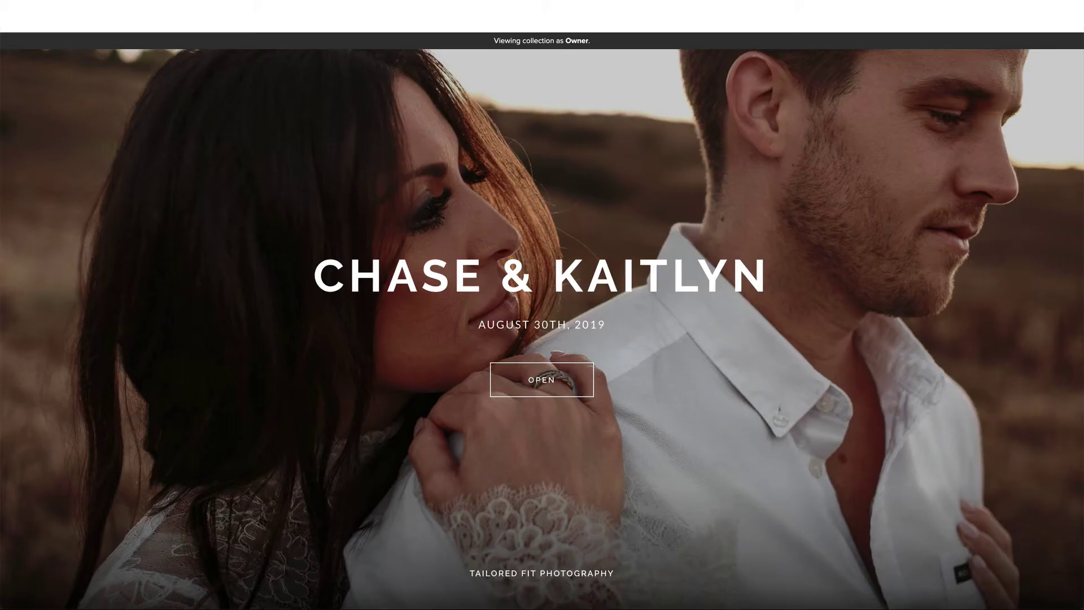
key(ctrl+r)
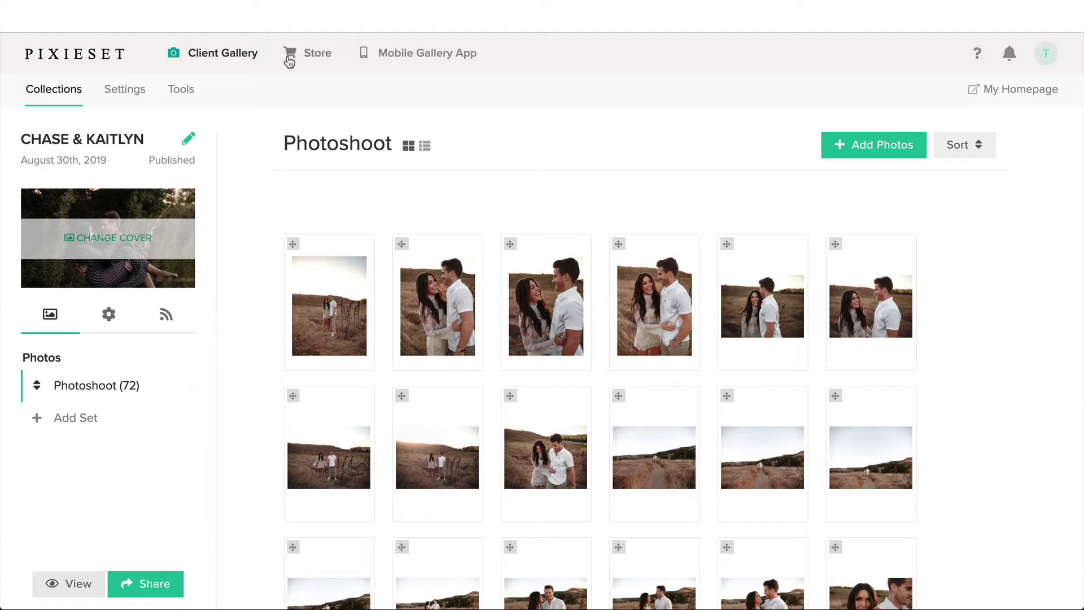
- Open the collection's Design Settings and try Serif typography before keeping Sans
click(109, 314)
scroll(146, 401, down, 3)
scroll(145, 401, up, 2)
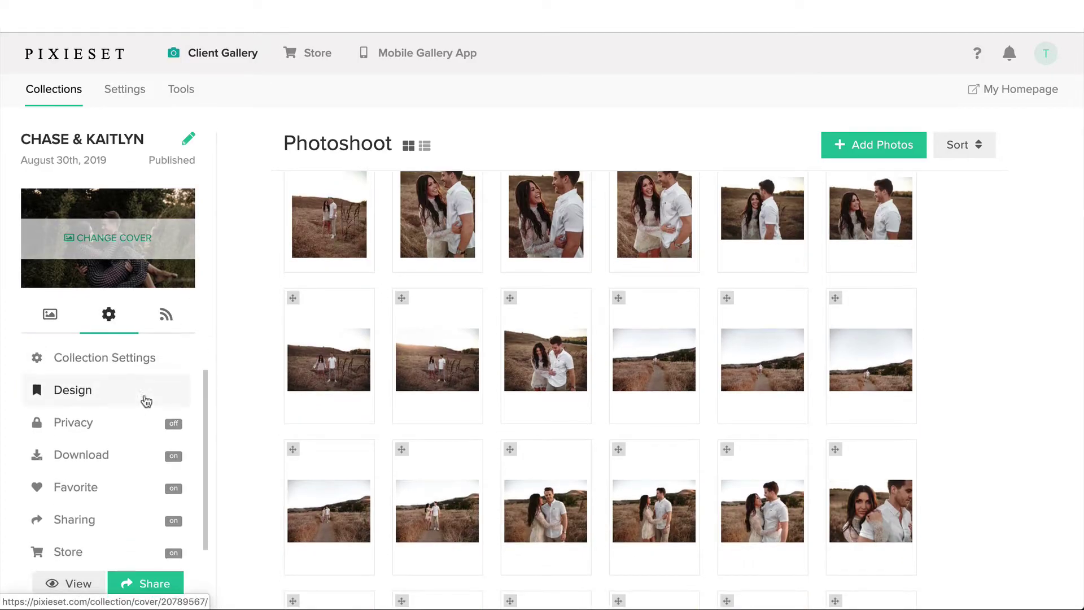
click(106, 422)
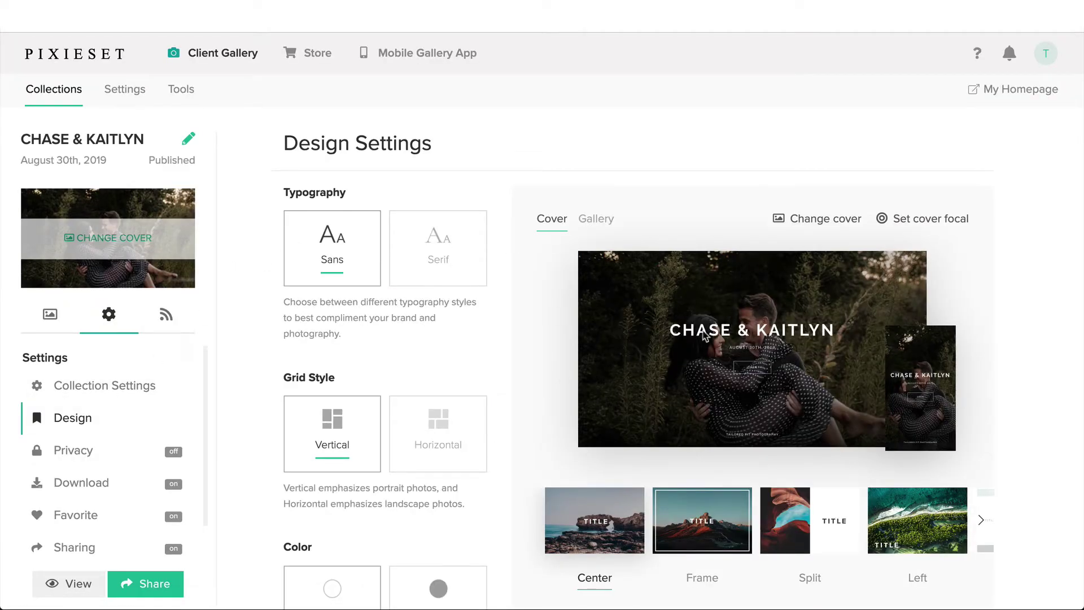
scroll(419, 334, down, 2)
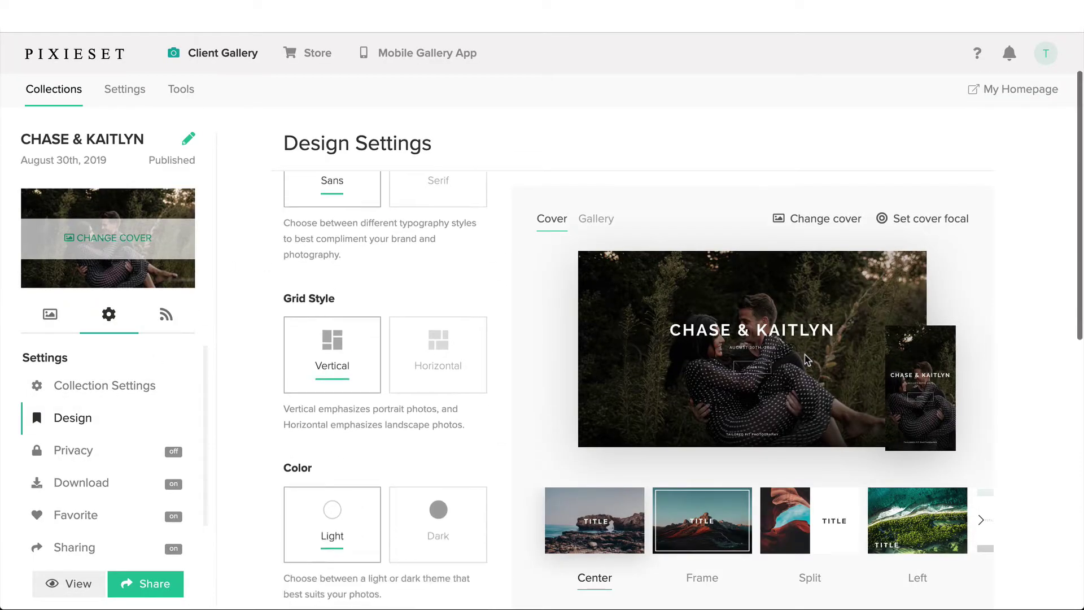
scroll(419, 335, up, 2)
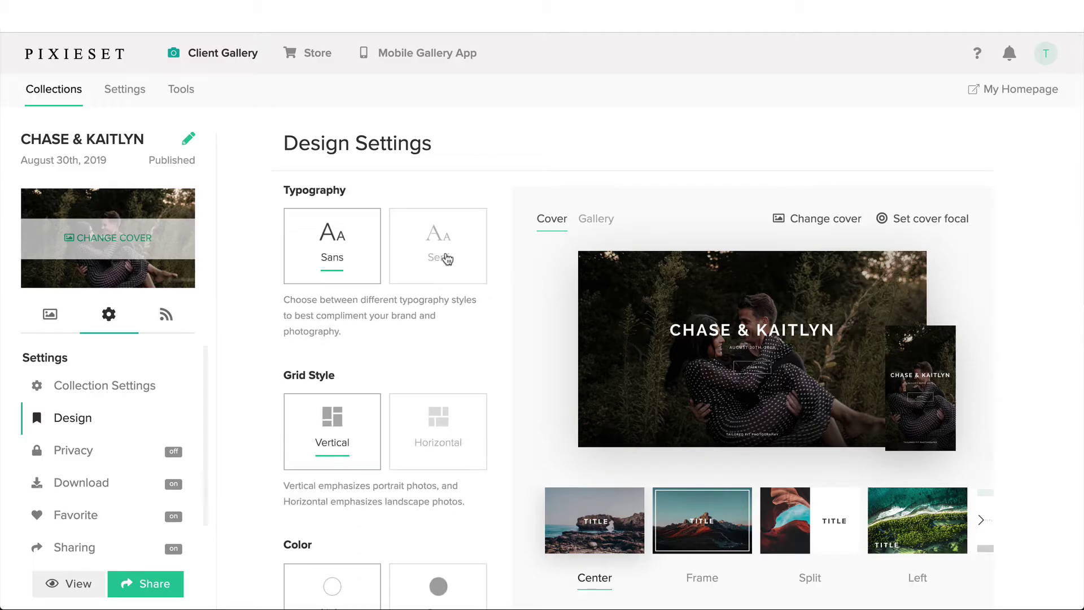
click(444, 258)
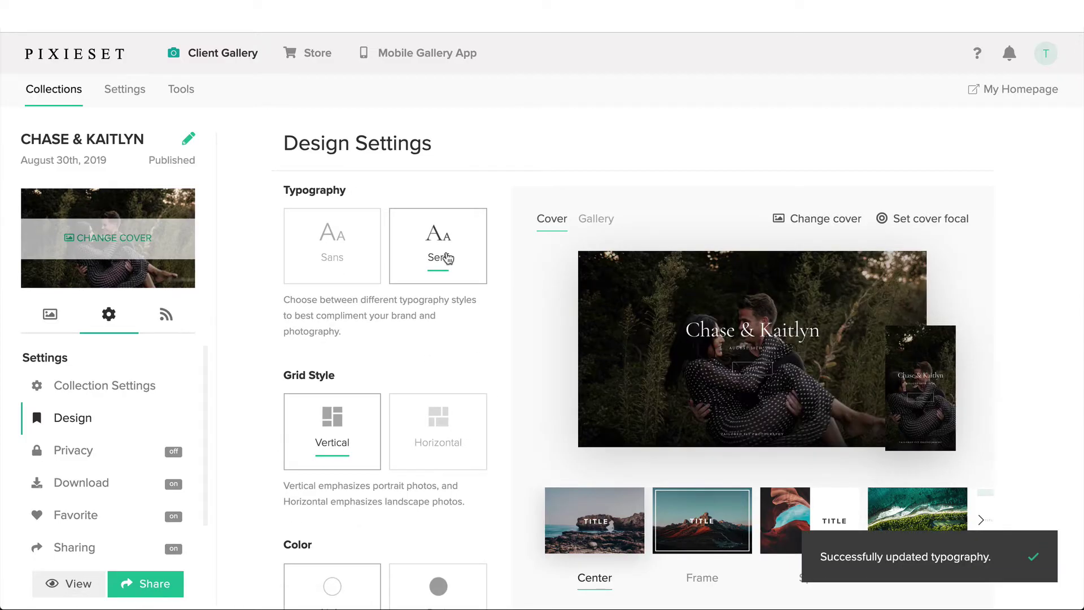
click(330, 249)
- Set the grid style to Horizontal after toggling between Horizontal and Vertical
scroll(430, 370, down, 2)
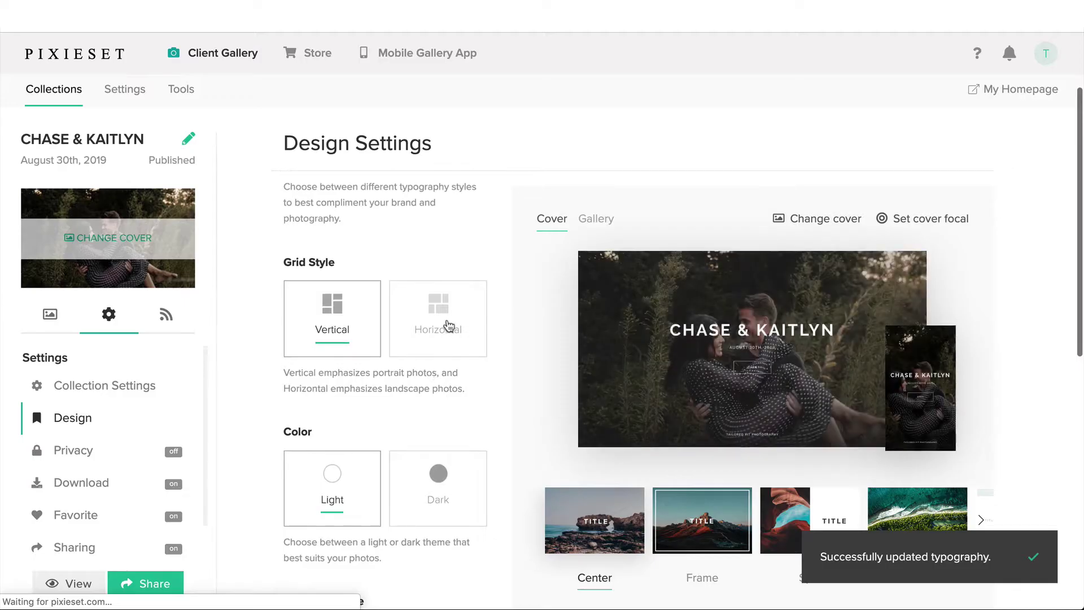
scroll(418, 339, down, 2)
scroll(418, 339, up, 1)
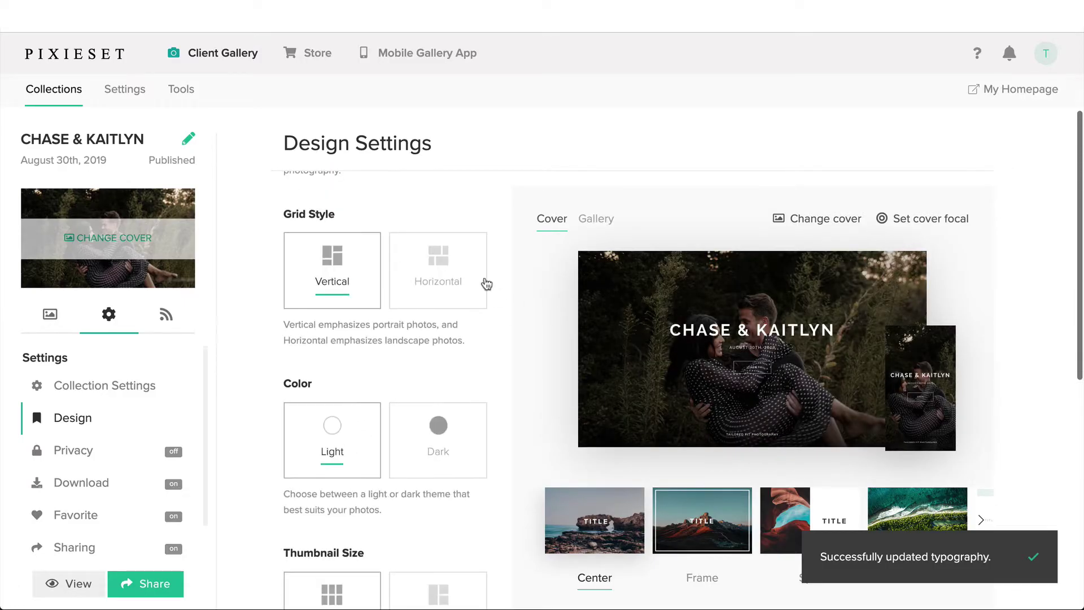
click(457, 276)
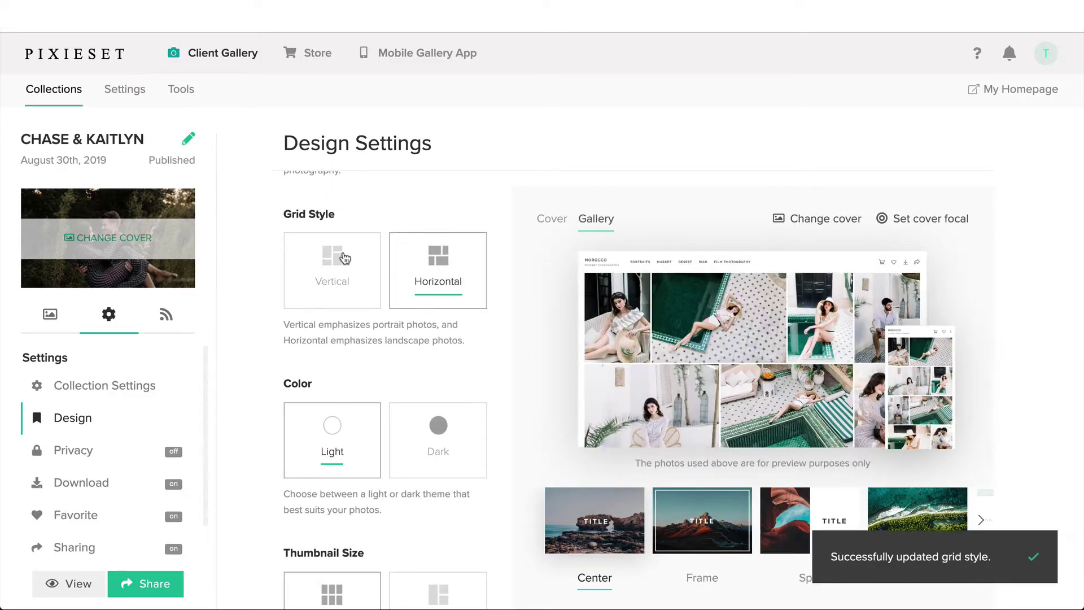
click(344, 258)
click(449, 276)
click(371, 276)
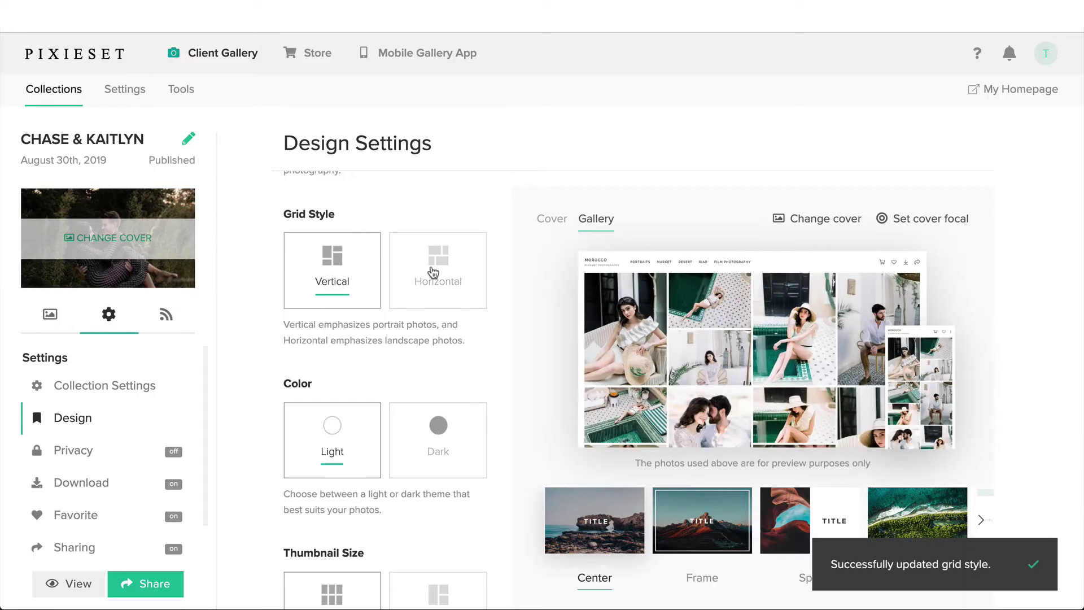
click(434, 273)
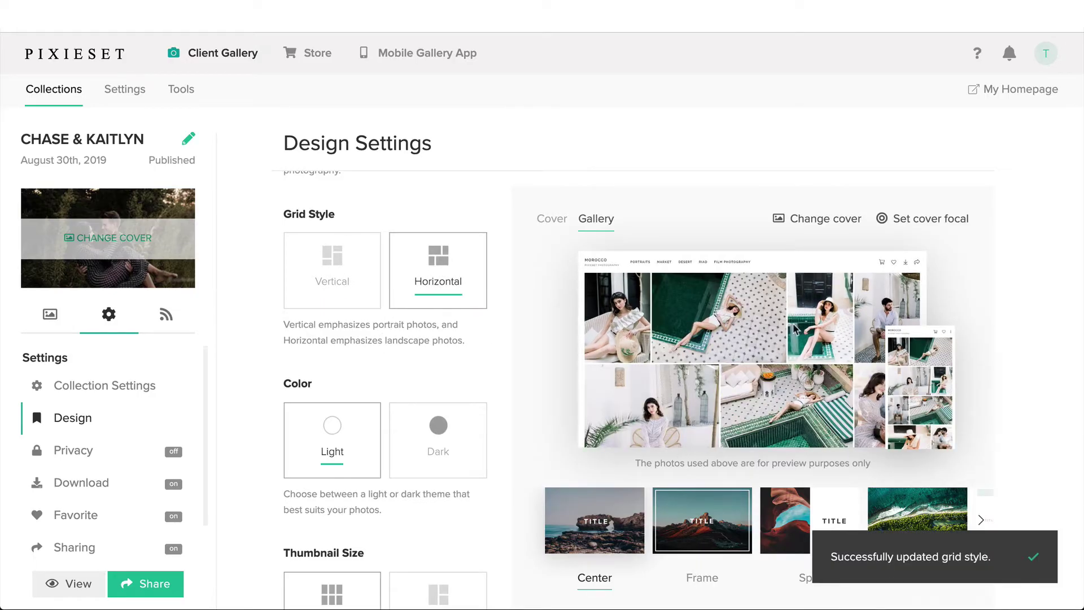
- Choose the Light colour theme over Dark and set thumbnails to Large
scroll(420, 362, down, 3)
click(430, 298)
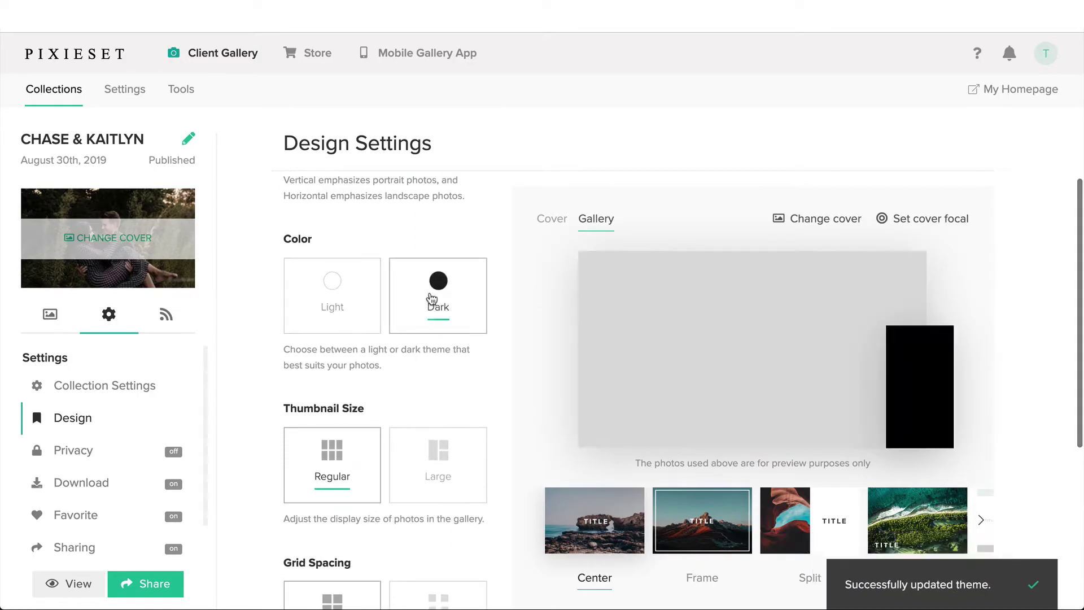
scroll(423, 339, up, 1)
scroll(435, 309, down, 2)
click(339, 307)
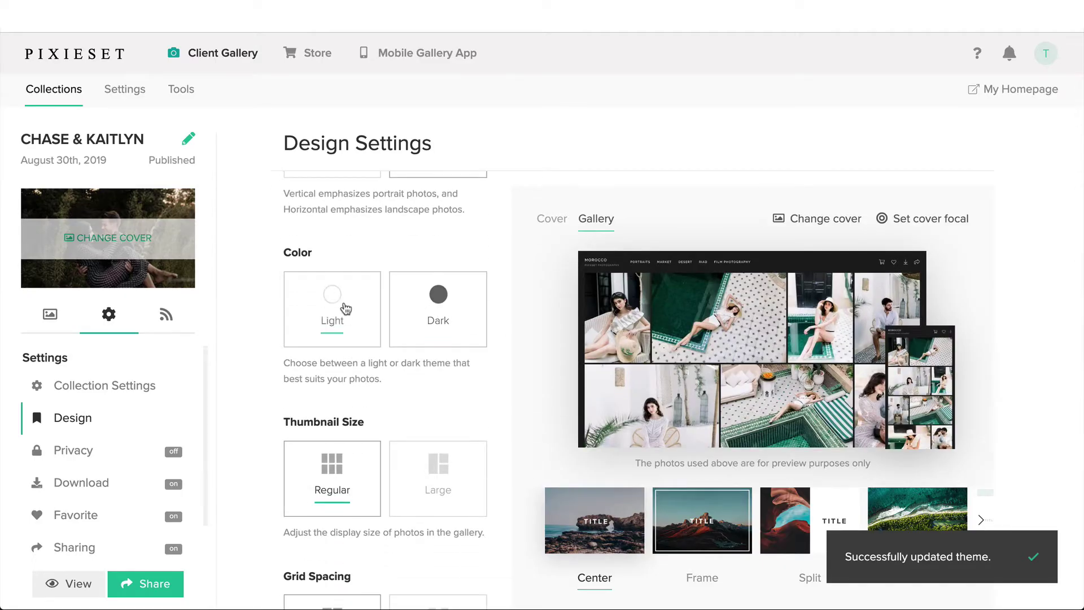
click(431, 488)
- Set grid spacing to Regular after trying Large, and navigation style to Icon & Text
scroll(432, 489, down, 1)
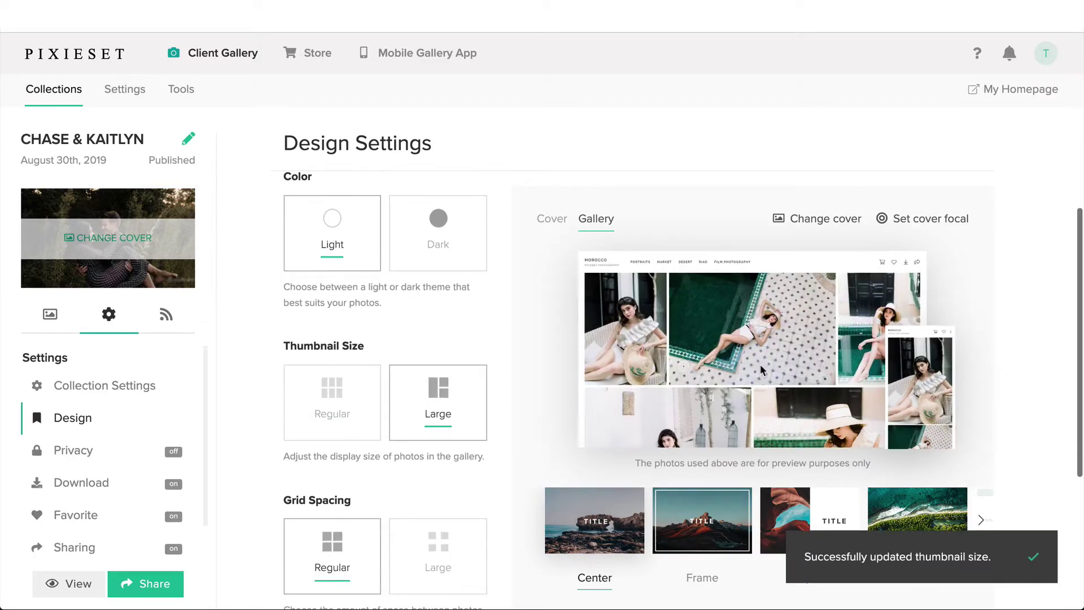
scroll(387, 423, down, 3)
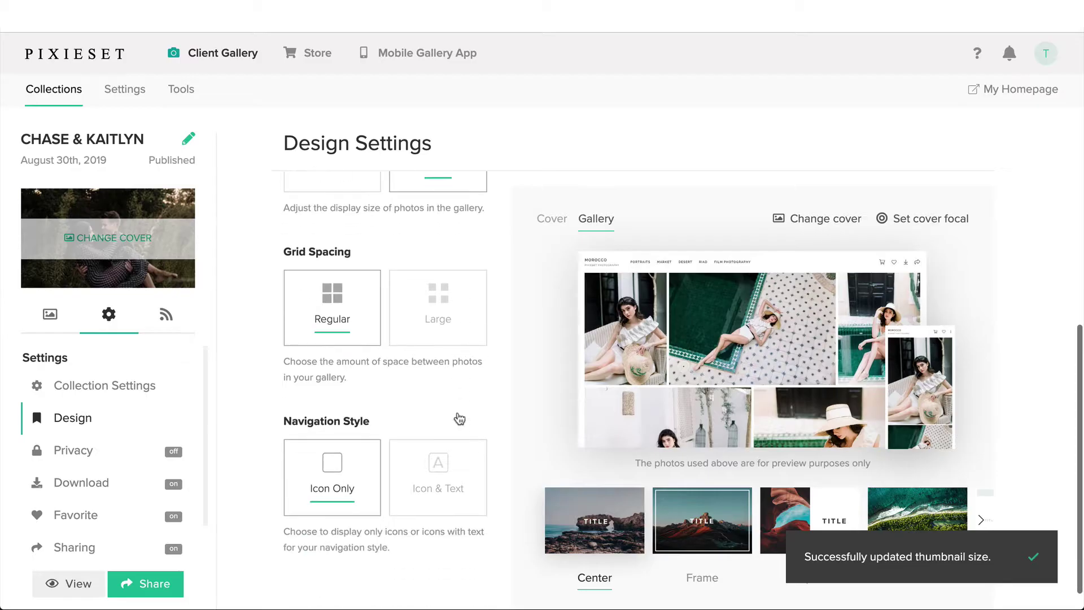
click(443, 300)
scroll(395, 316, down, 1)
click(323, 276)
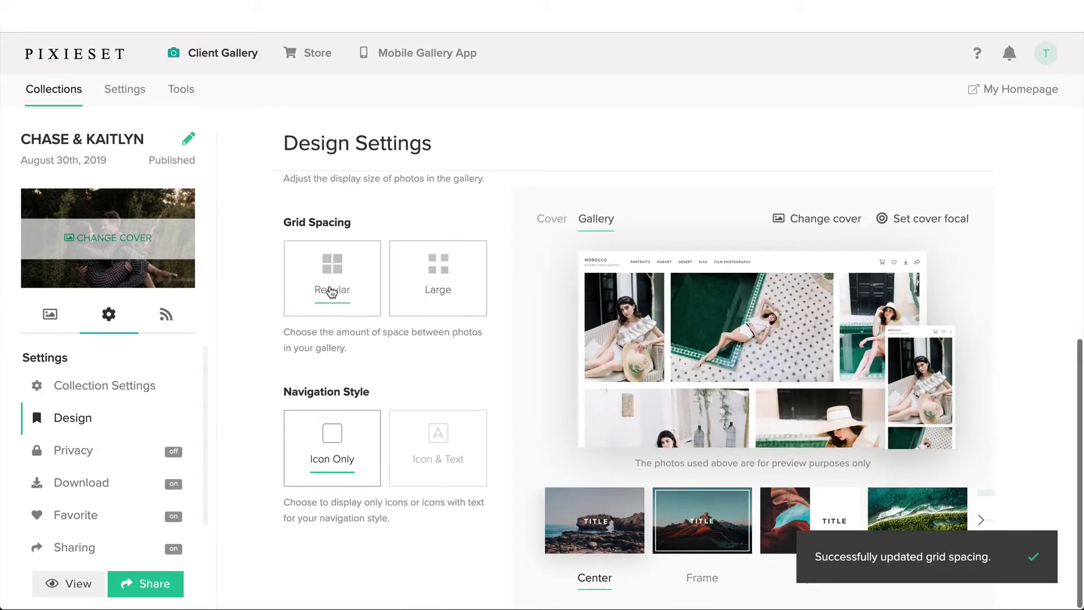
click(443, 446)
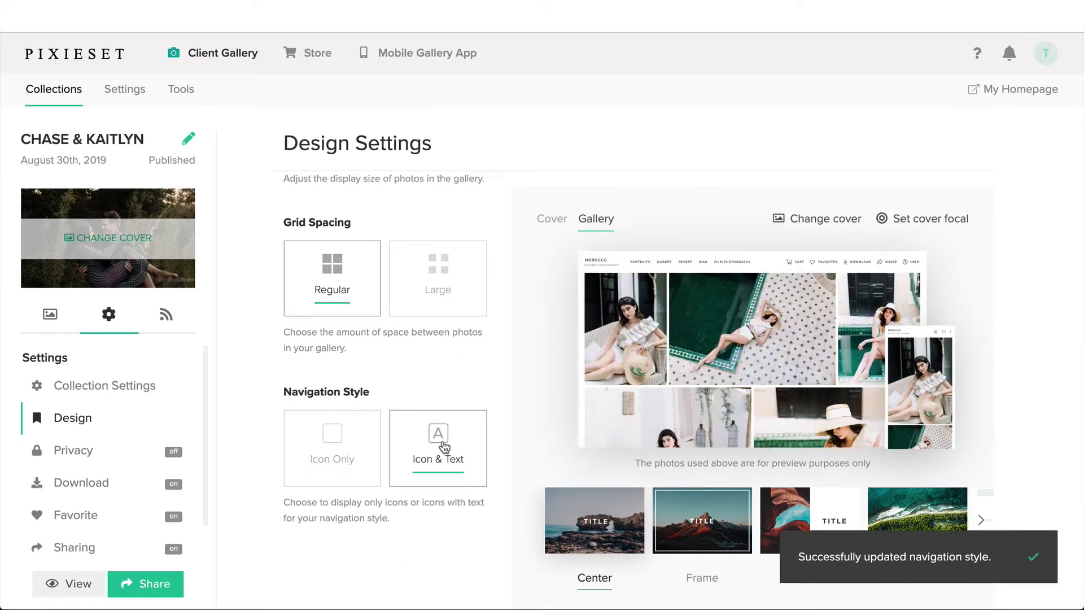
scroll(327, 451, up, 5)
- Preview the cover through the Frame, Split, Left and Label layouts, ending on Border
click(610, 518)
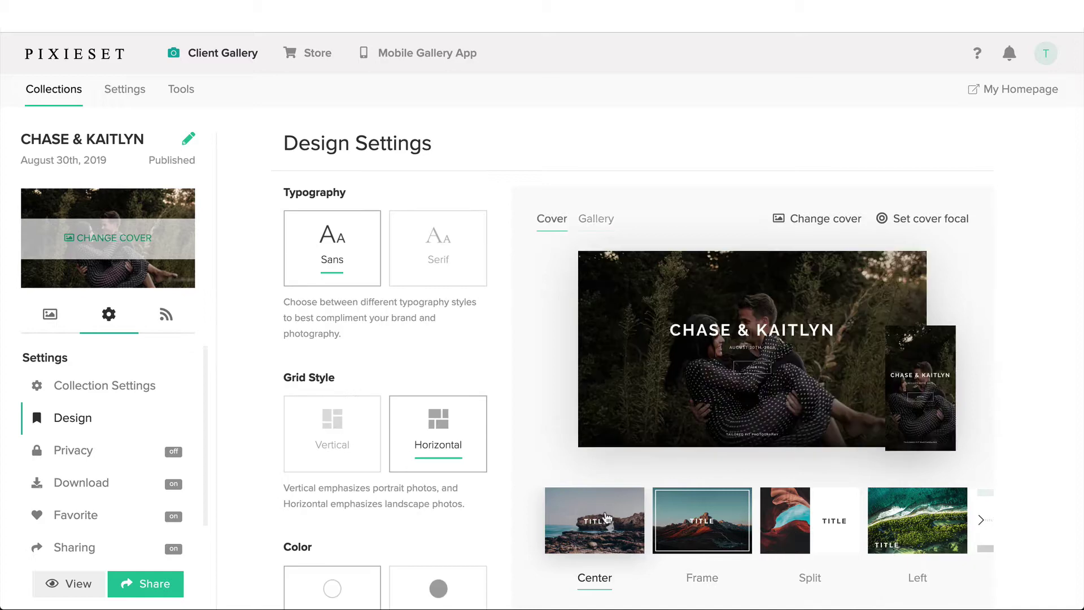
click(683, 517)
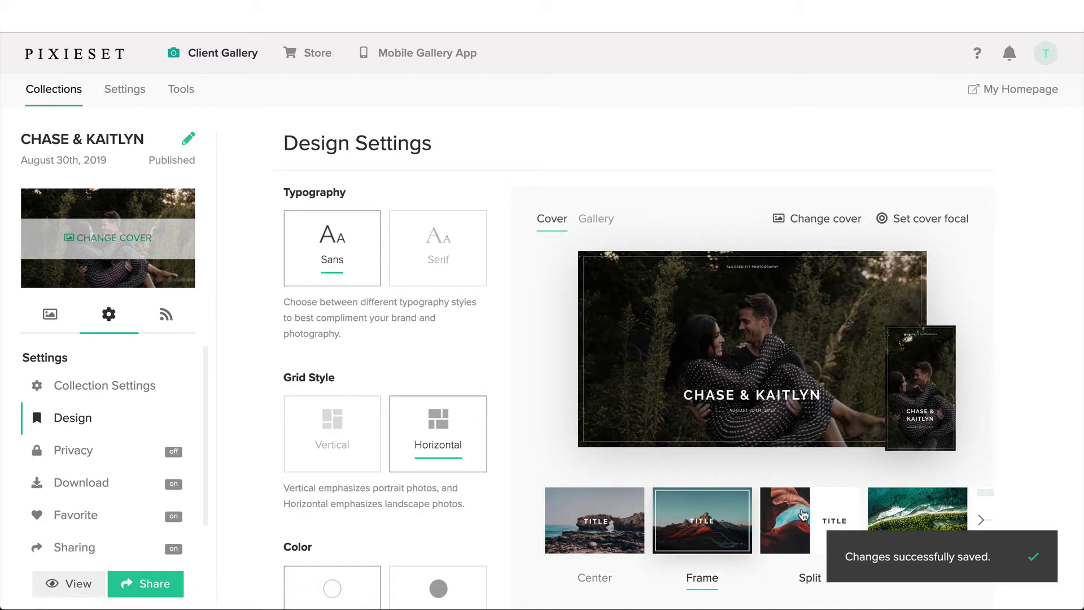
click(811, 519)
click(906, 510)
click(981, 519)
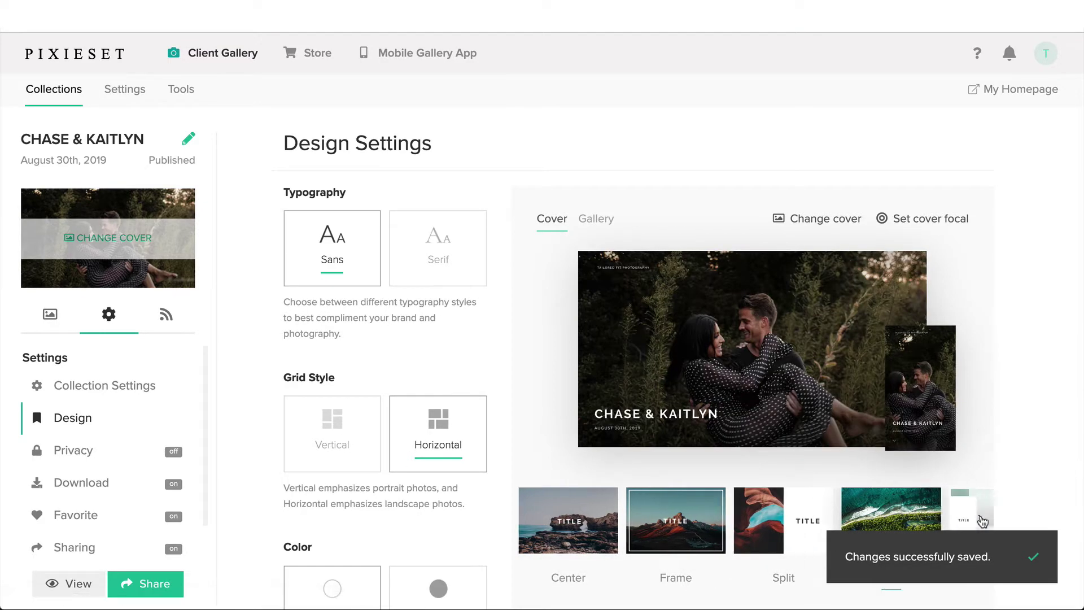
click(782, 511)
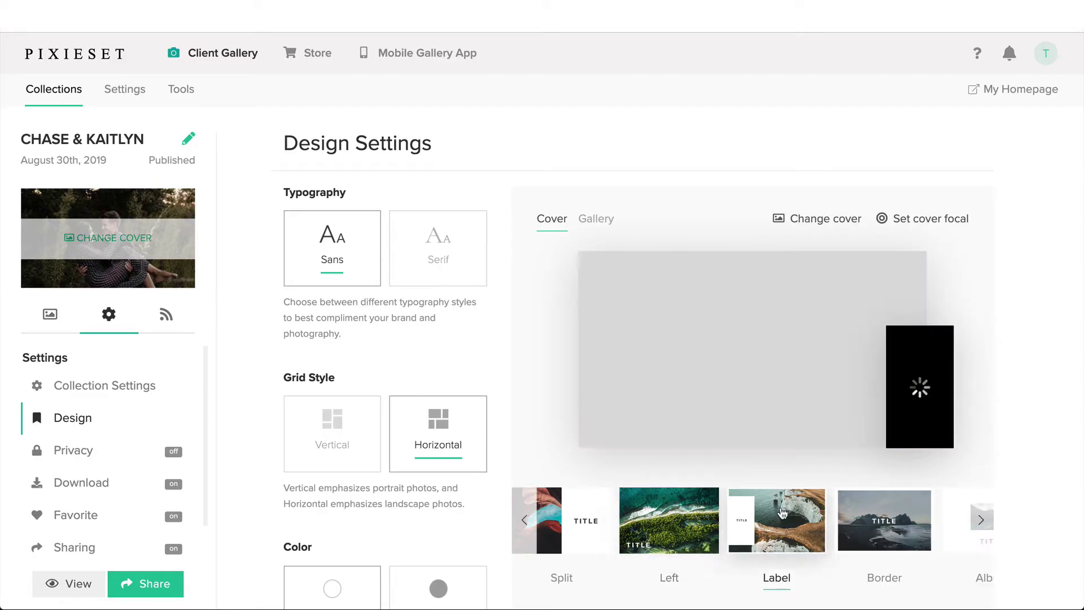
click(893, 509)
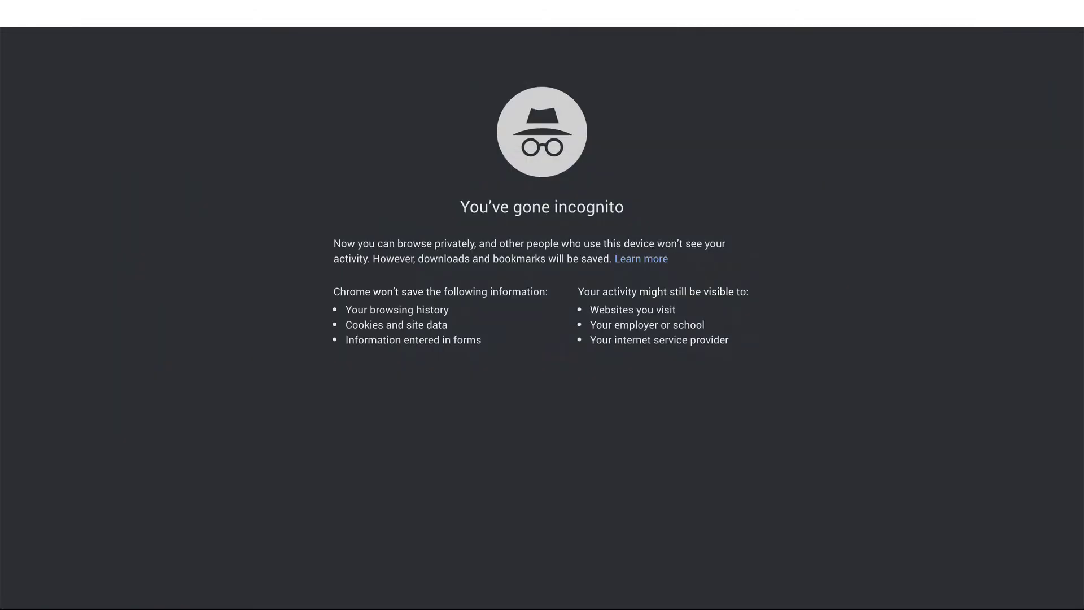
- Load the gallery in the private window, go through the four welcome cards, and scroll the photos
key(Return)
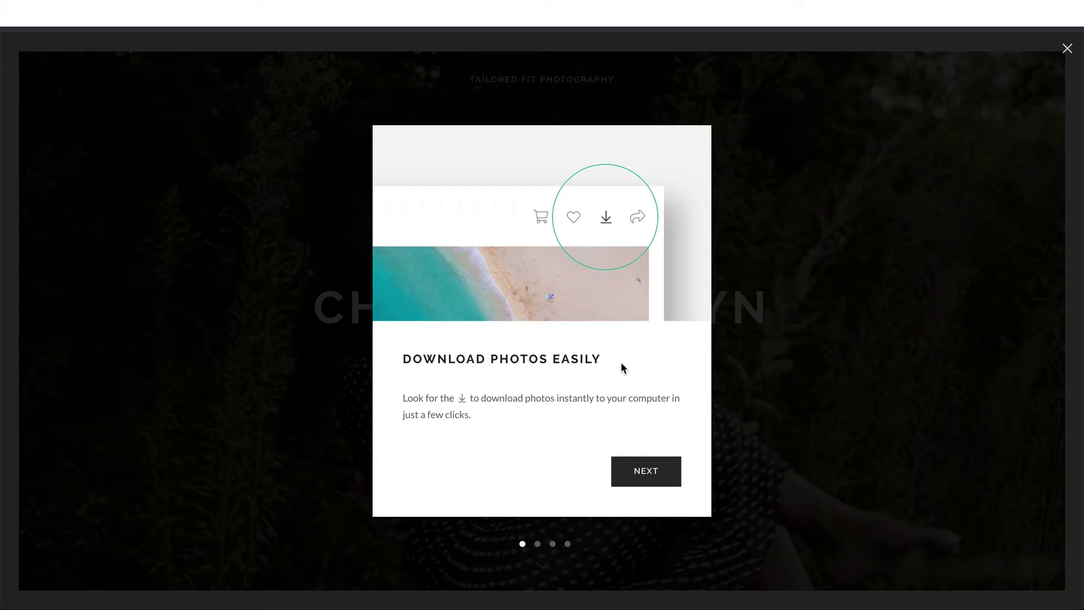
click(648, 476)
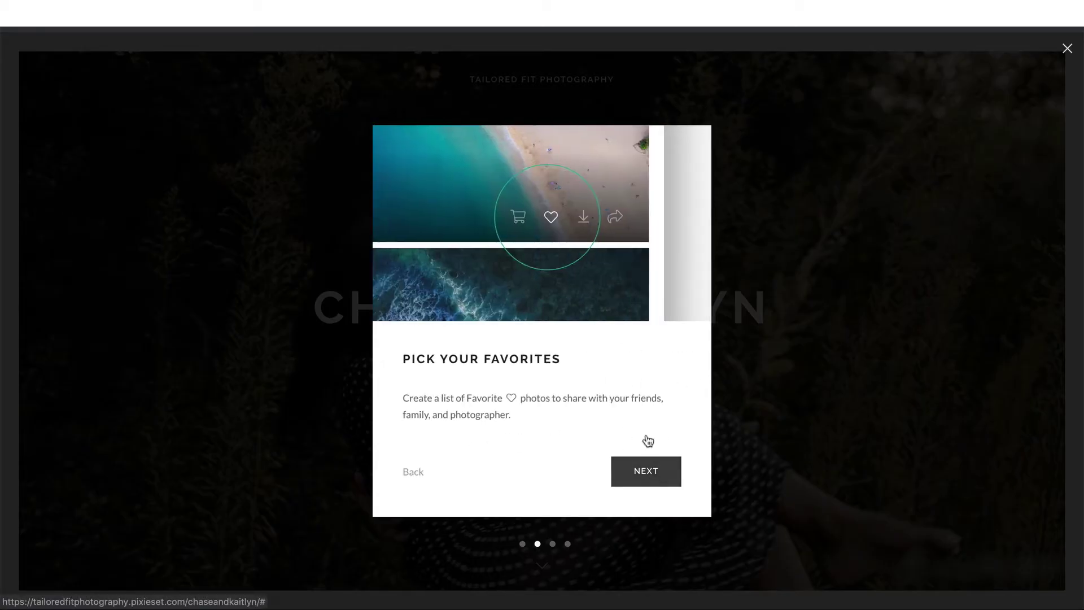
click(654, 474)
click(654, 474)
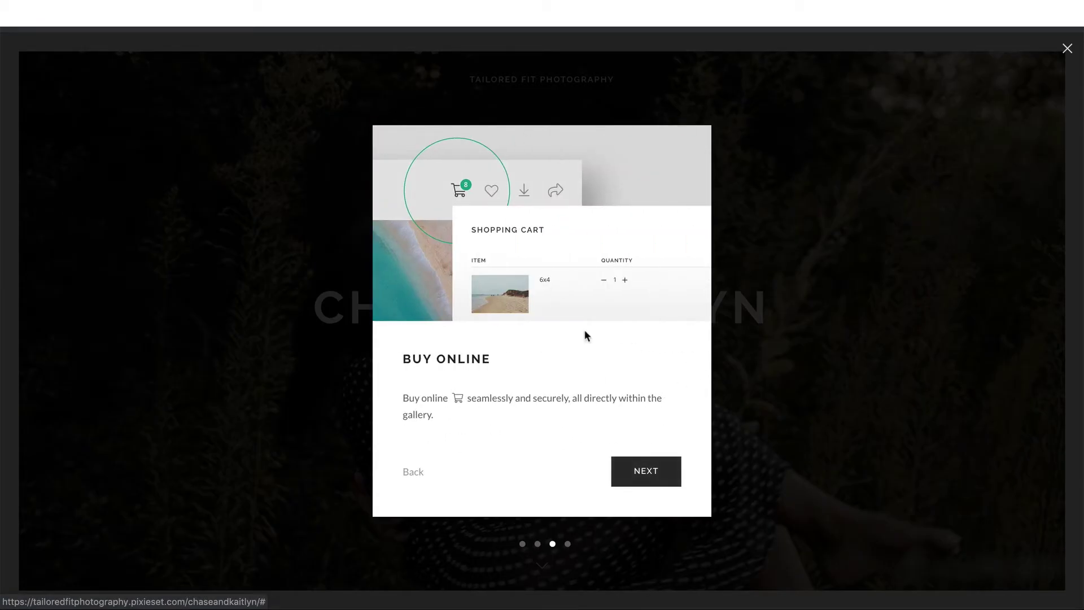
click(647, 481)
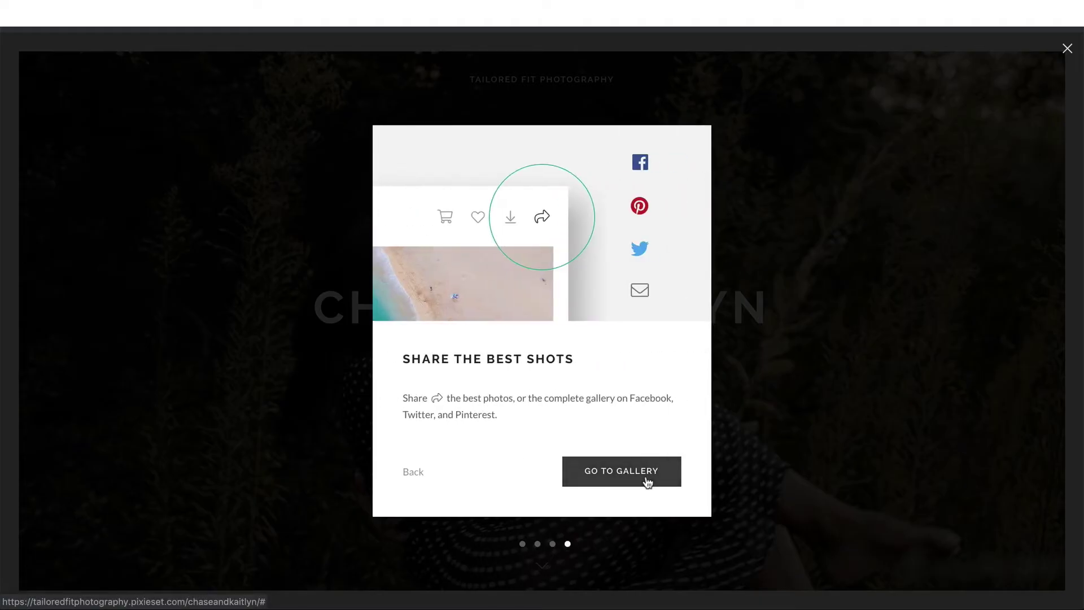
click(648, 482)
scroll(572, 325, down, 9)
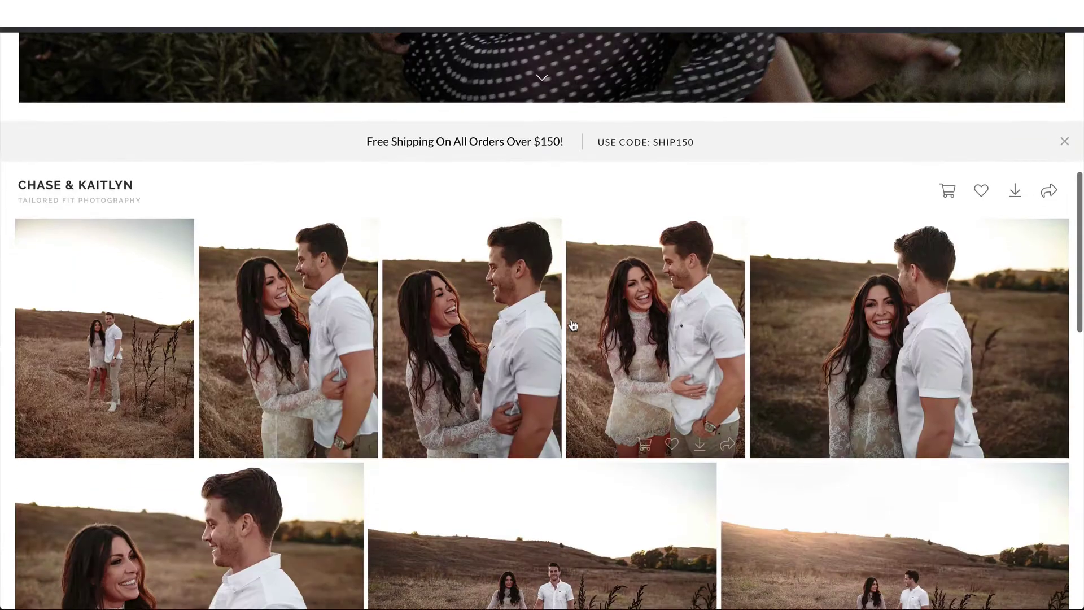
scroll(572, 325, down, 20)
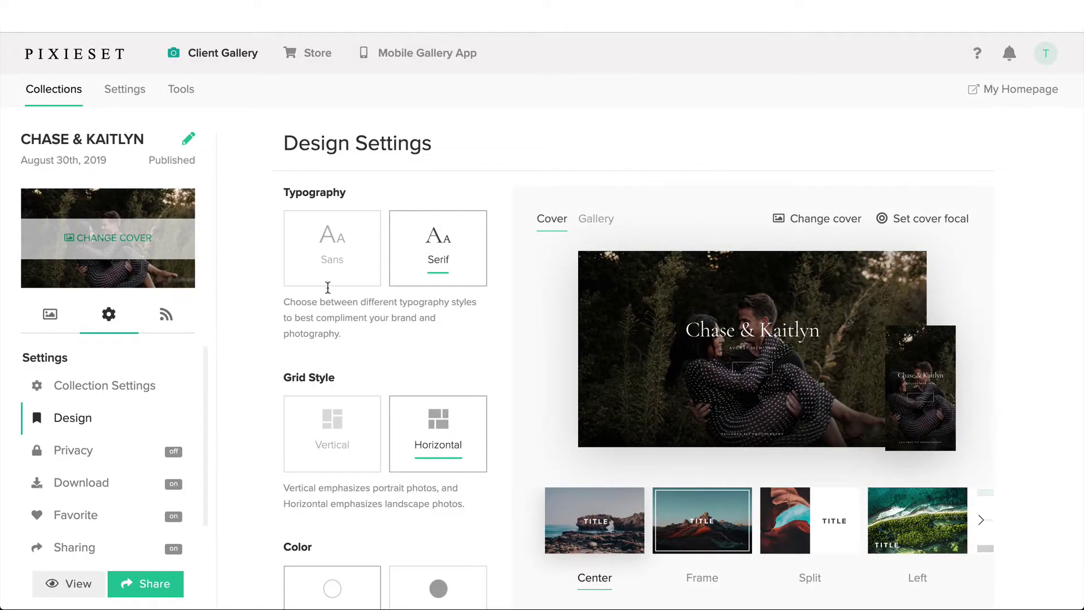
- Create a new named collection default under Settings > Defaults
click(122, 91)
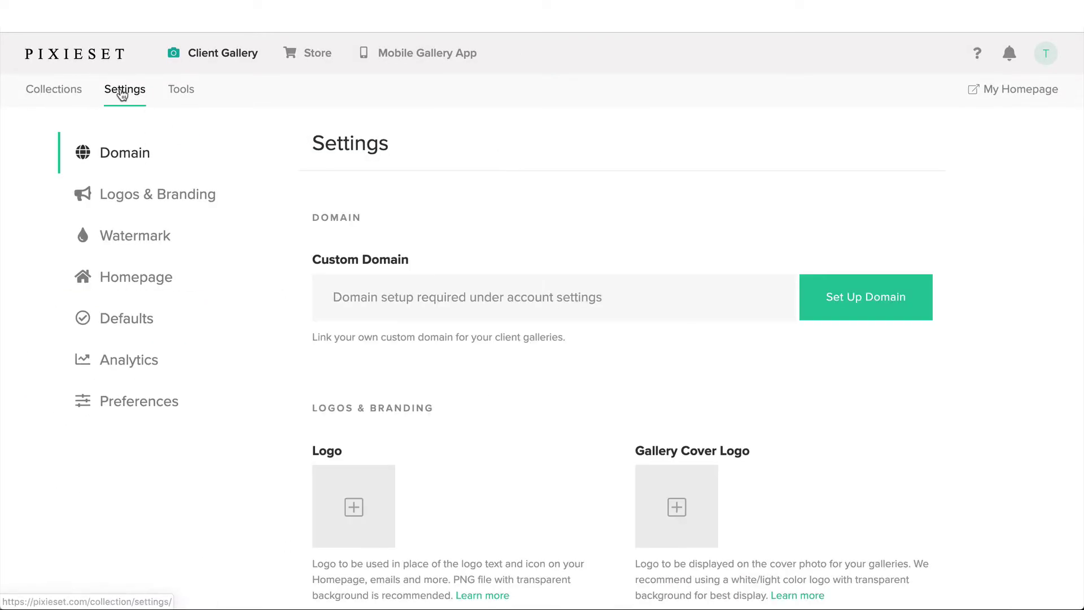
scroll(520, 509, down, 15)
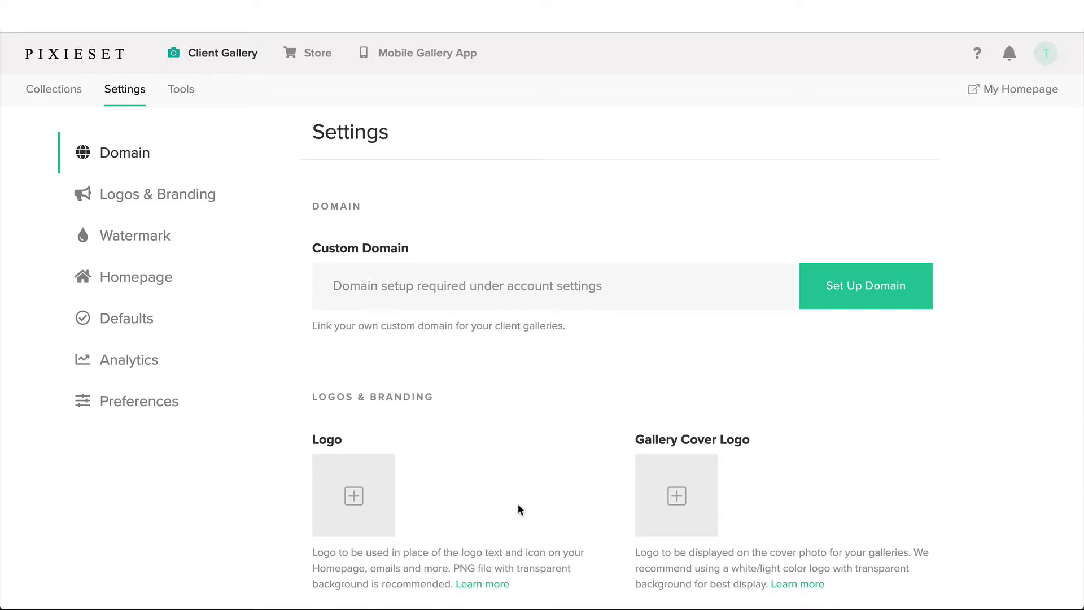
scroll(520, 509, down, 3)
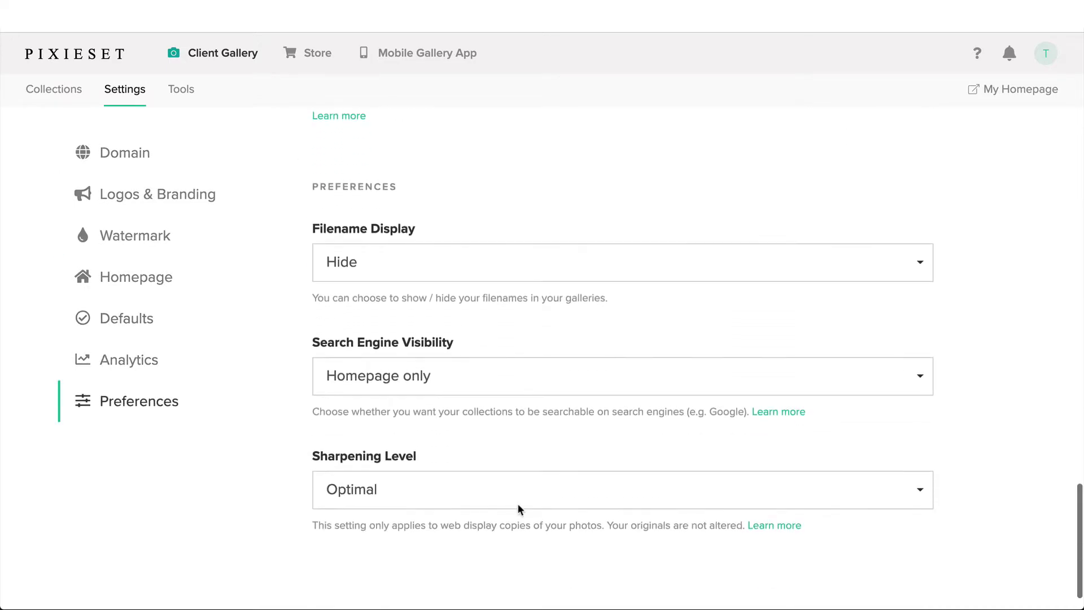
scroll(520, 509, up, 10)
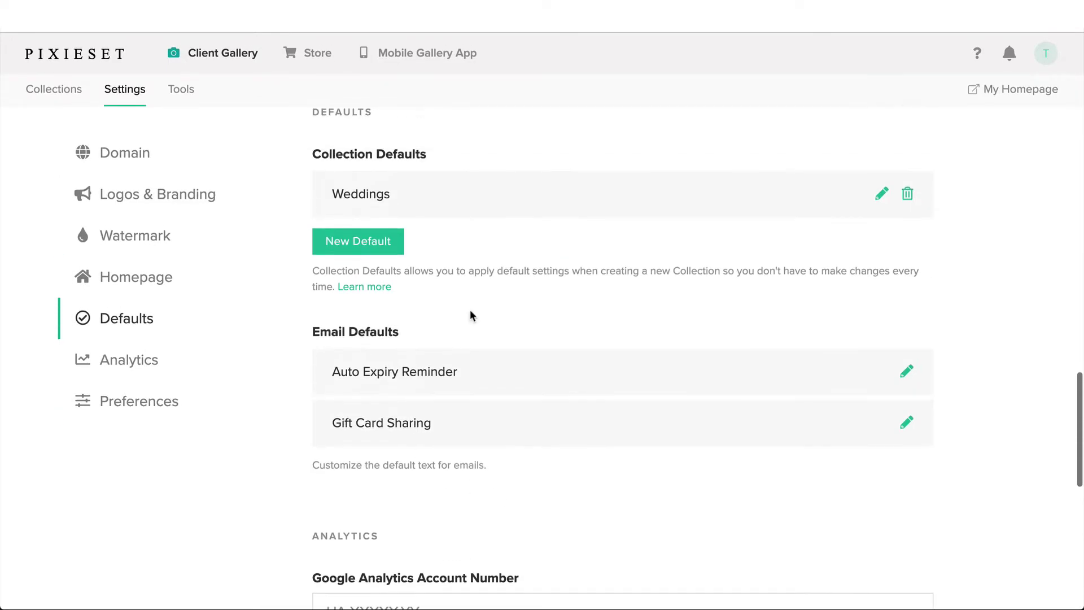
scroll(537, 353, up, 2)
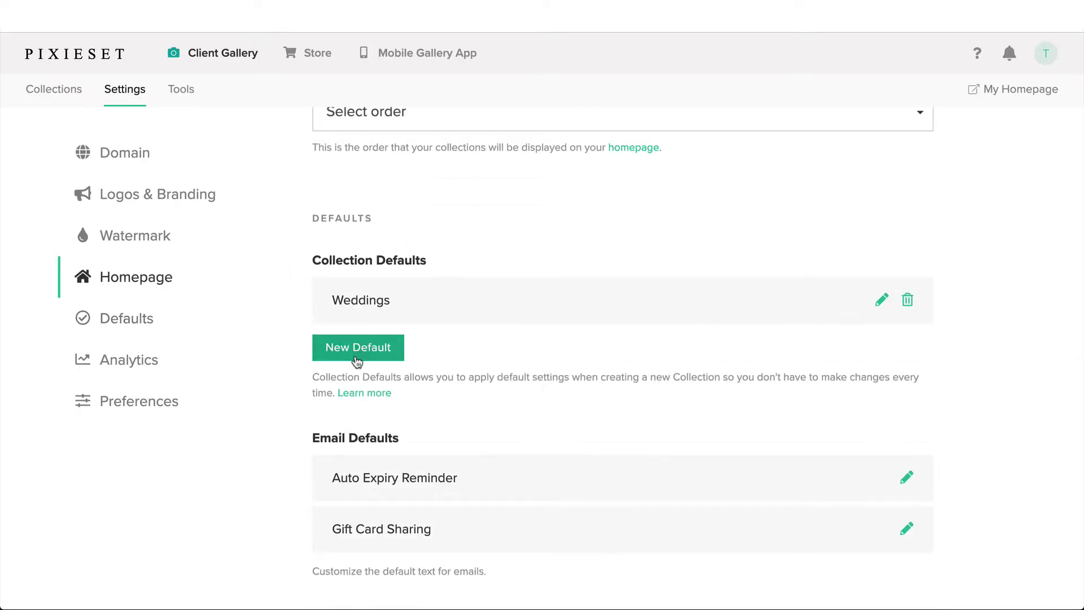
click(357, 354)
click(443, 338)
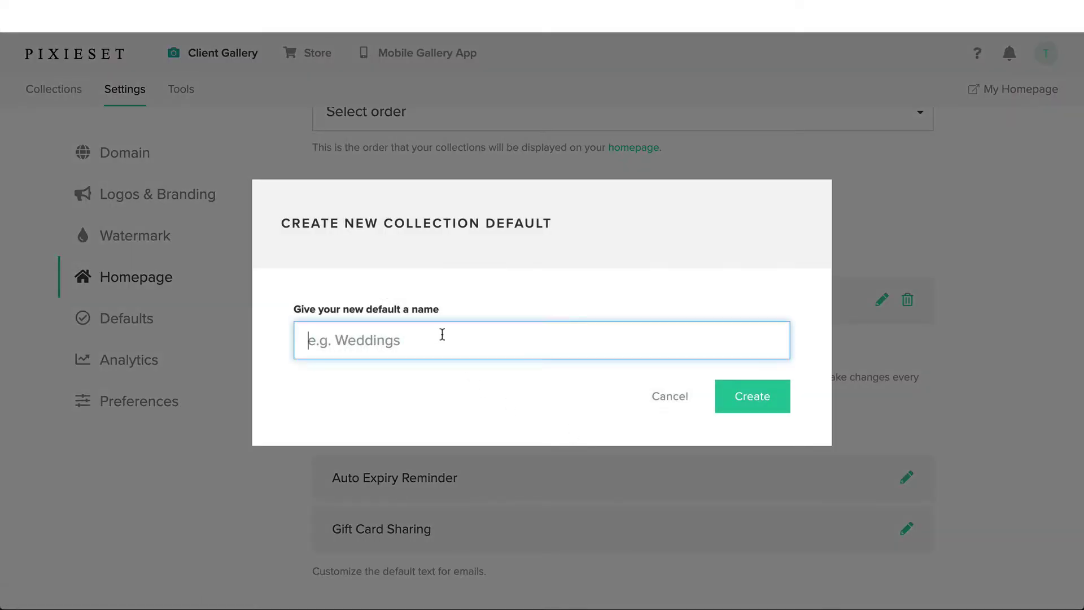
text(Ryans Default)
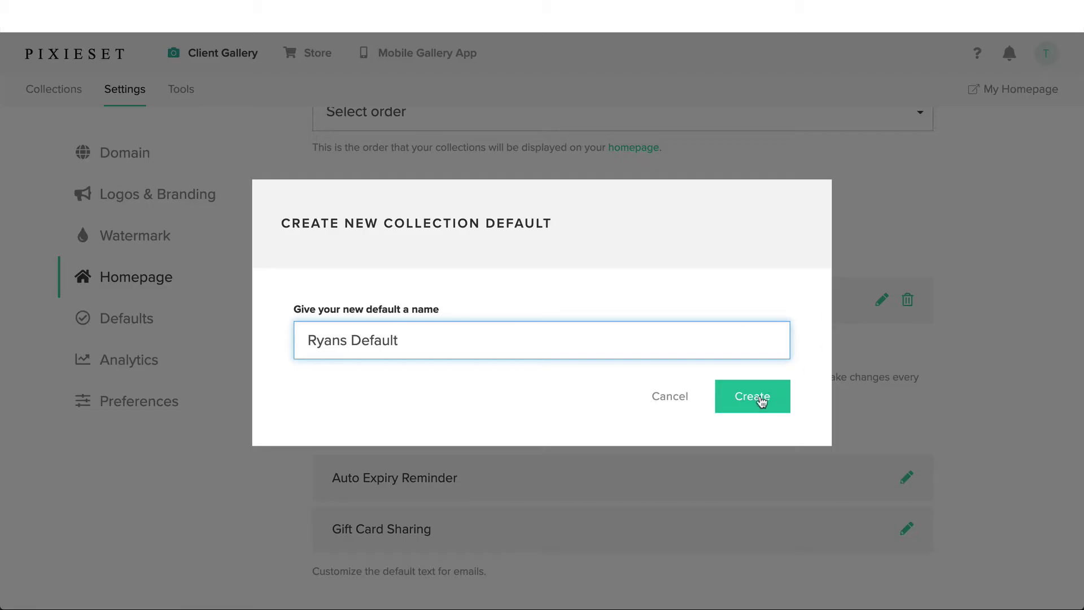
click(757, 397)
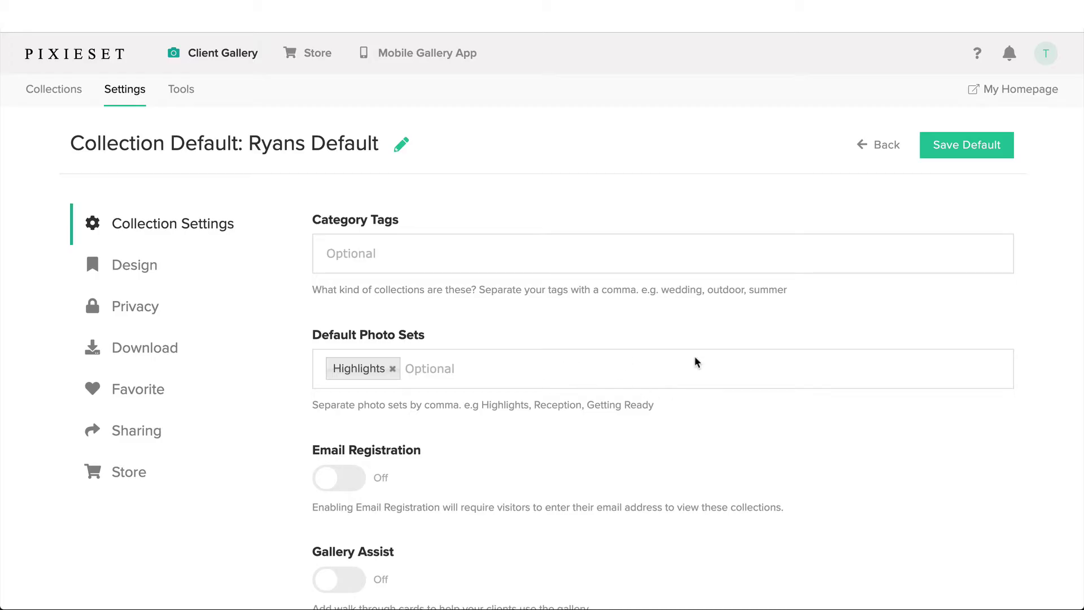
- Give the new default the category tag Family
click(510, 270)
text(Family)
scroll(516, 317, down, 3)
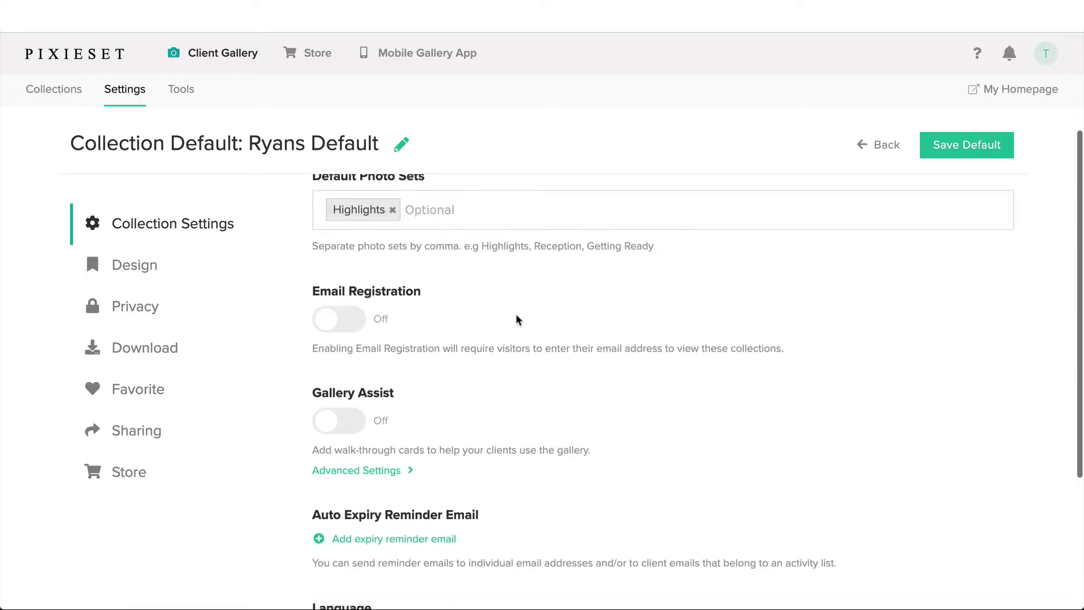
scroll(489, 310, up, 3)
scroll(718, 360, down, 2)
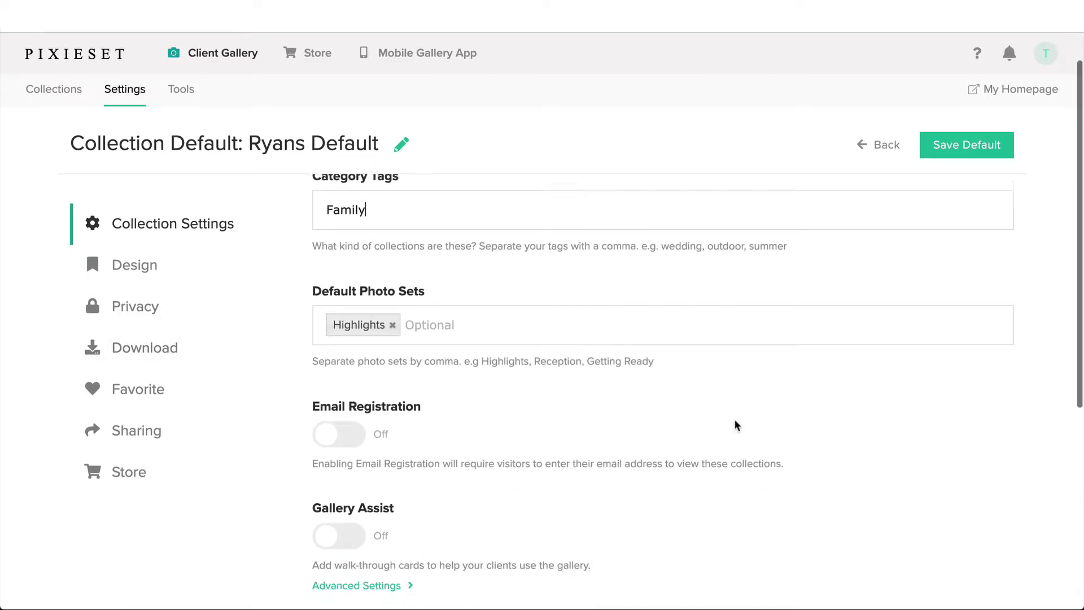
scroll(601, 366, down, 5)
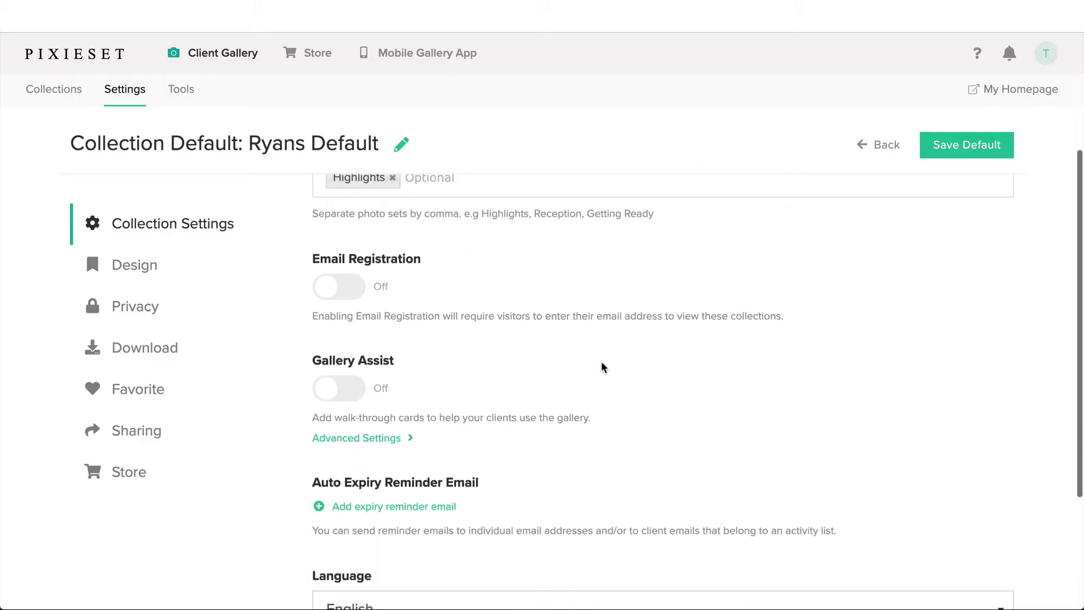
scroll(498, 395, down, 6)
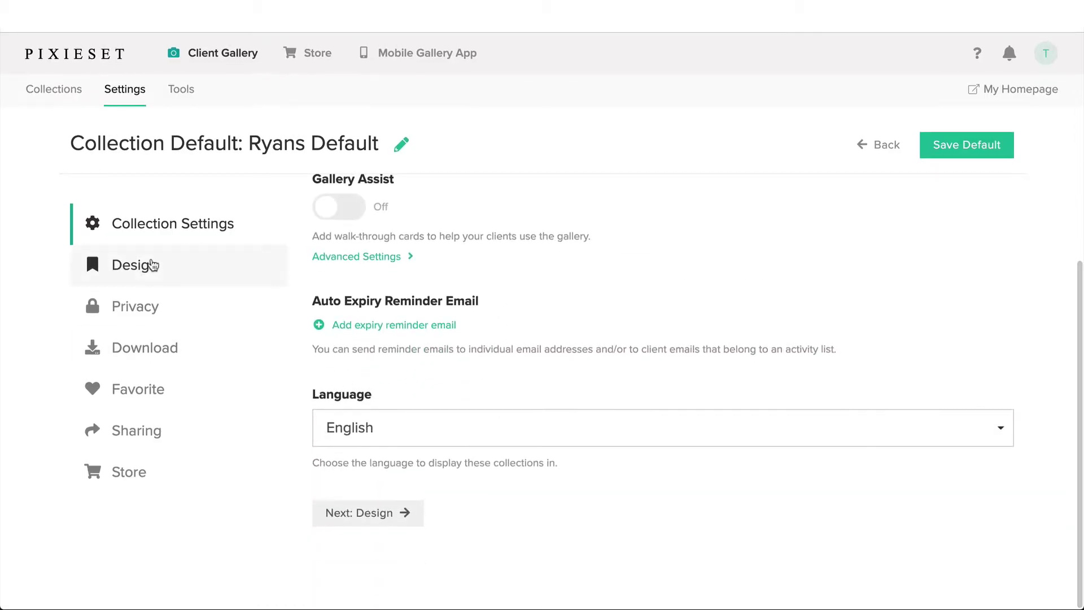
- Make Split the default cover photo style in the collection default's design settings
click(134, 262)
scroll(577, 357, up, 3)
scroll(577, 357, up, 4)
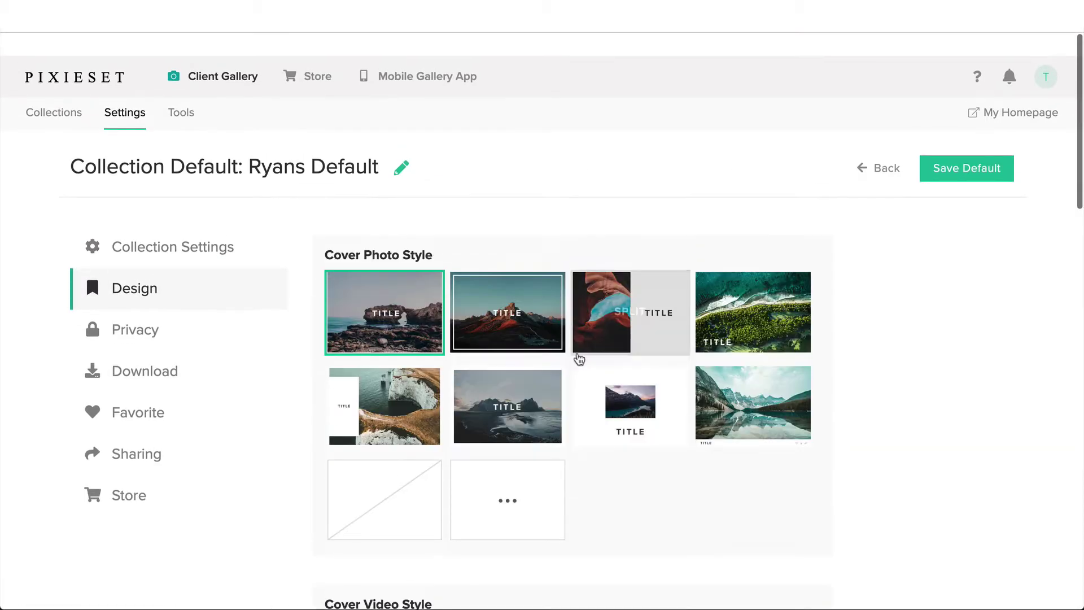
click(659, 278)
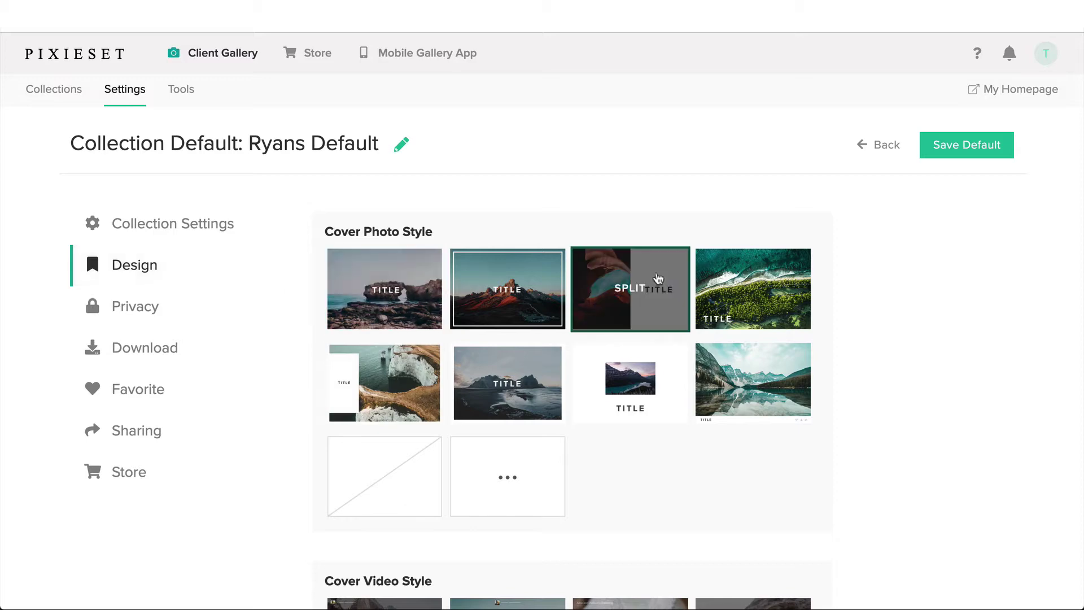
scroll(640, 373, down, 5)
scroll(646, 388, down, 3)
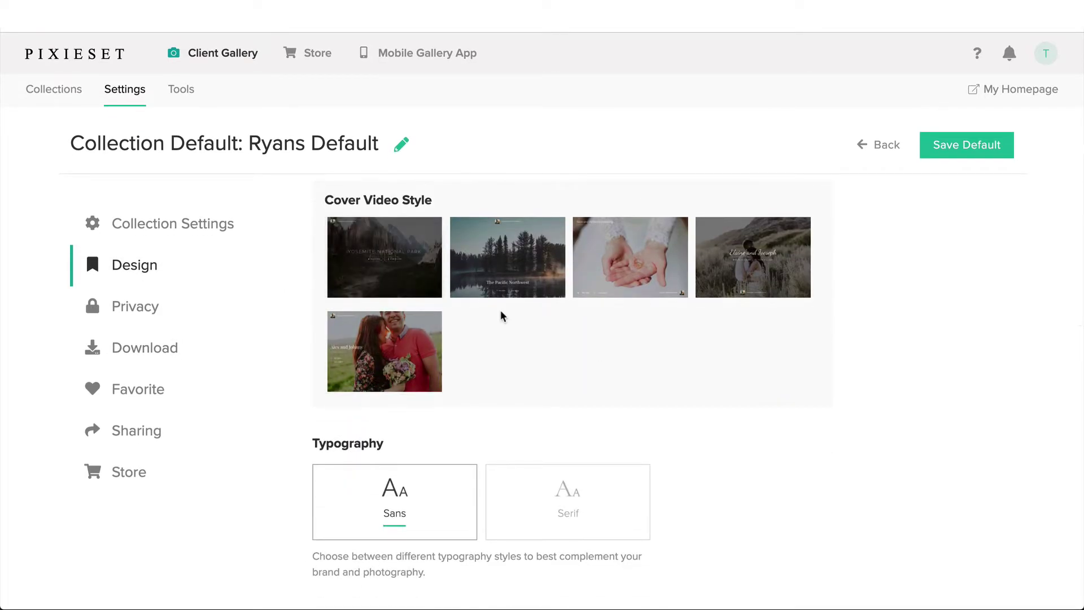
scroll(501, 314, down, 4)
- Set Serif typography, Horizontal grid style, Dark colour theme and Large thumbnails
click(602, 276)
scroll(744, 422, down, 2)
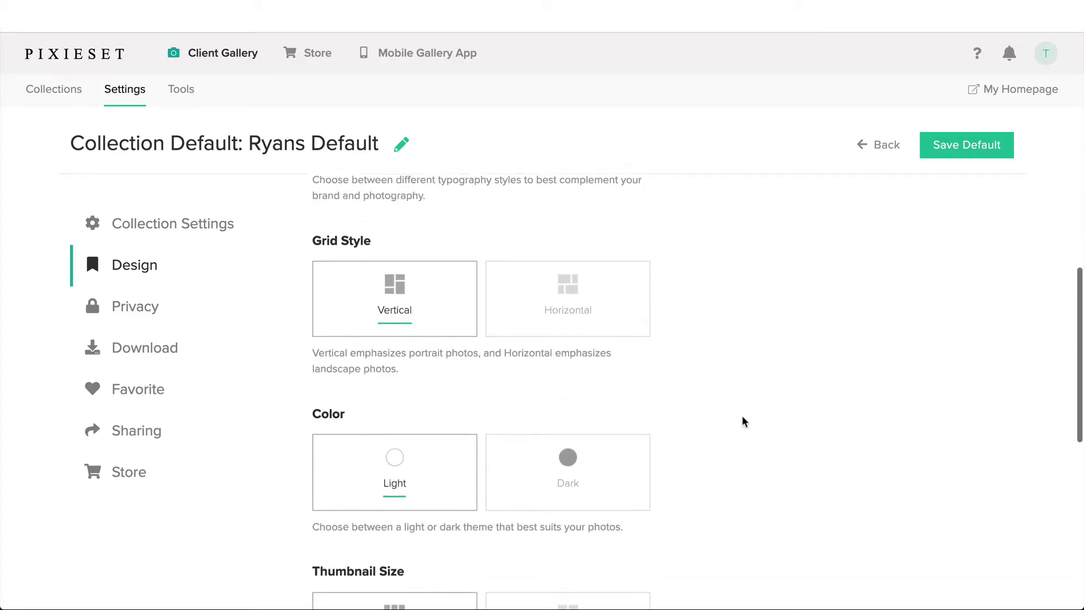
click(634, 333)
click(574, 474)
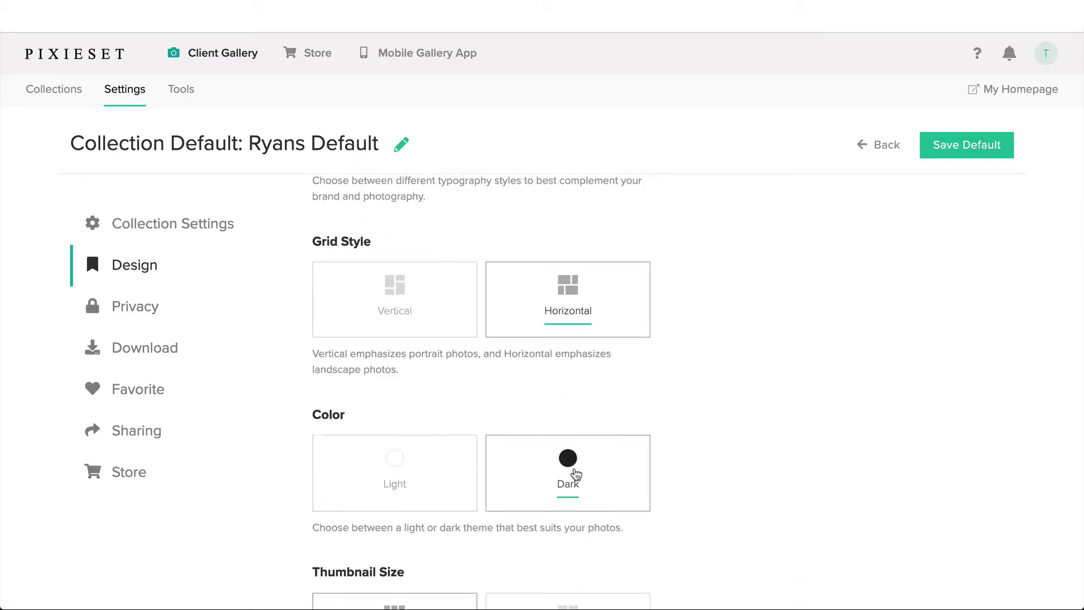
scroll(565, 452, down, 5)
click(592, 310)
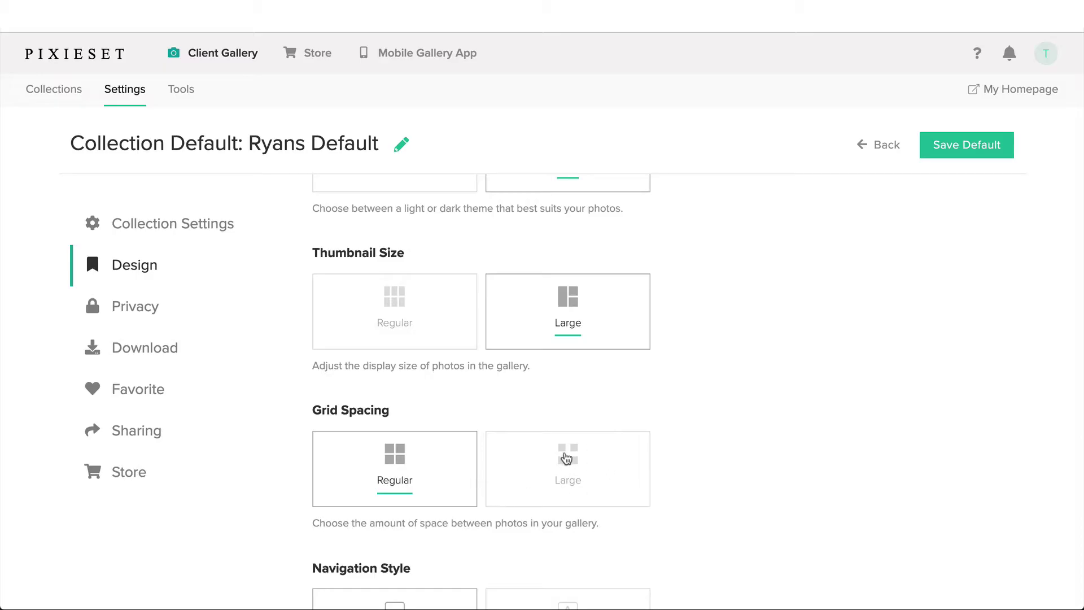
scroll(562, 516, down, 4)
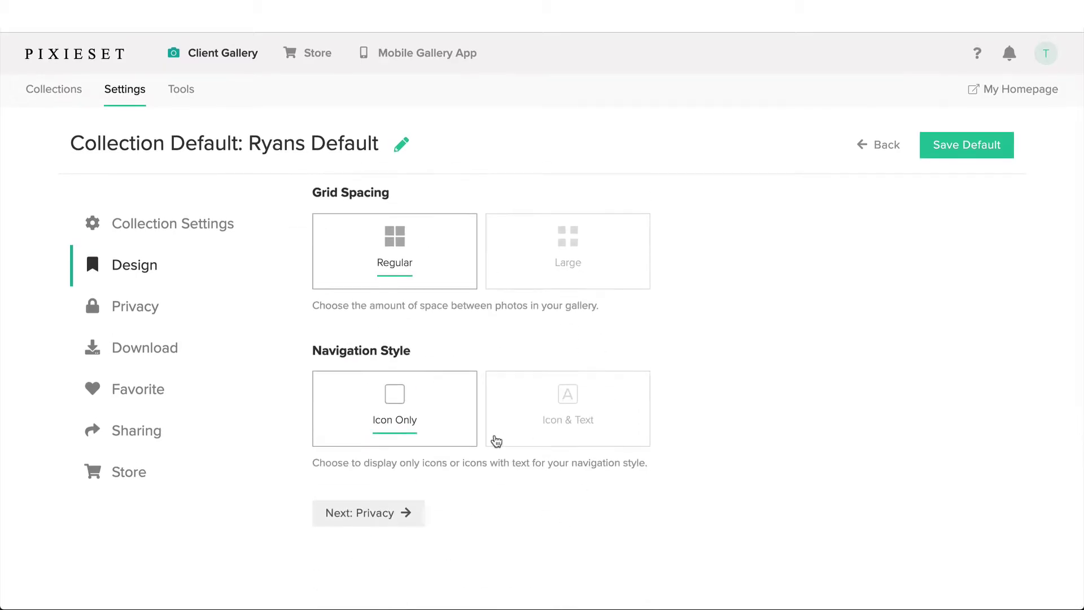
click(150, 307)
- Keep homepage visibility on Show and enable Single Photo Download alongside Gallery Download
click(435, 252)
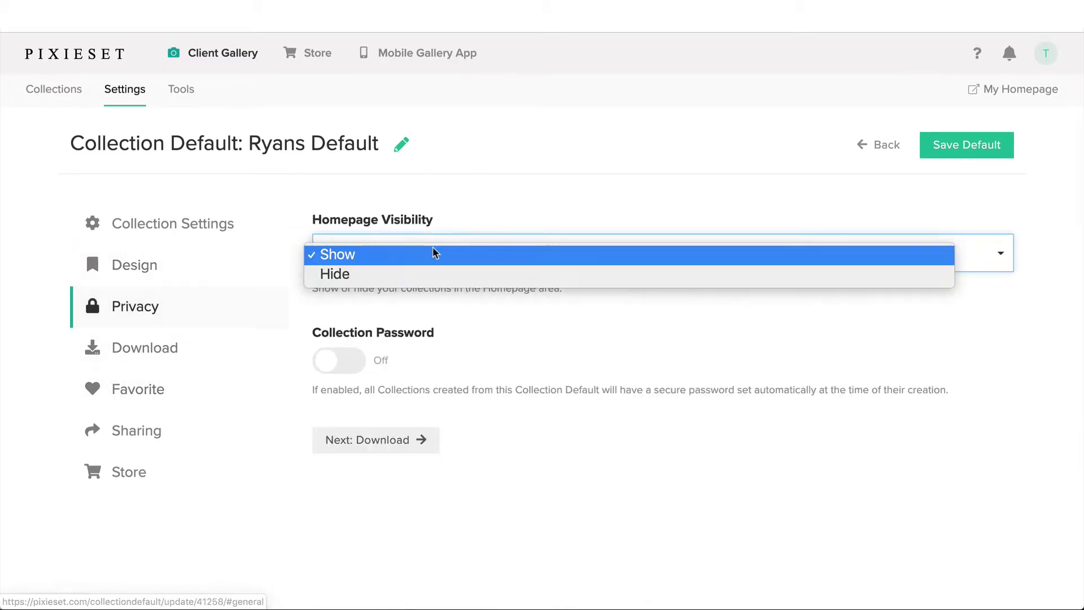
click(477, 208)
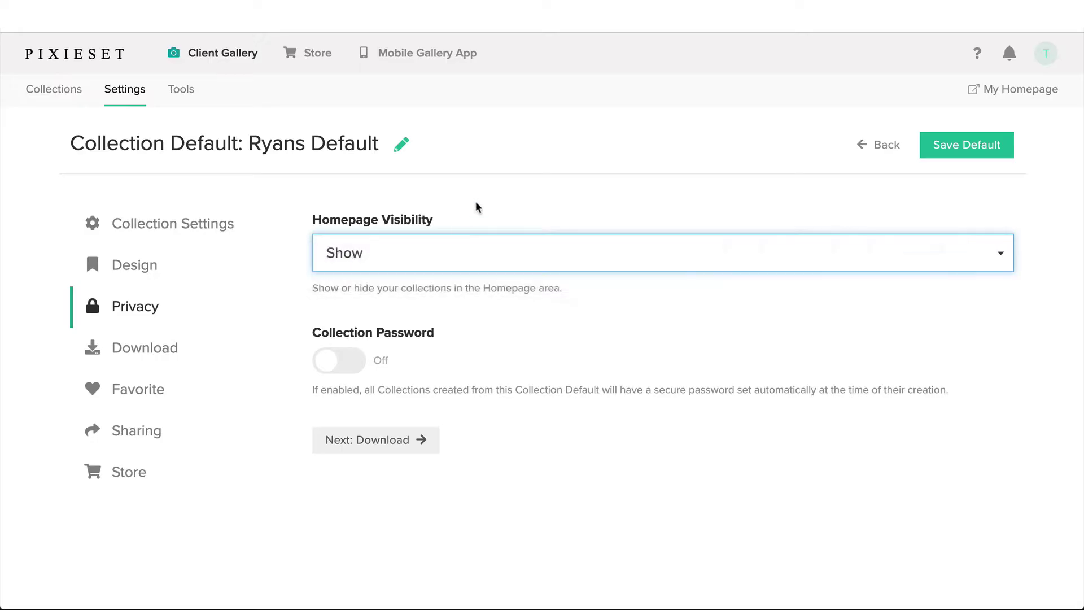
click(150, 348)
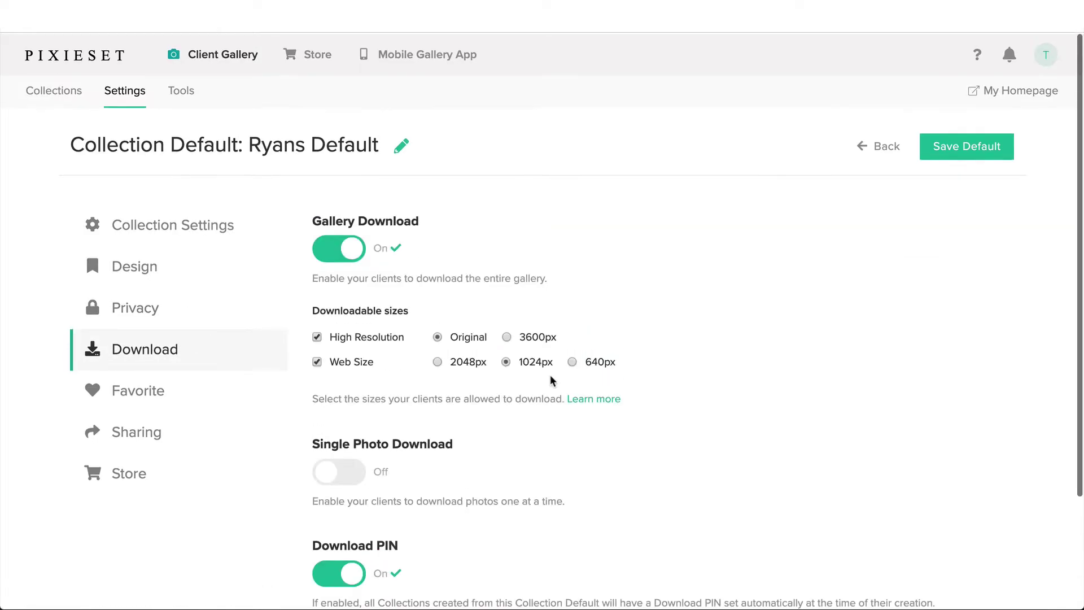
click(349, 257)
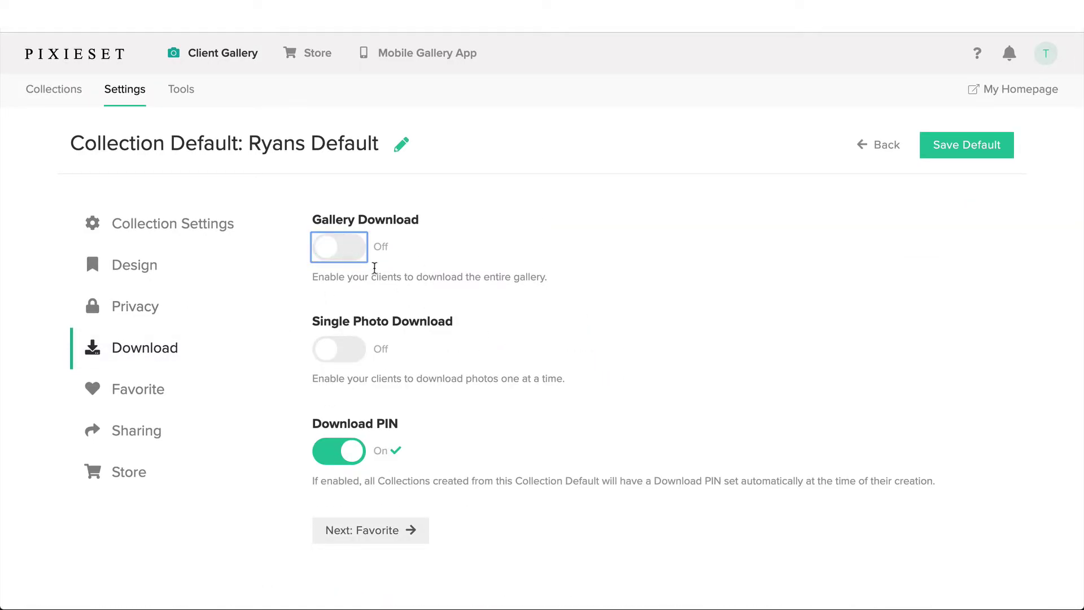
click(350, 247)
click(350, 247)
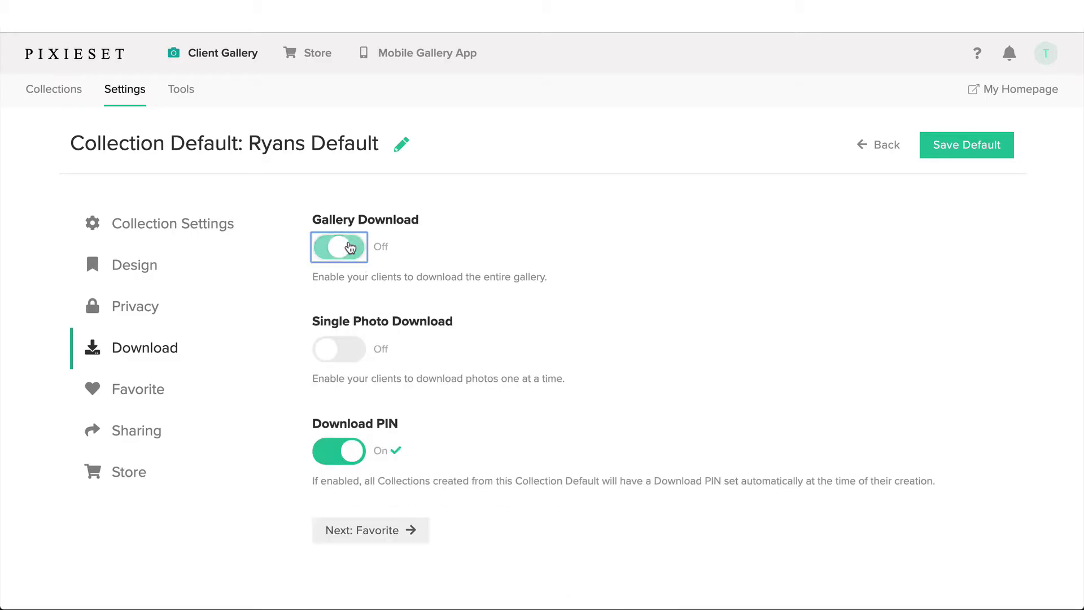
click(338, 350)
click(348, 247)
- Keep the Download PIN on, save the default, and return to Collections
scroll(511, 327, down, 5)
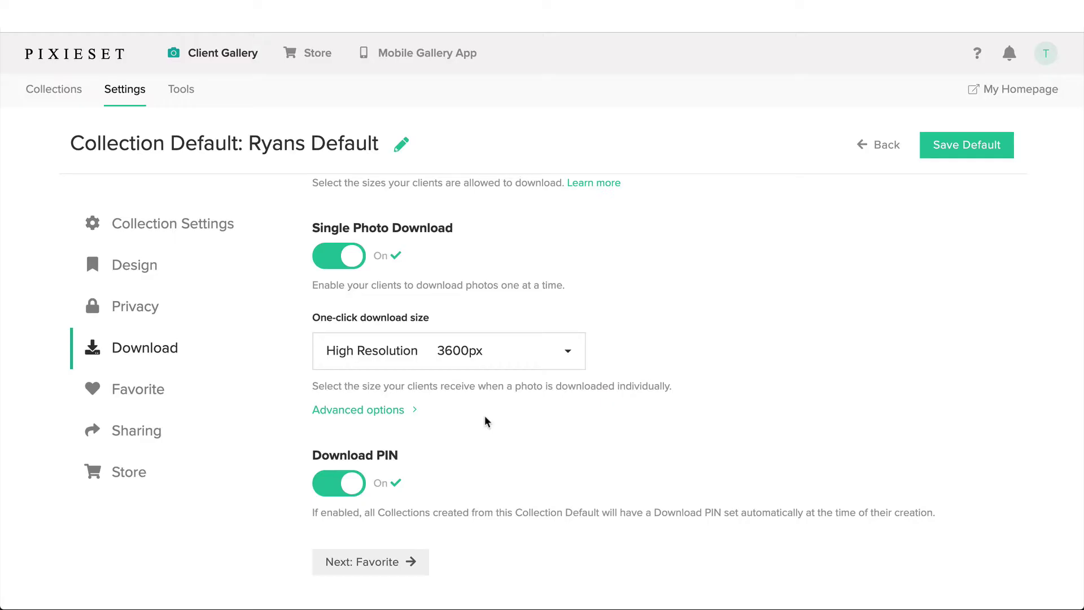
scroll(463, 351, down, 1)
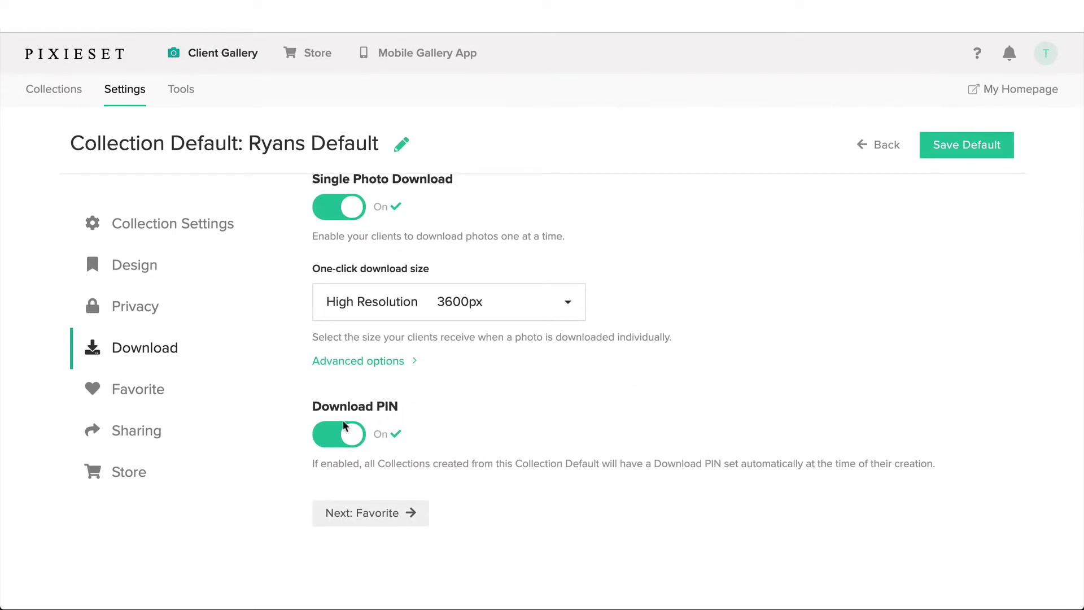
click(345, 425)
click(572, 376)
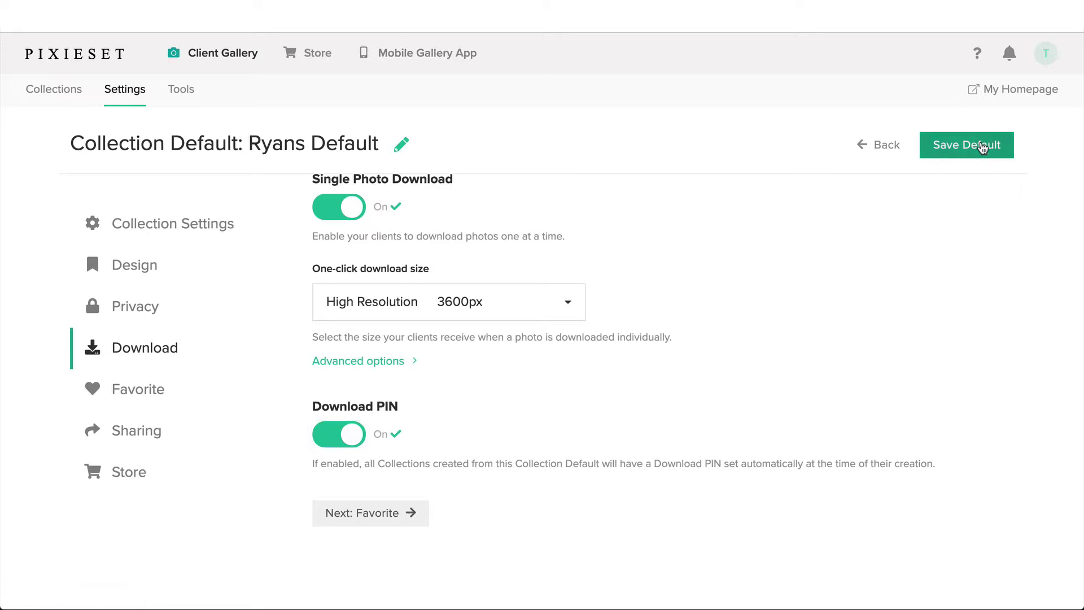
click(981, 145)
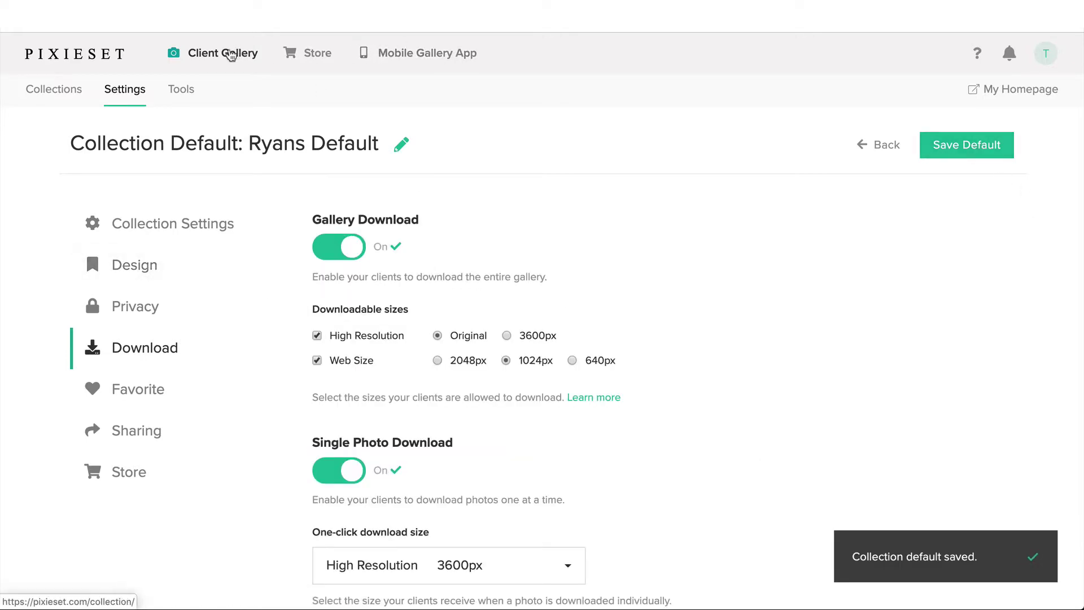
click(224, 57)
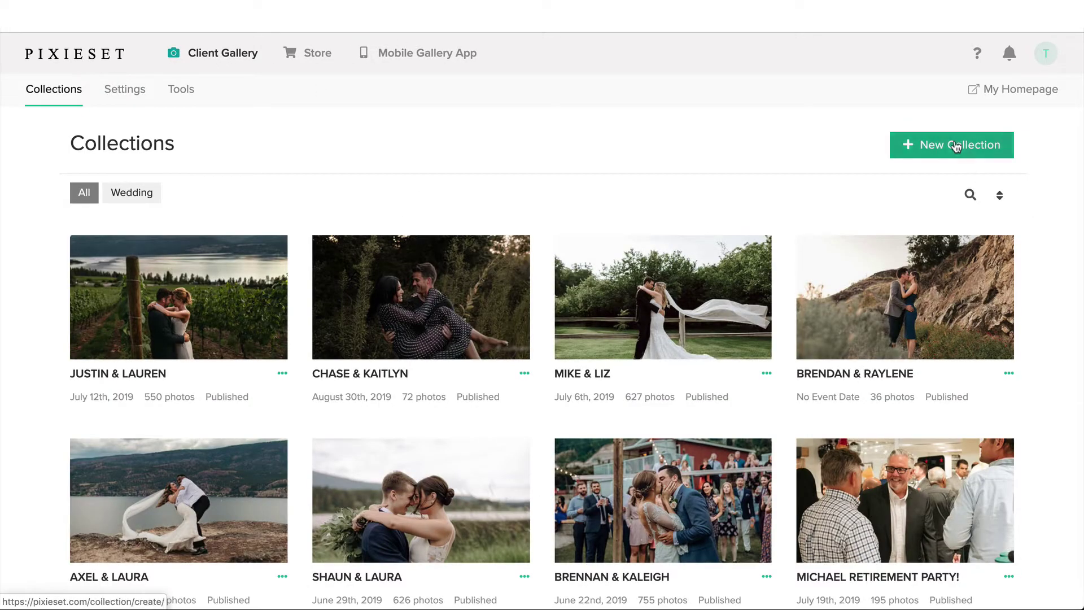
- Create a collection named 'ry' from Ryans Default with event date 2019-09-18
click(955, 145)
click(359, 440)
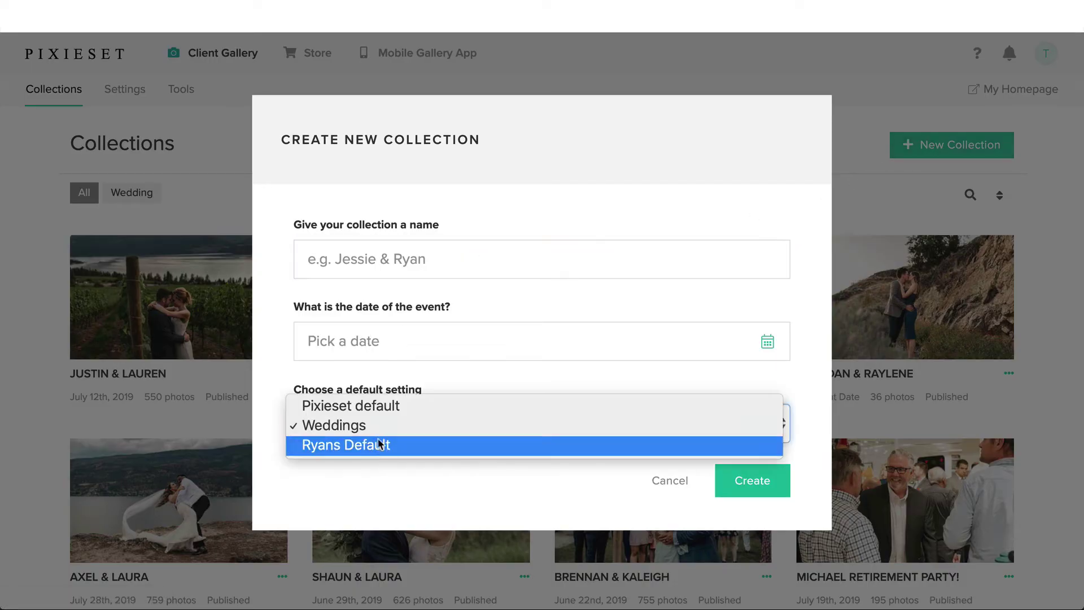
click(378, 443)
click(405, 258)
text(ryans)
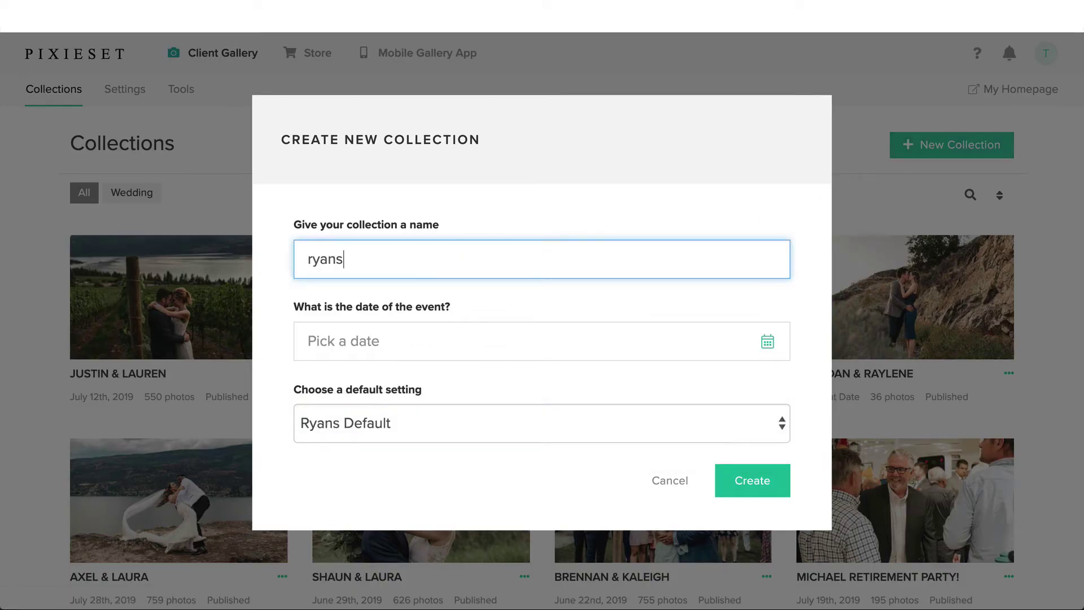
click(421, 328)
click(393, 205)
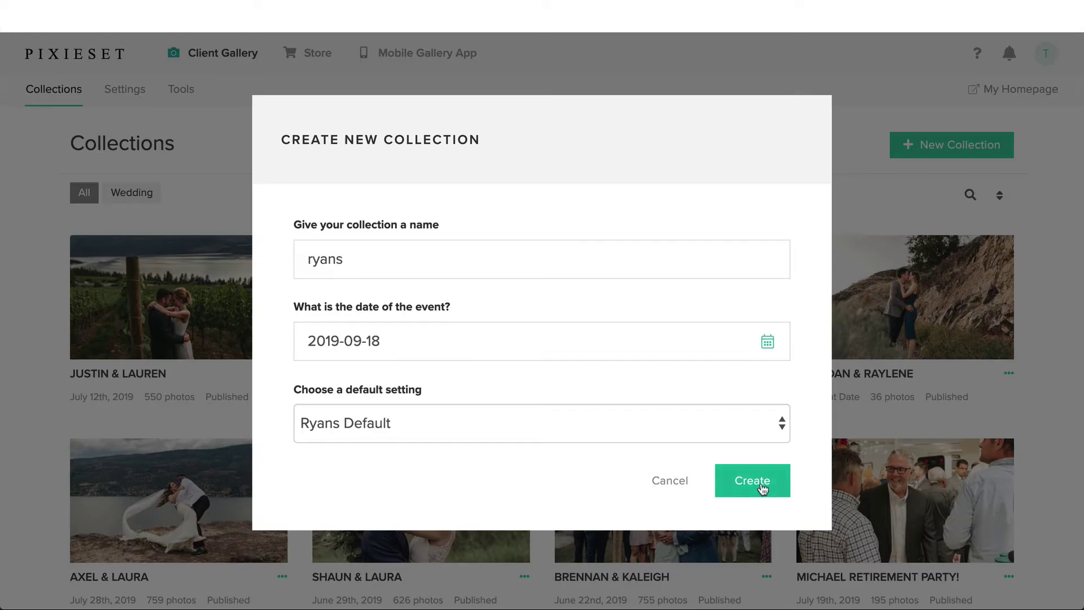
click(753, 480)
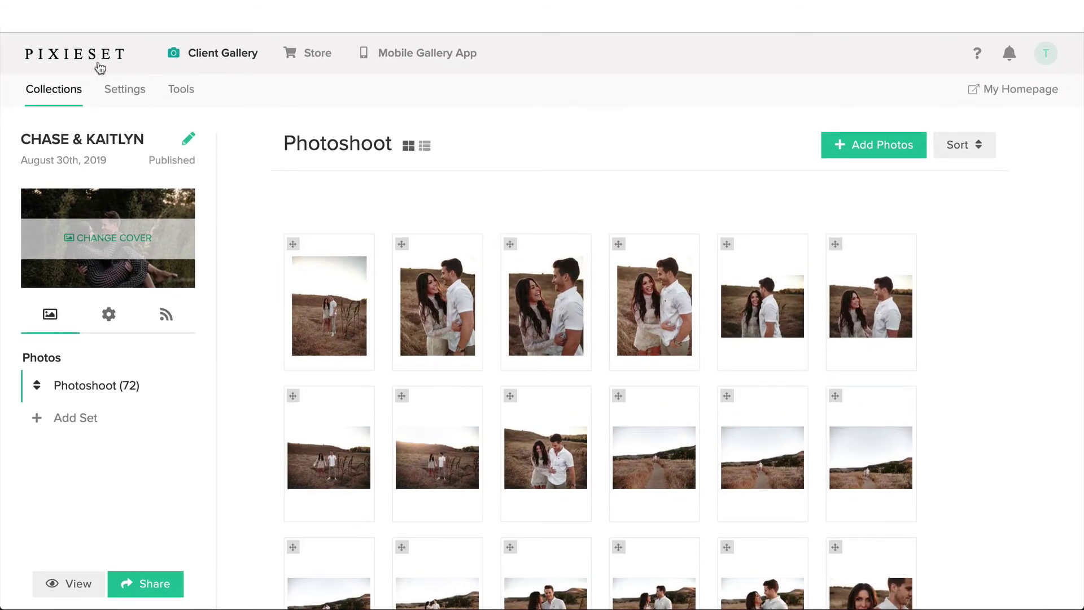
- Open the vineyard wedding collection and preview its public client gallery
click(222, 50)
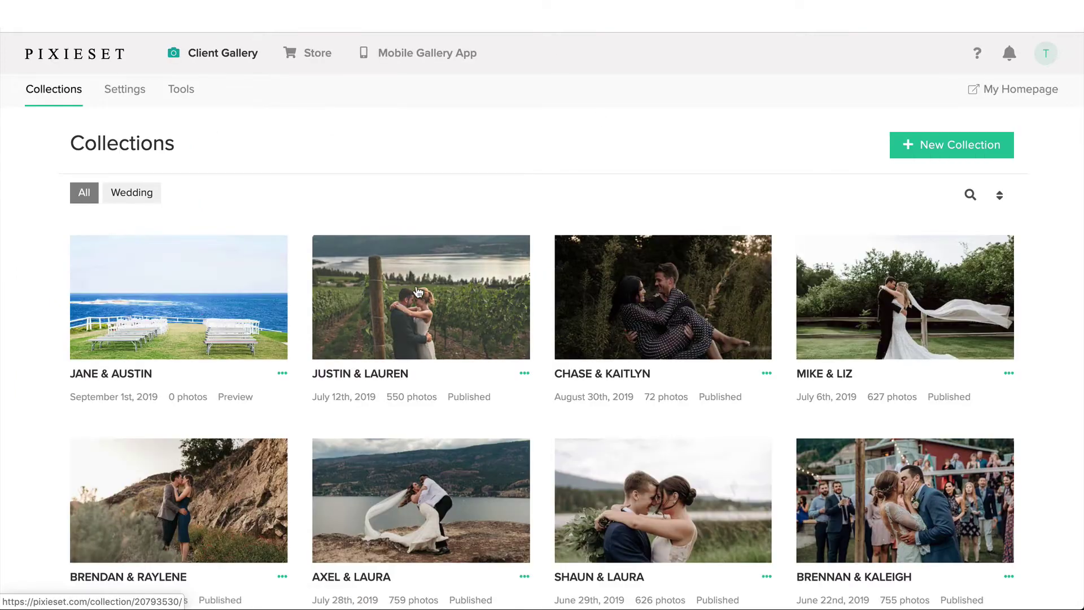
click(418, 293)
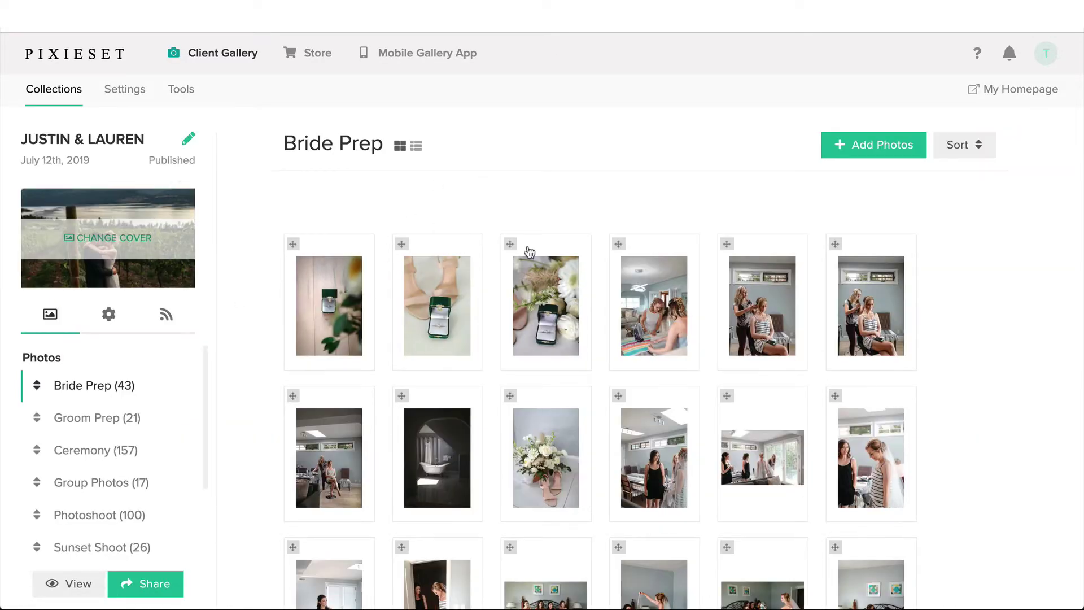
scroll(383, 389, down, 2)
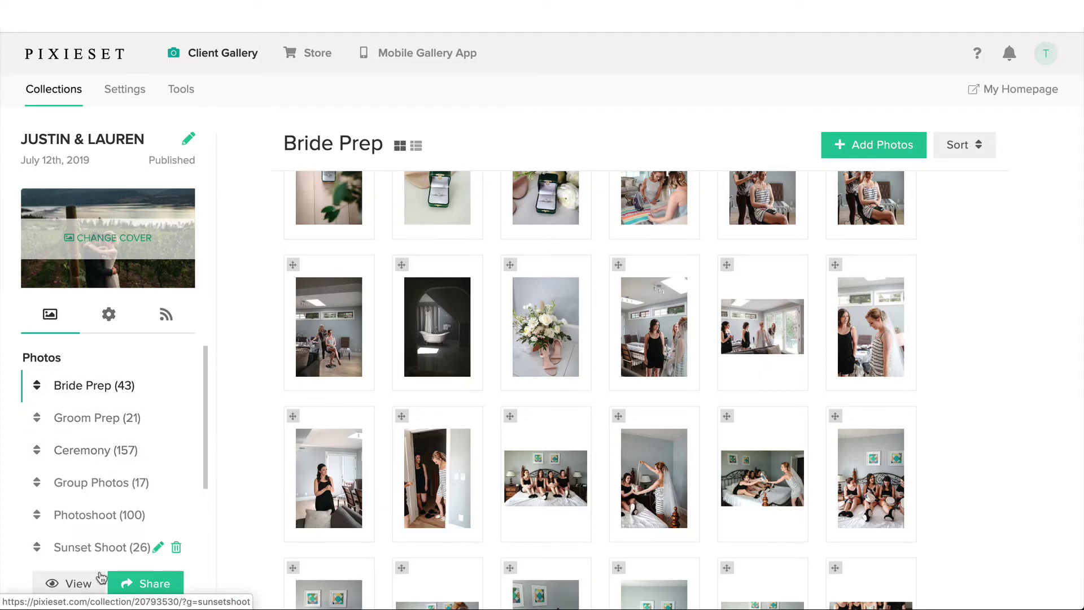
click(71, 583)
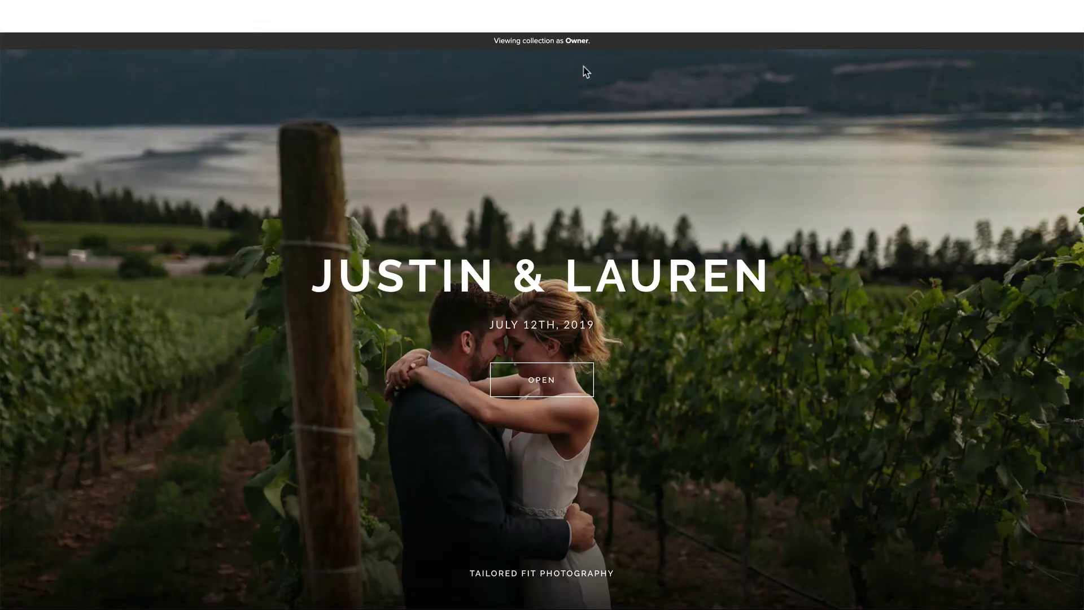
- Browse the Groom Prep, Ceremony and Group Photos sets, loading more photos, up to Photoshoot
scroll(657, 407, down, 10)
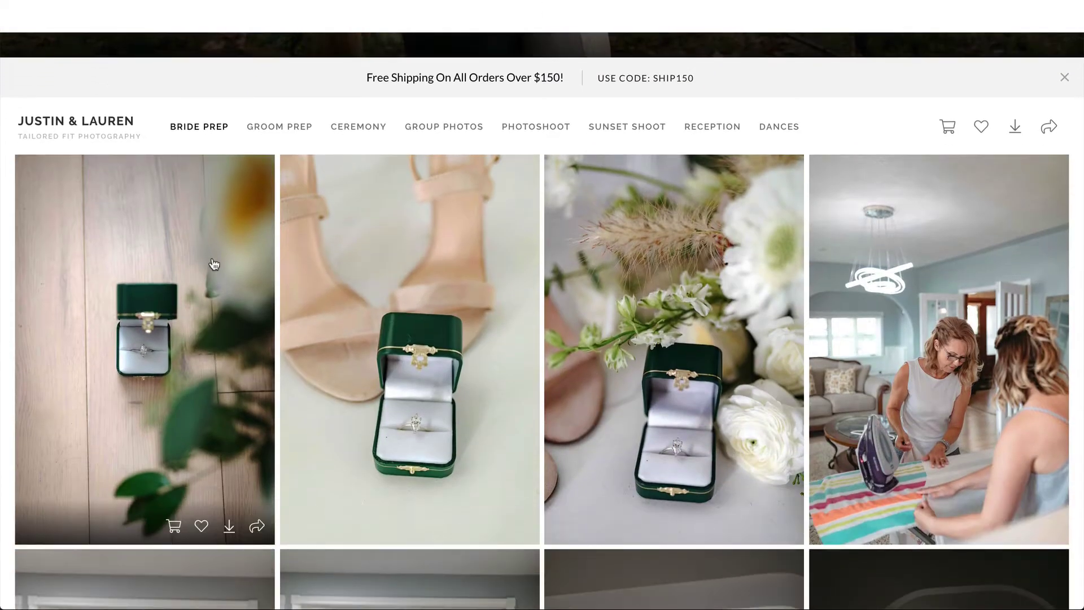
scroll(211, 265, down, 1)
click(279, 105)
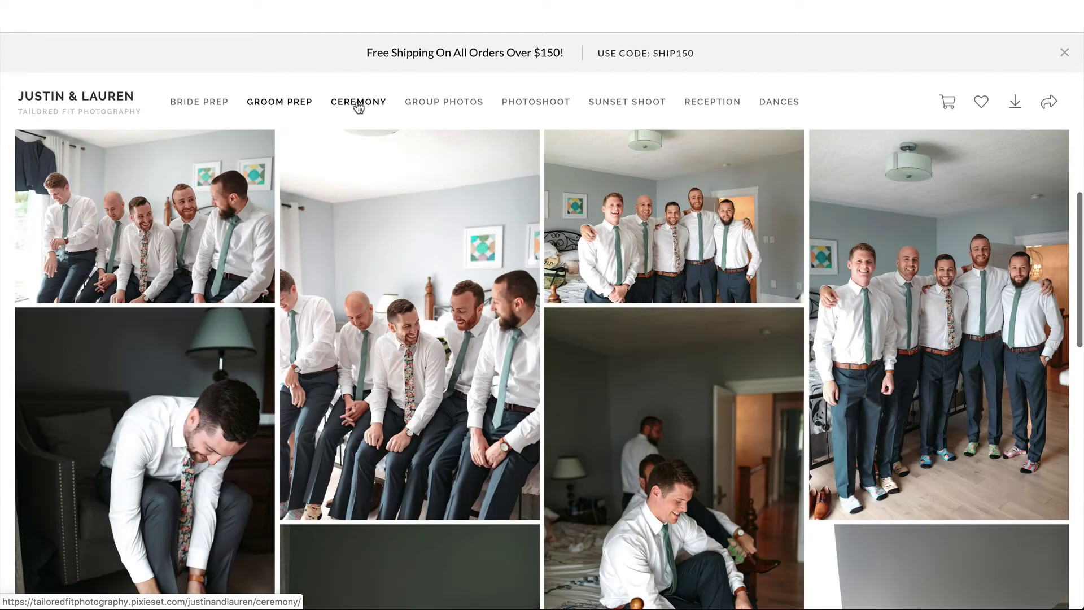
click(358, 106)
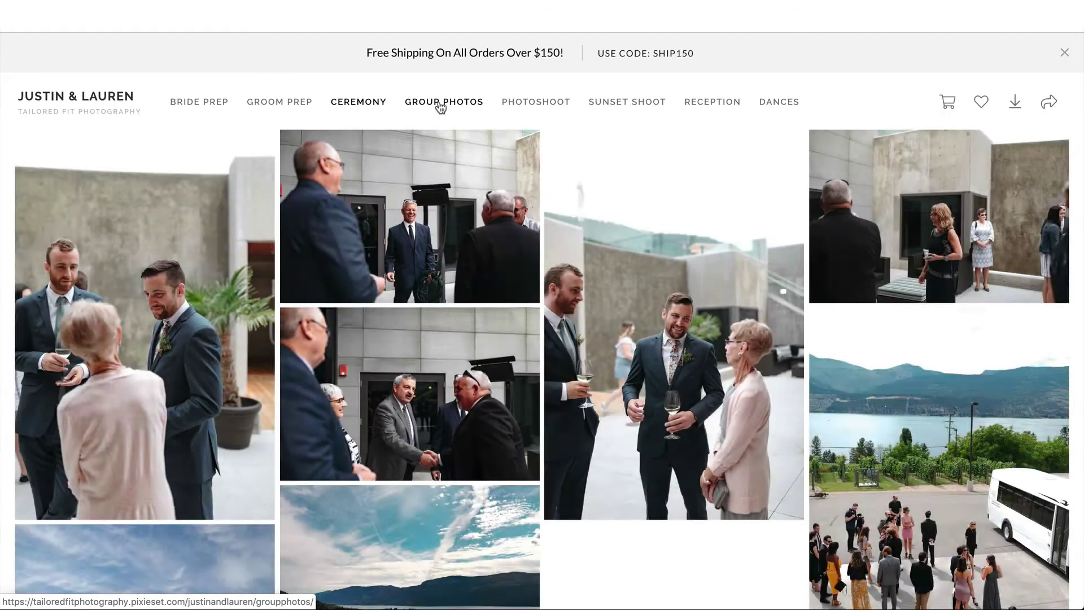
click(440, 106)
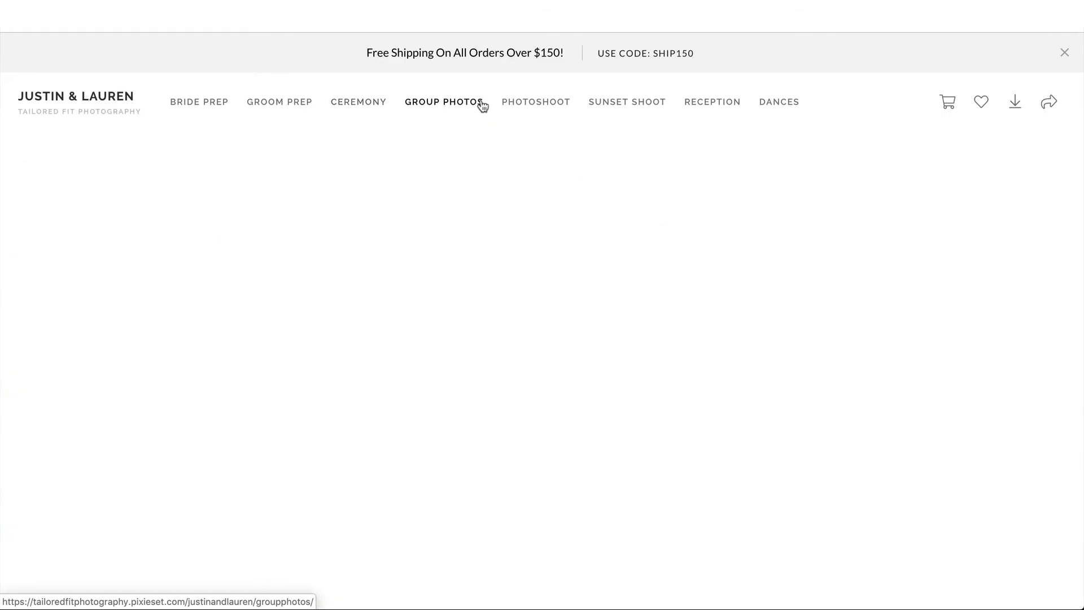
scroll(497, 395, down, 15)
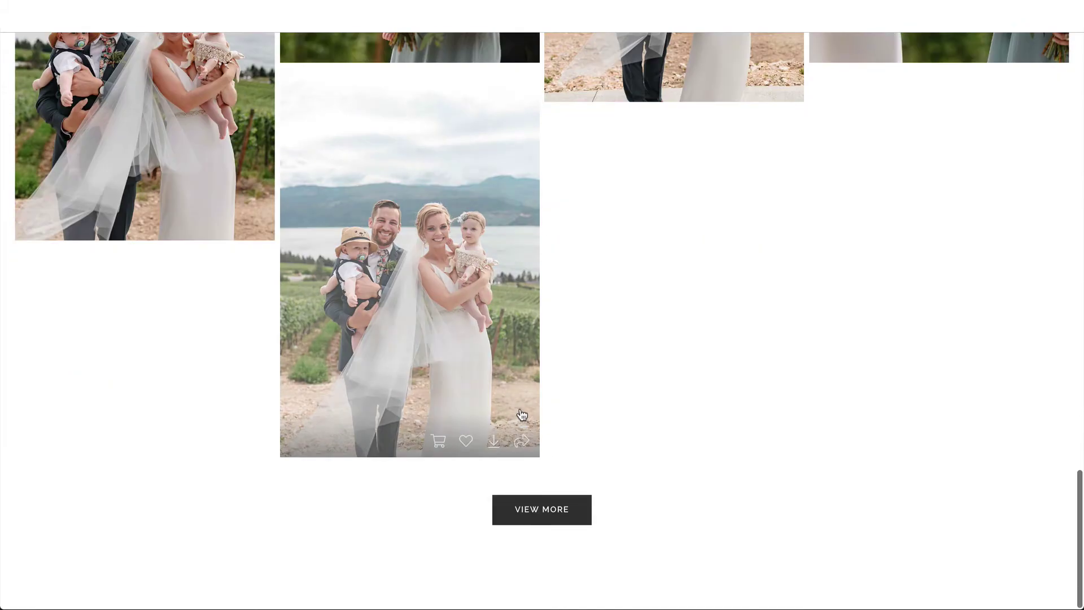
click(556, 515)
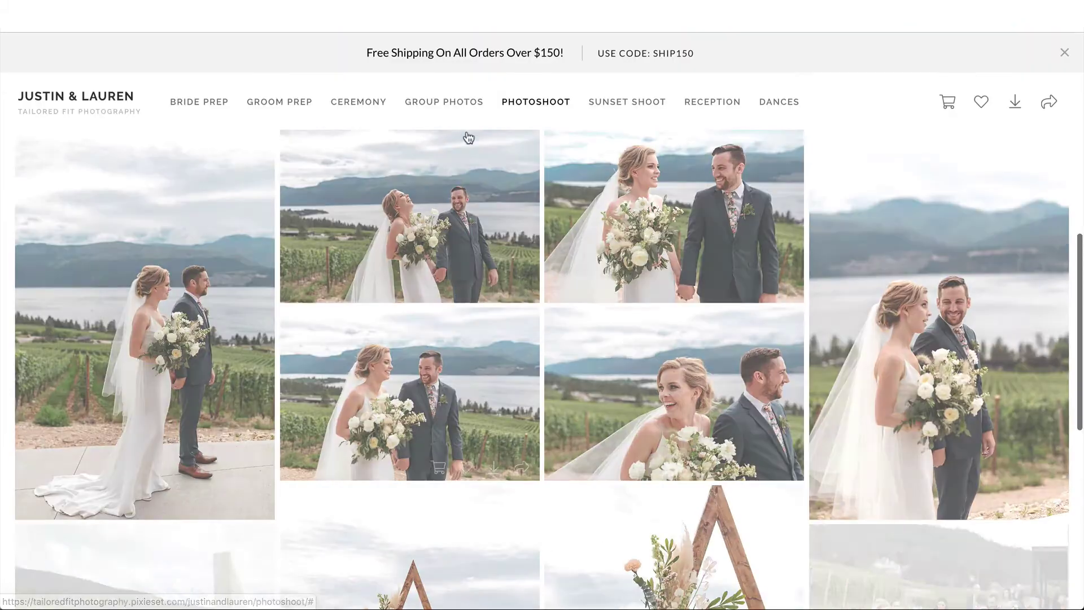
scroll(761, 301, down, 20)
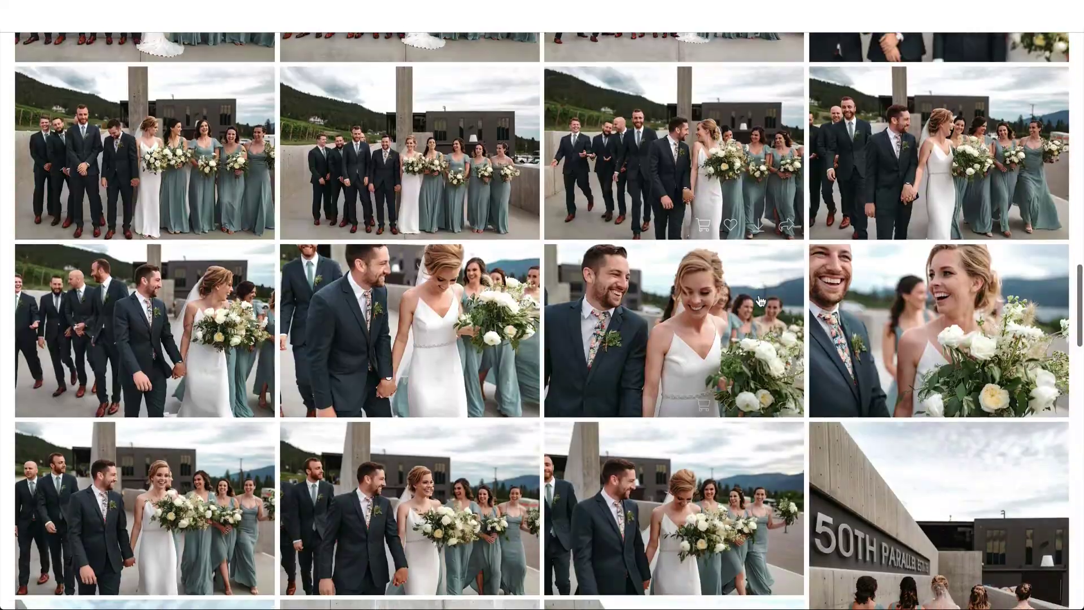
scroll(761, 301, up, 20)
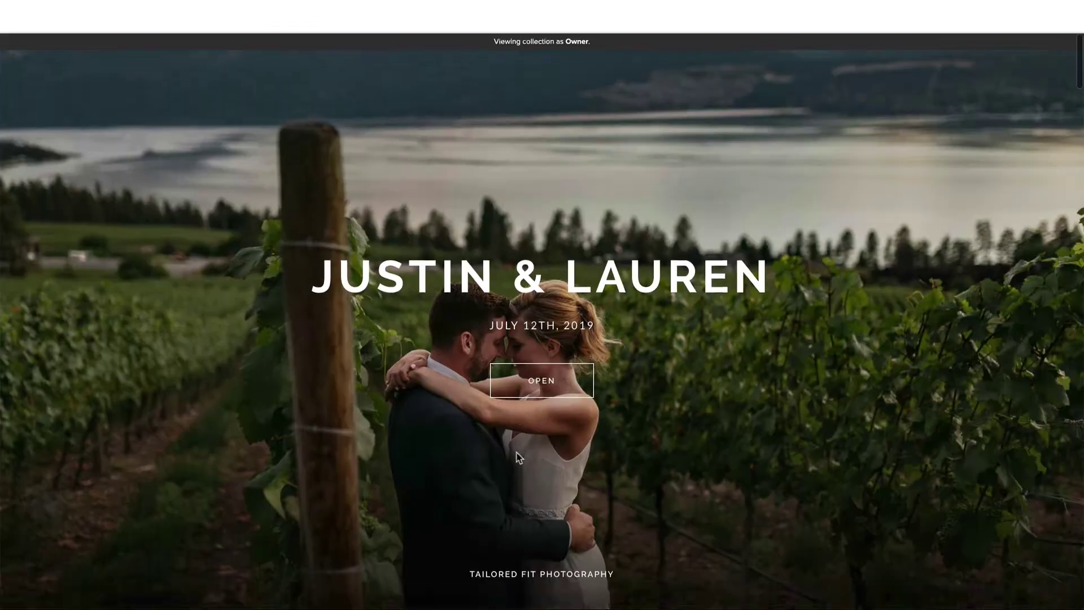
scroll(518, 459, down, 10)
mouse_move(432, 161)
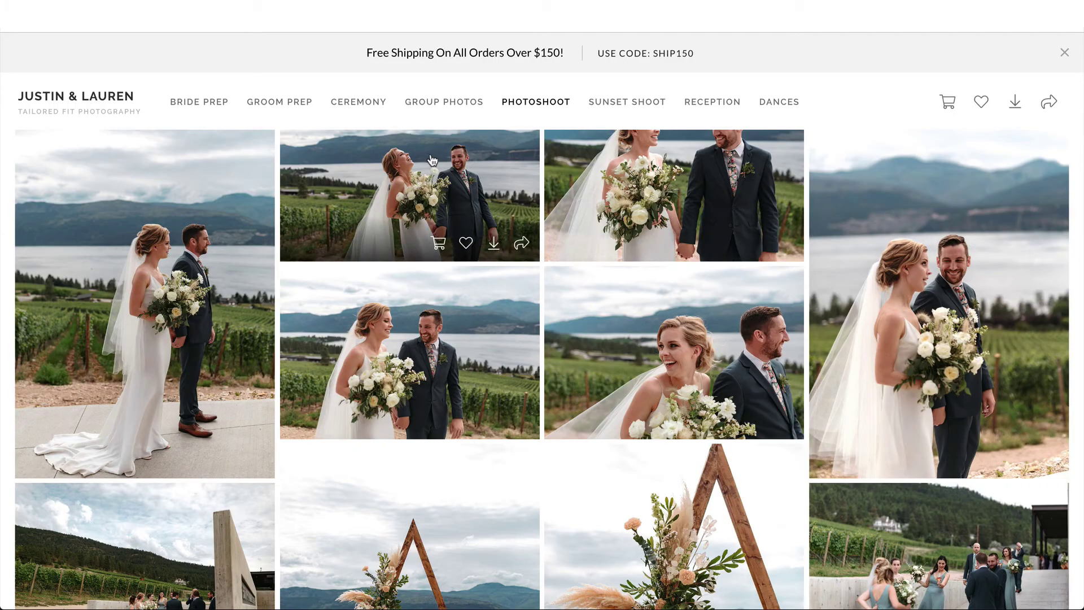
- Try adding a photo to favorites, then dismiss the favorites sign-in prompt
click(467, 242)
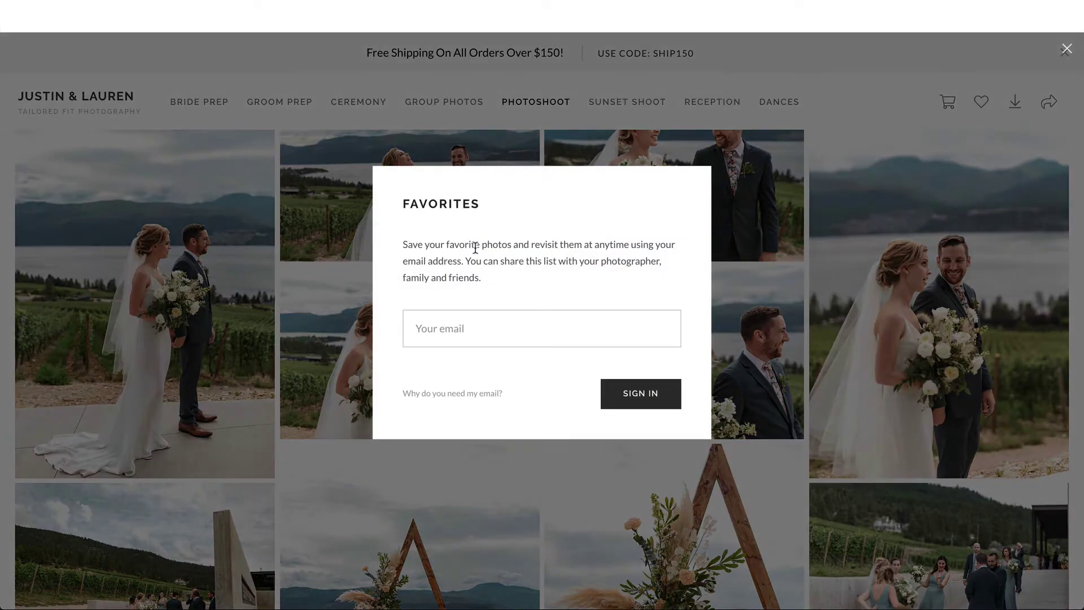
click(455, 335)
click(778, 239)
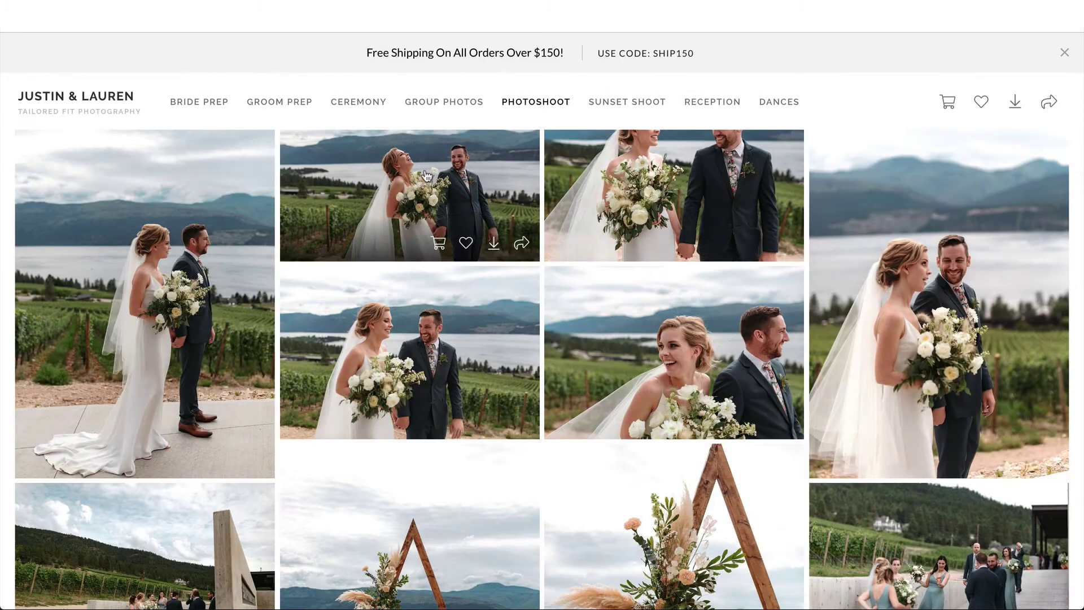
- Scroll the Photoshoot gallery back up to the cover image and down again
mouse_move(909, 361)
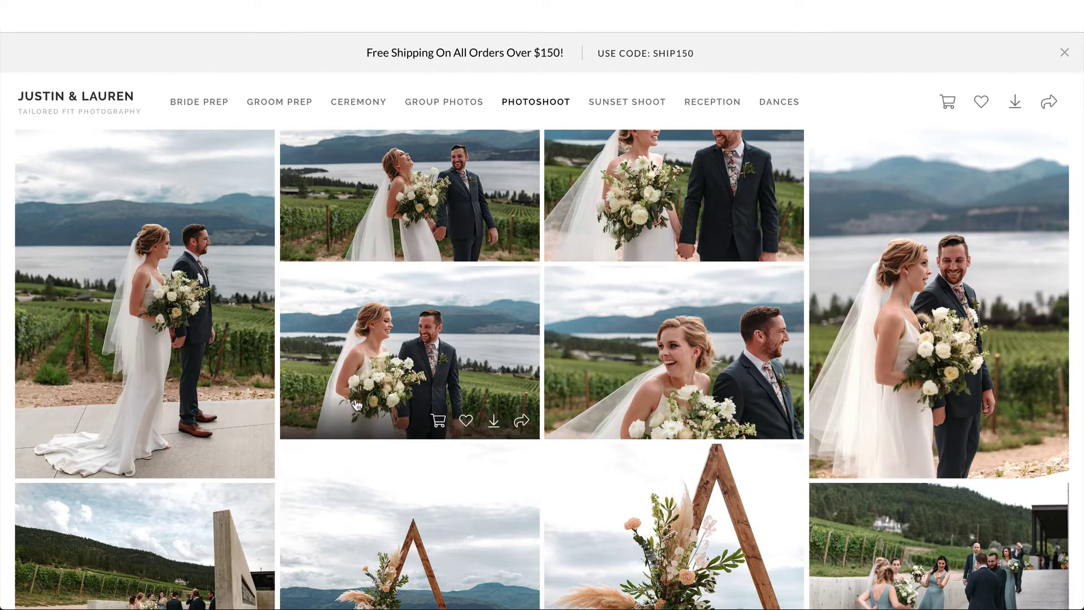
scroll(357, 400, up, 1)
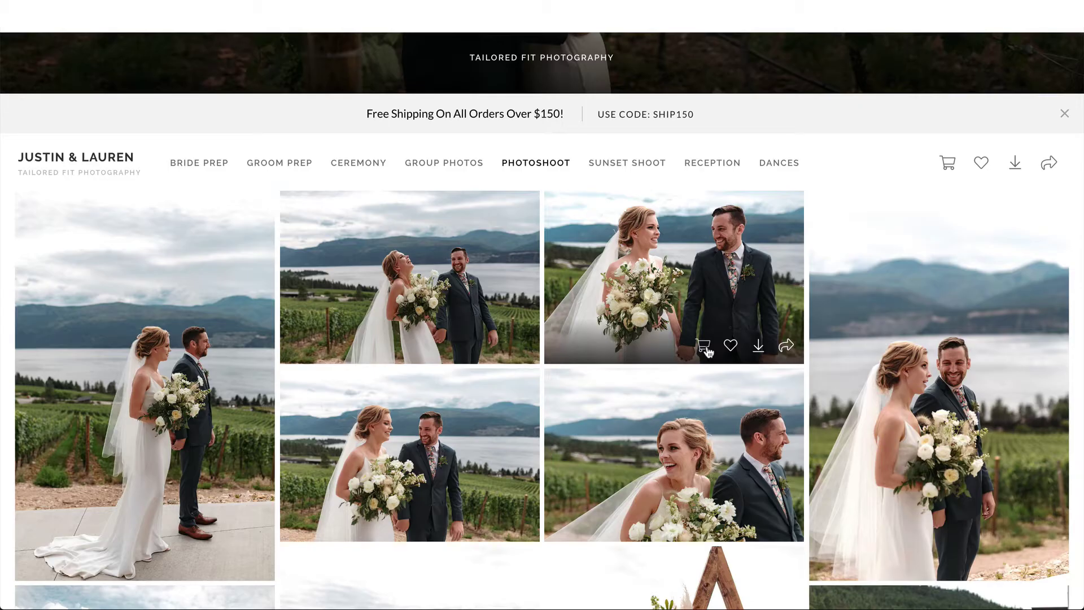
scroll(574, 280, up, 3)
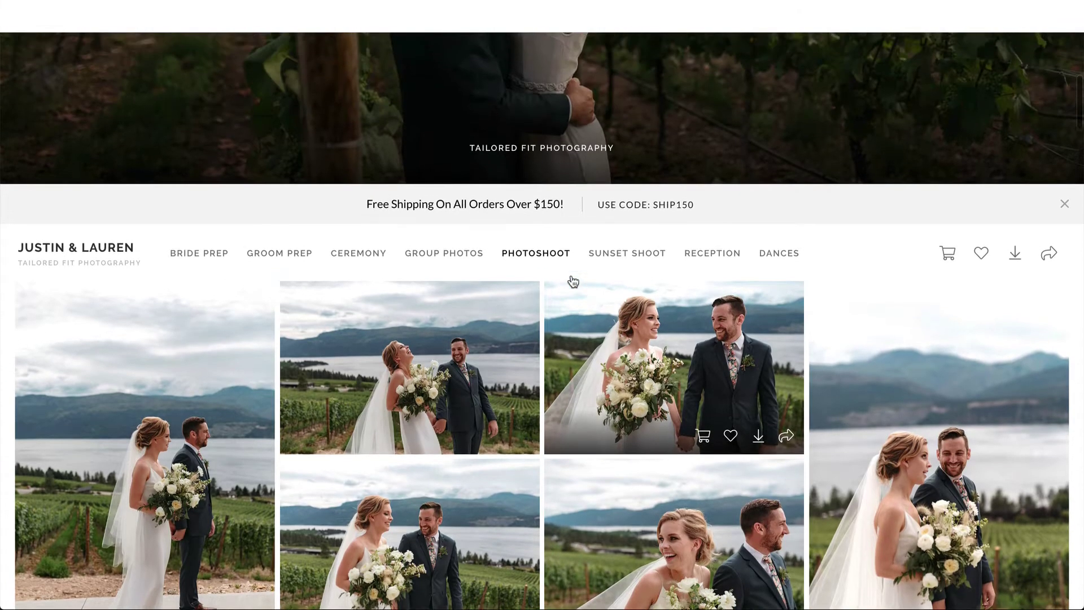
mouse_move(647, 449)
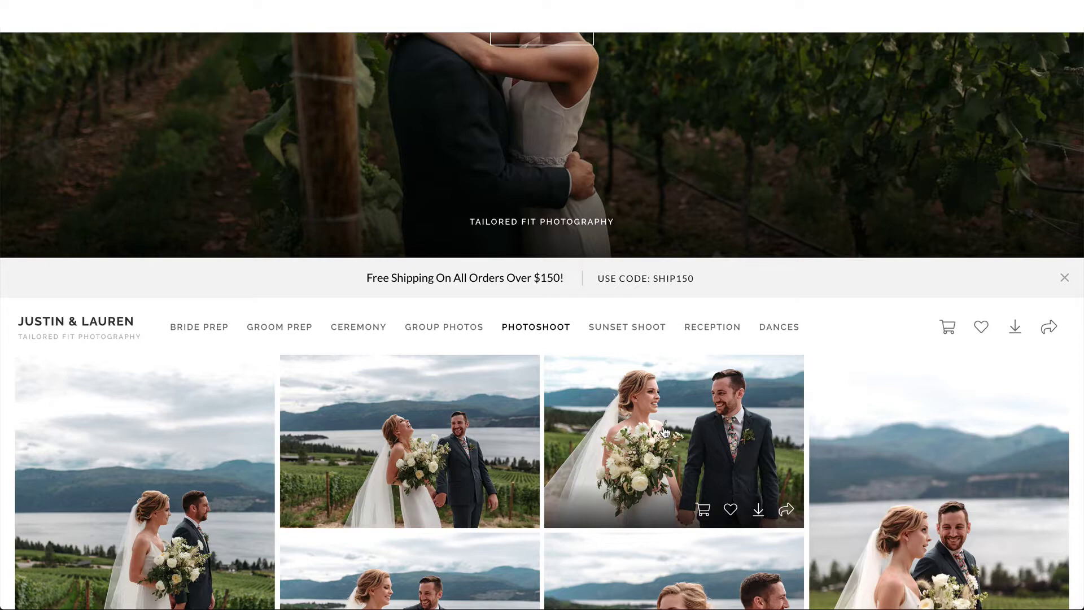
scroll(665, 433, down, 2)
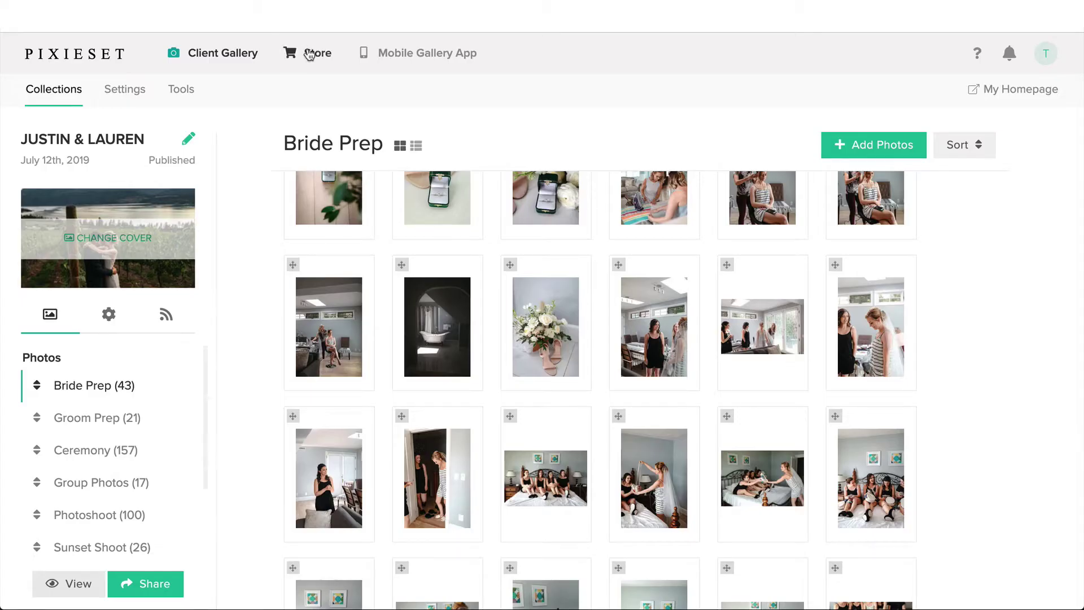
- Open the WHCC Lab-Fulfill price sheet under Store > Price Sheets and close it unsaved
click(312, 54)
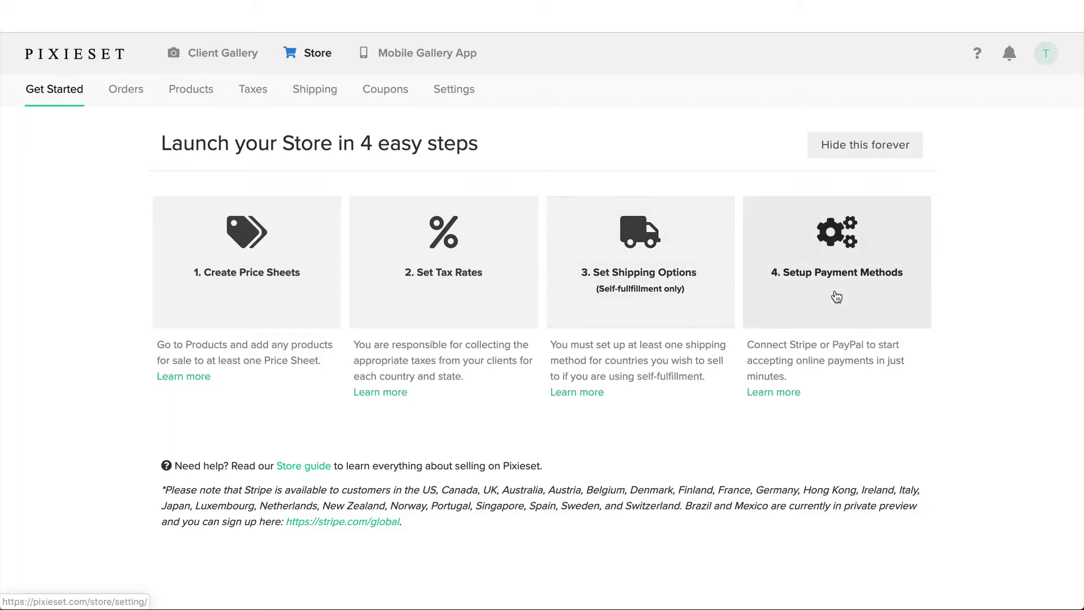
click(256, 247)
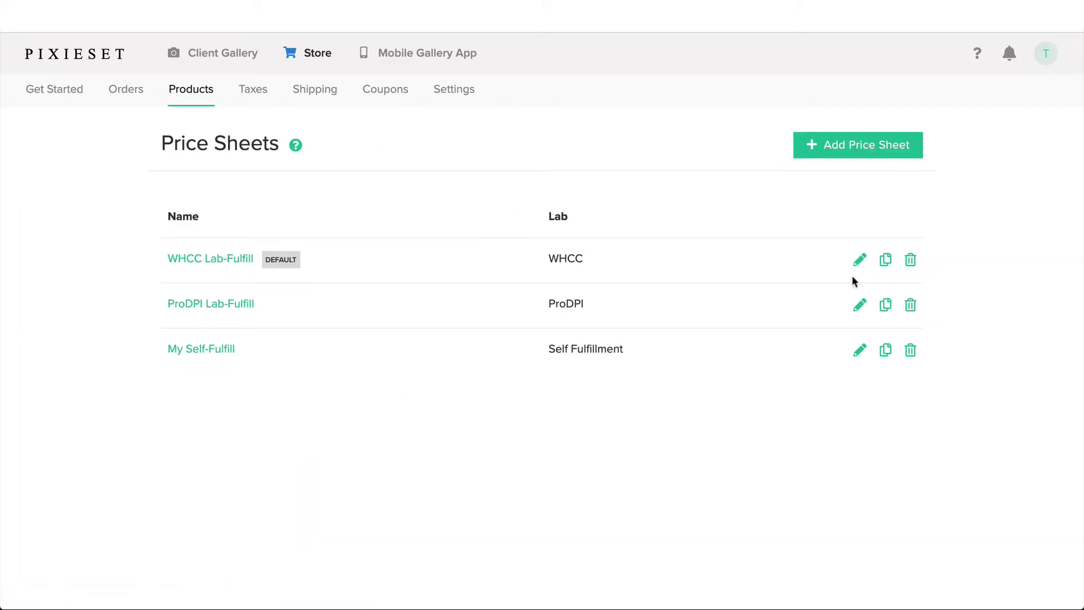
click(860, 259)
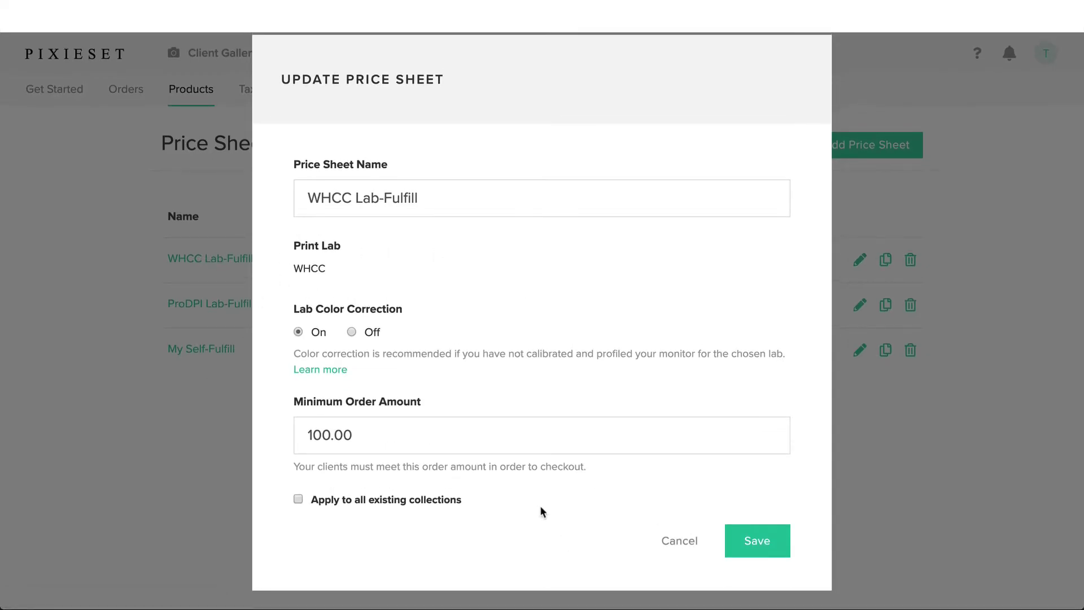
click(672, 542)
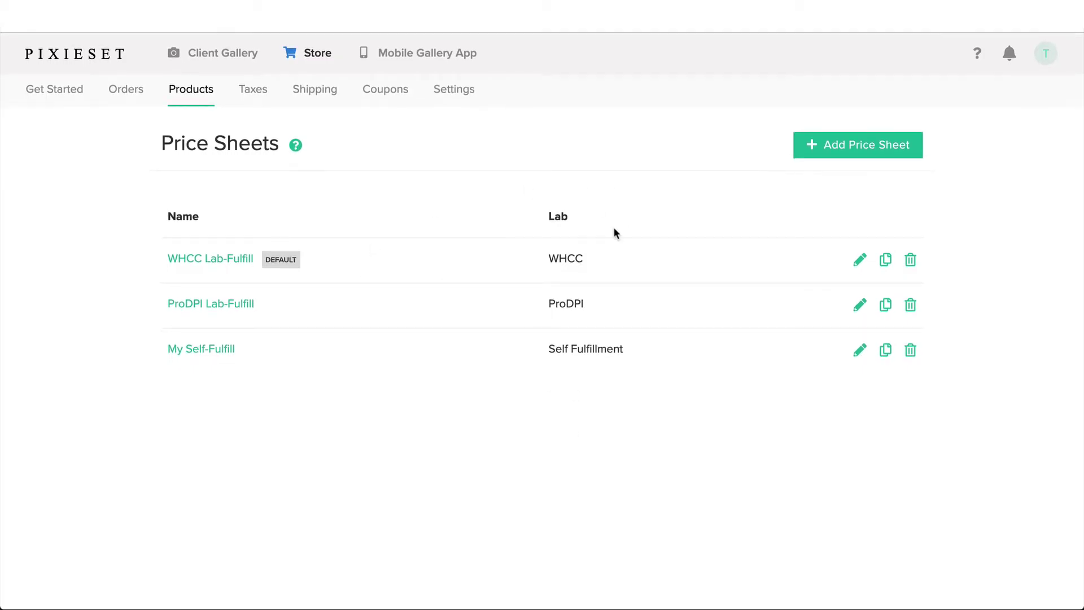
triple_click(461, 246)
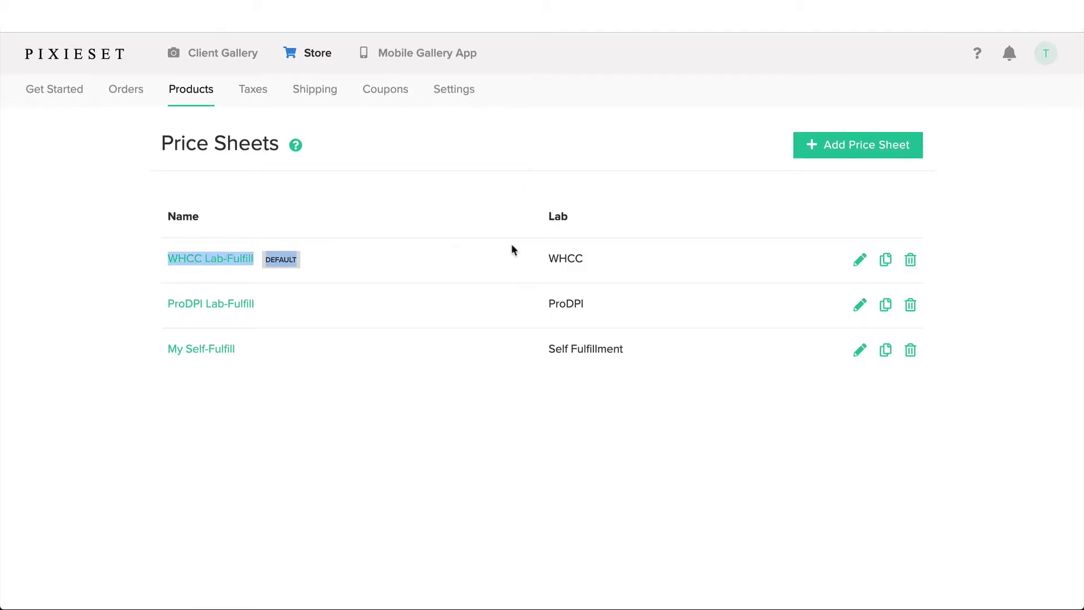
- View the store's tax settings, Tax Report, Tax Rates and Shipping pages
click(256, 96)
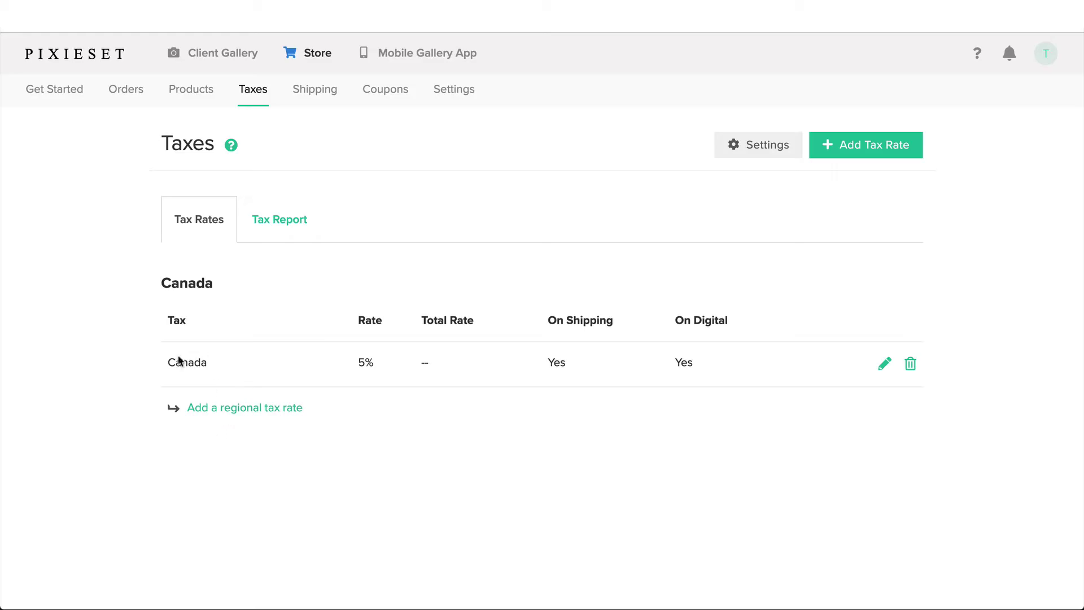
click(296, 218)
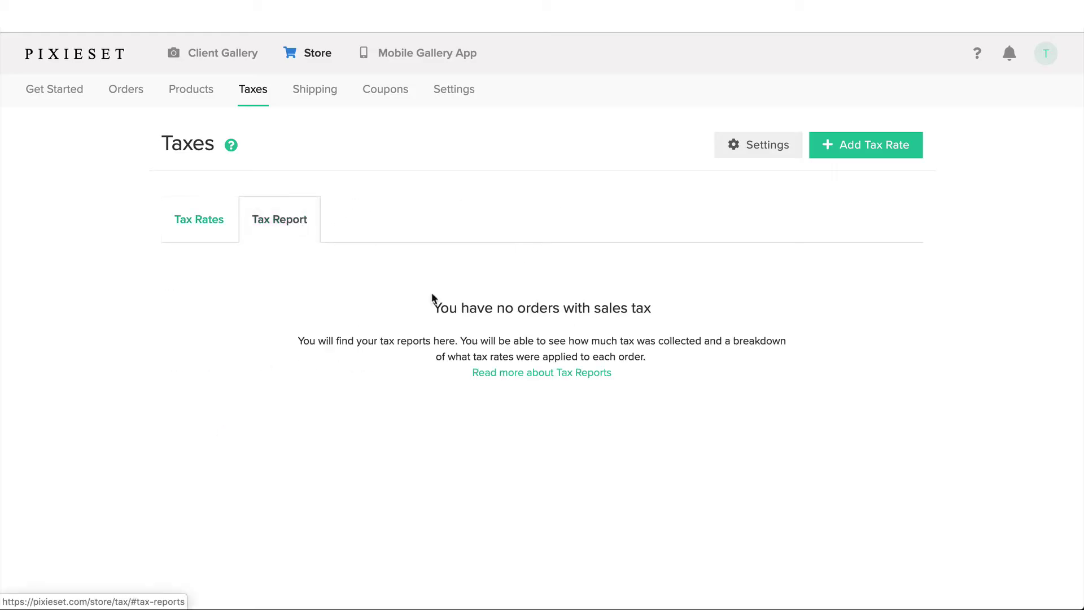
click(196, 233)
click(314, 89)
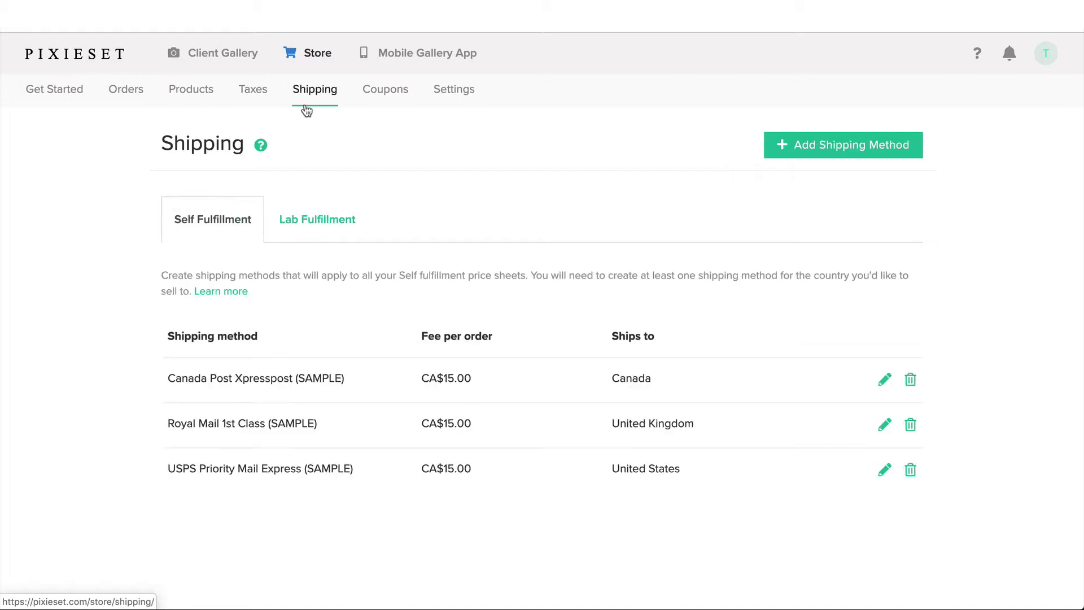
- Review the Coupons page with its free-shipping coupon, checkout Settings, and Gift Cards
click(409, 90)
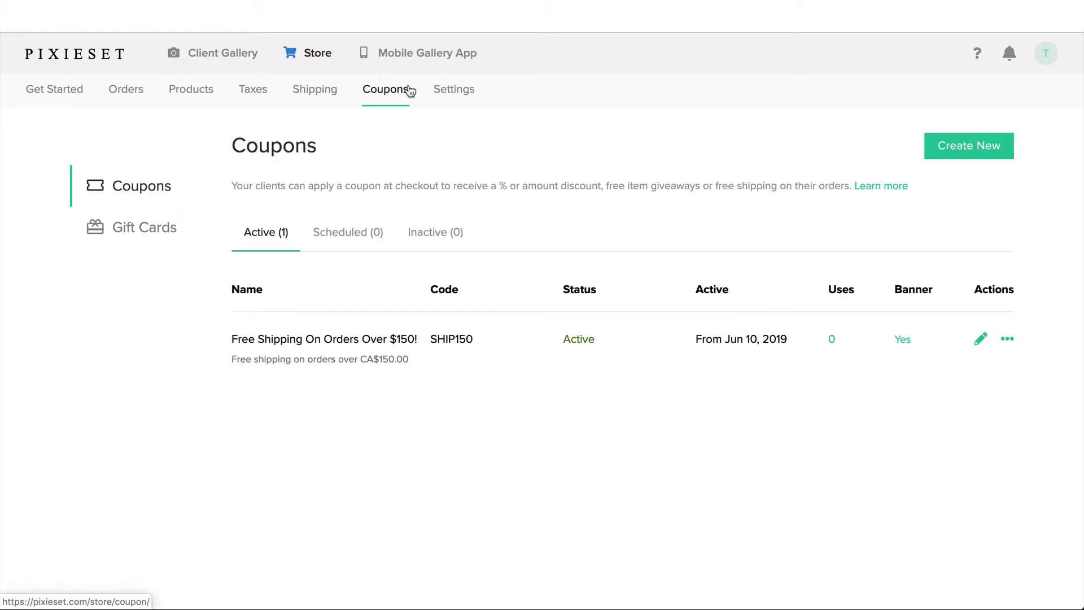
click(460, 92)
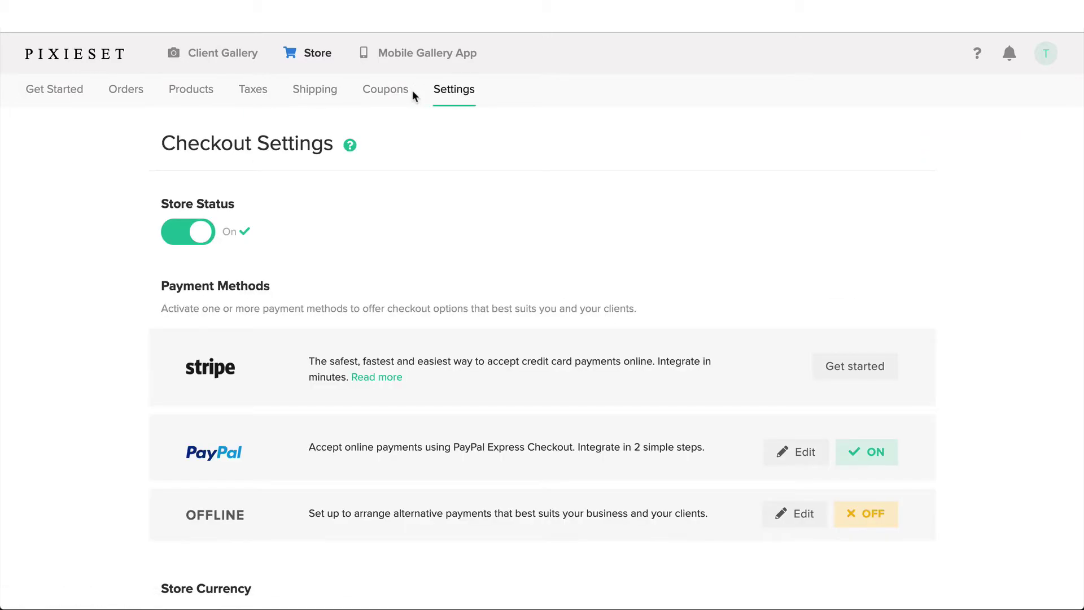
click(397, 96)
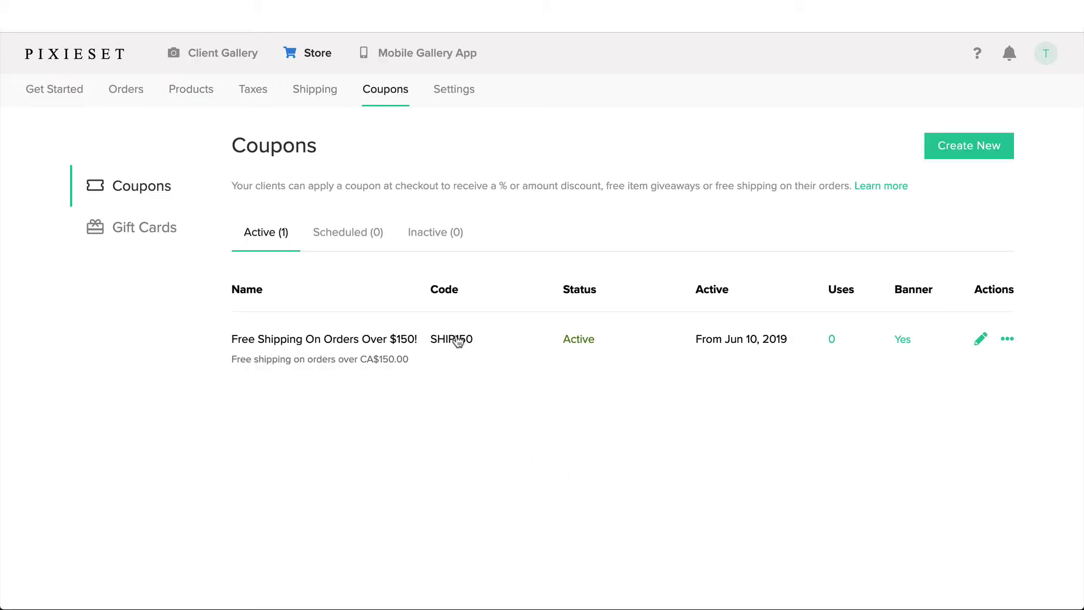
mouse_move(424, 342)
mouse_down()
mouse_move(316, 339)
mouse_move(421, 339)
mouse_up()
click(317, 338)
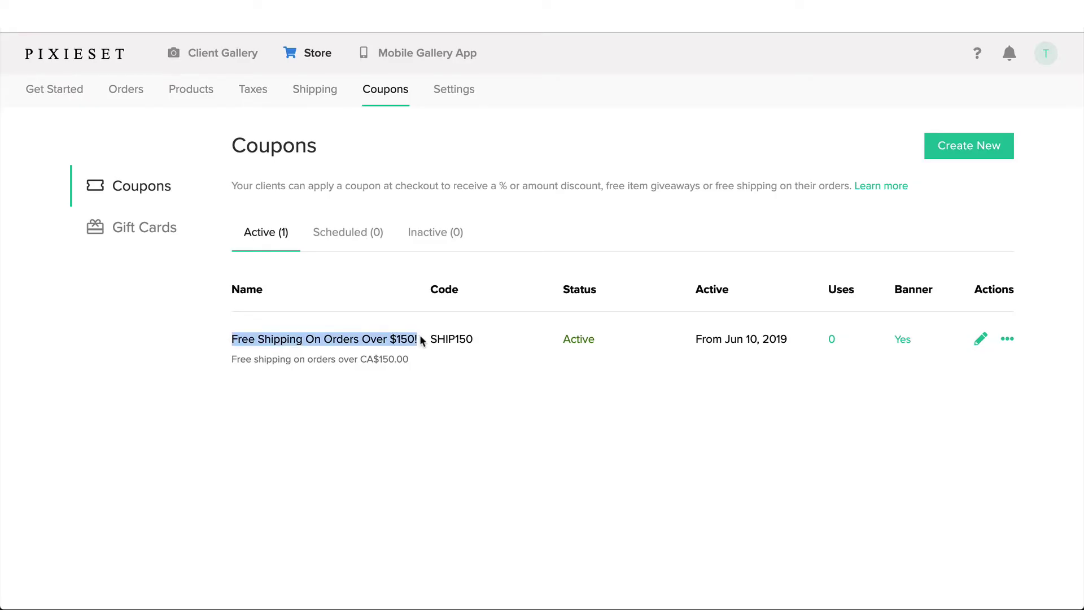
click(136, 231)
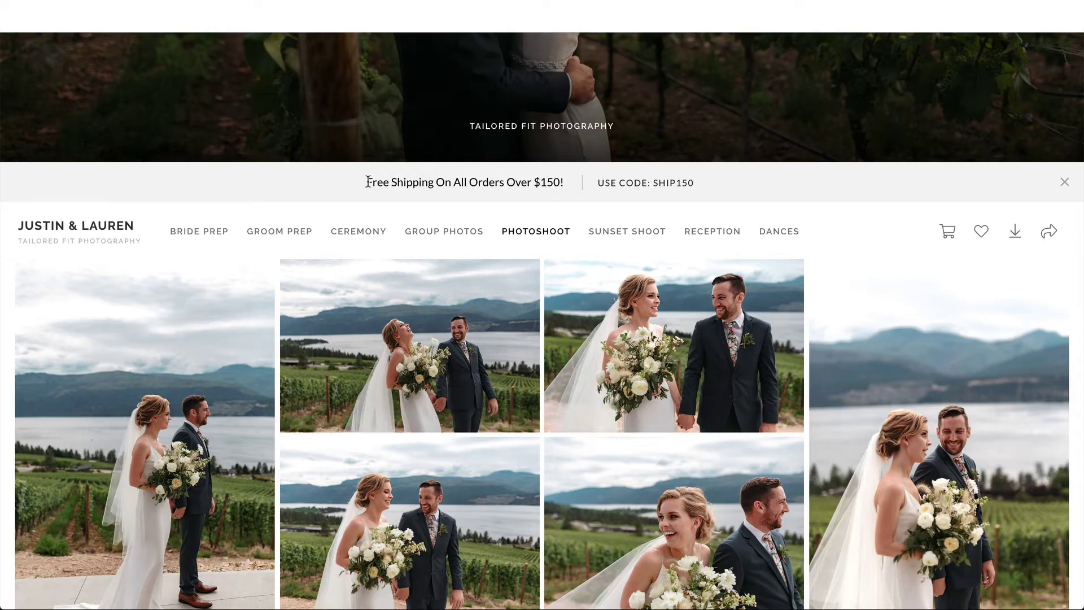
- Bring up print purchase options for a Photoshoot photo below the free-shipping banner
drag(366, 182, 766, 186)
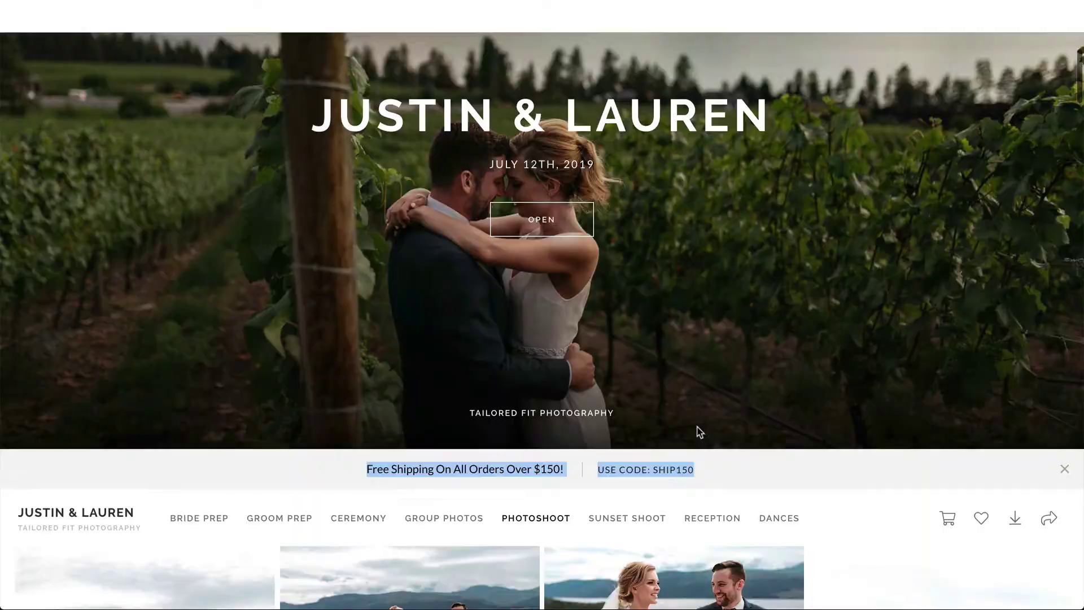
scroll(699, 432, down, 4)
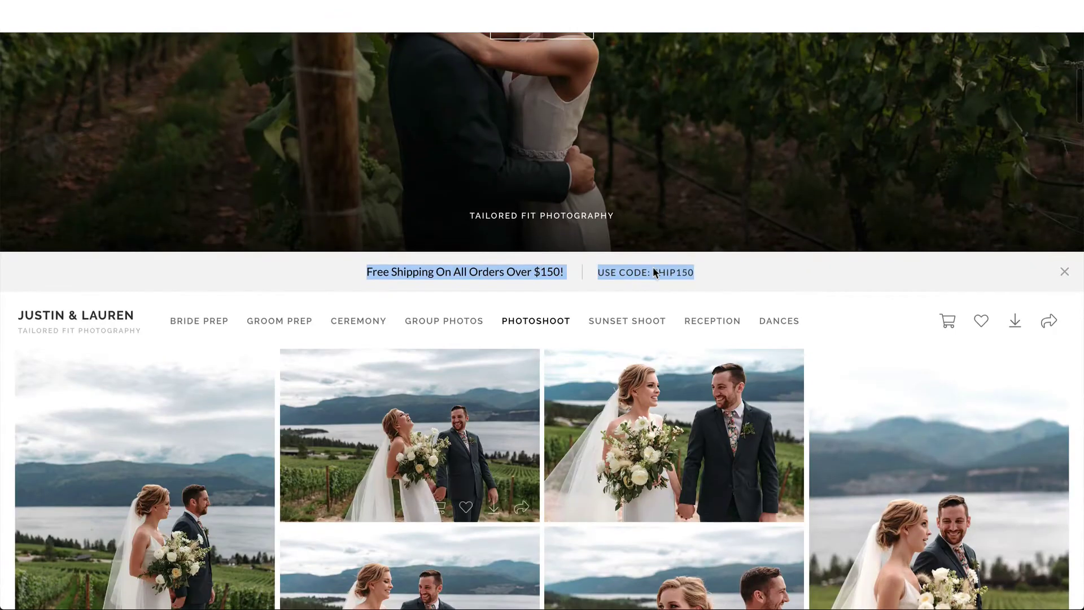
click(530, 279)
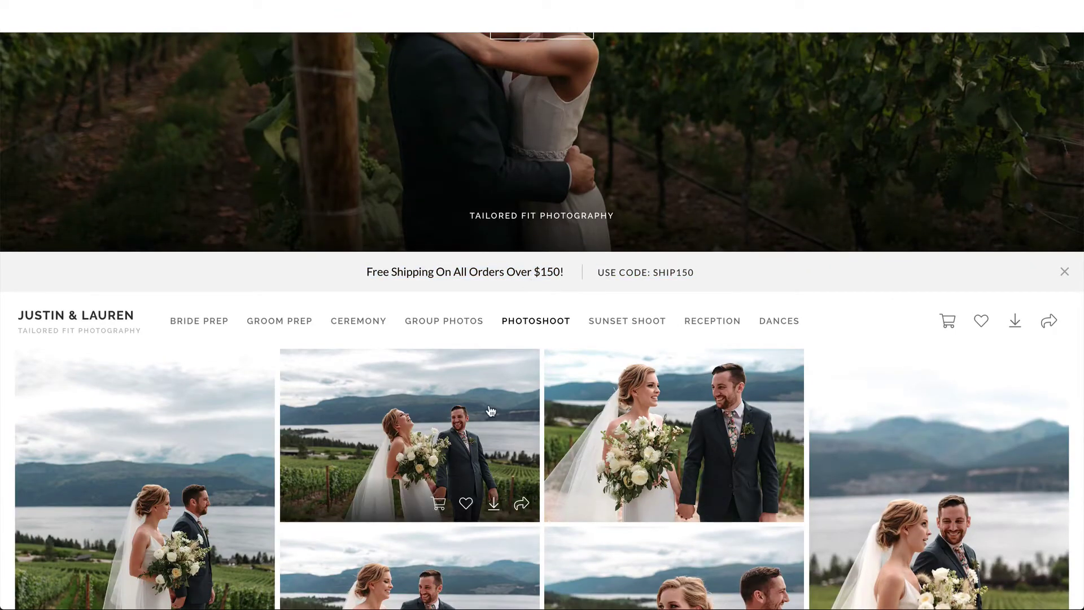
click(438, 503)
scroll(633, 404, down, 12)
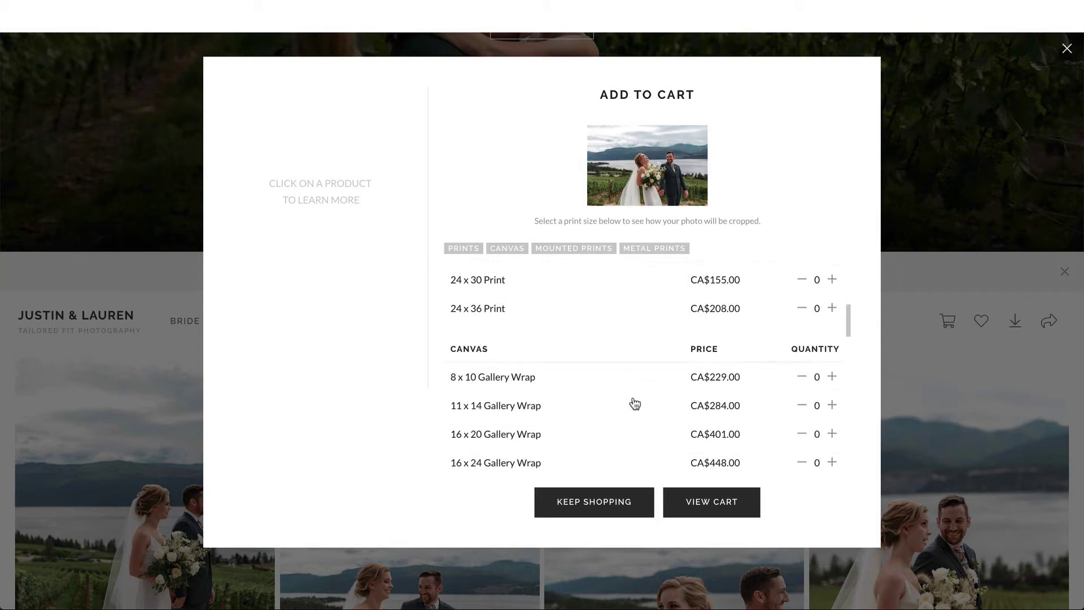
scroll(635, 403, down, 4)
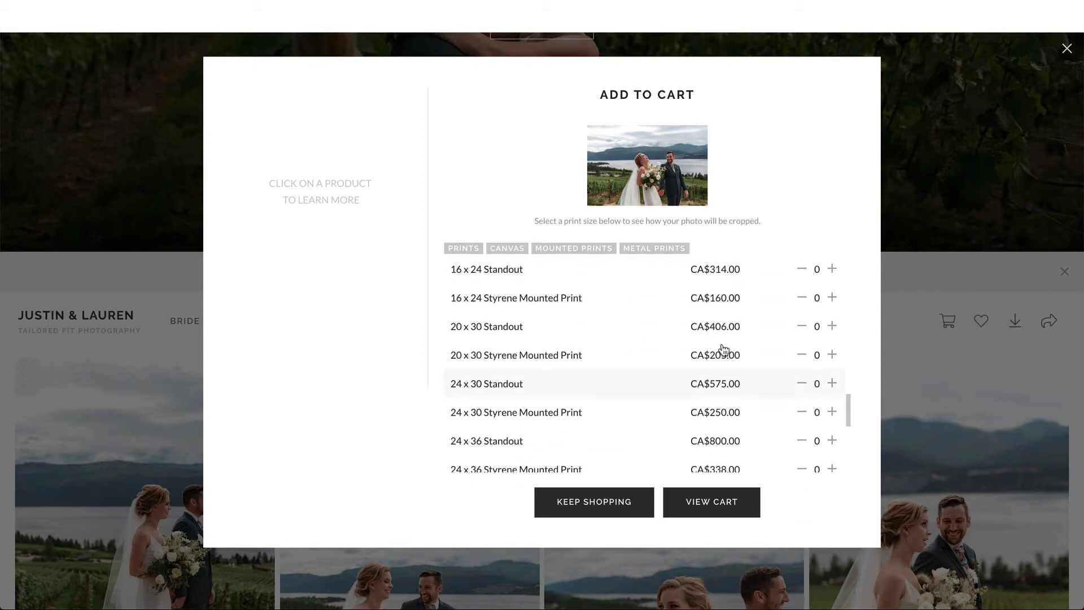
- Add 20x30 Standout, 20x30 Styrene Mounted, and 8x12, 16x24, 16x20 Metal Prints, then close
click(832, 325)
click(833, 354)
scroll(833, 358, down, 5)
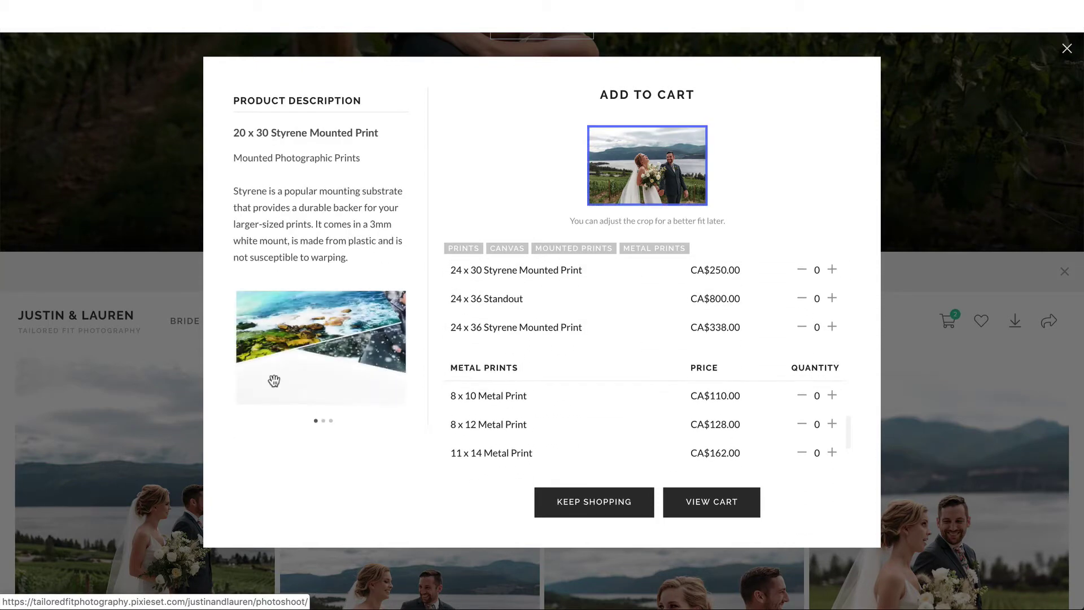
click(831, 423)
scroll(830, 421, down, 2)
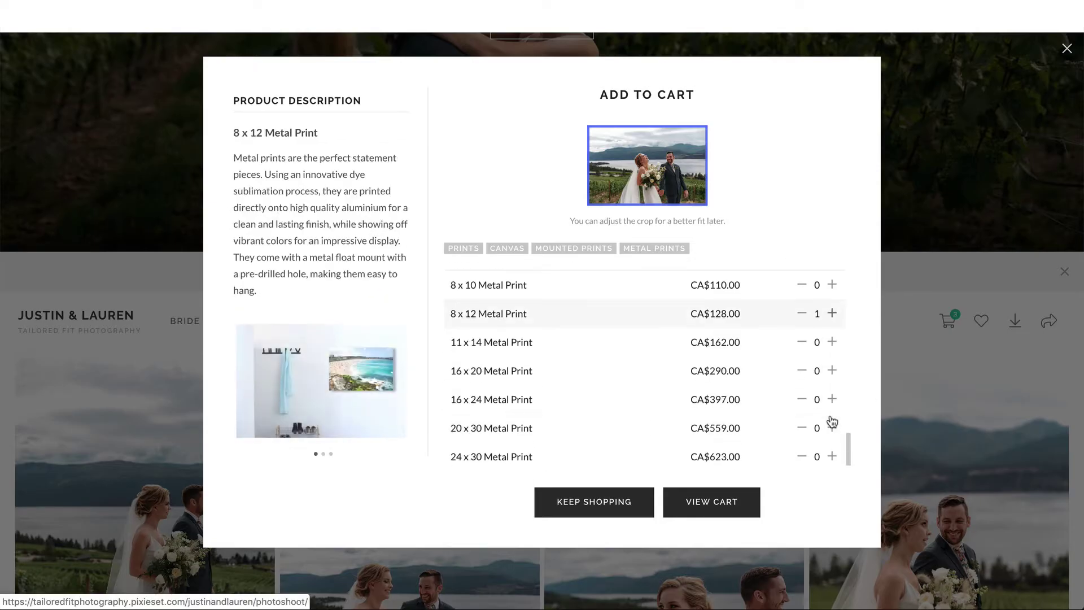
click(829, 402)
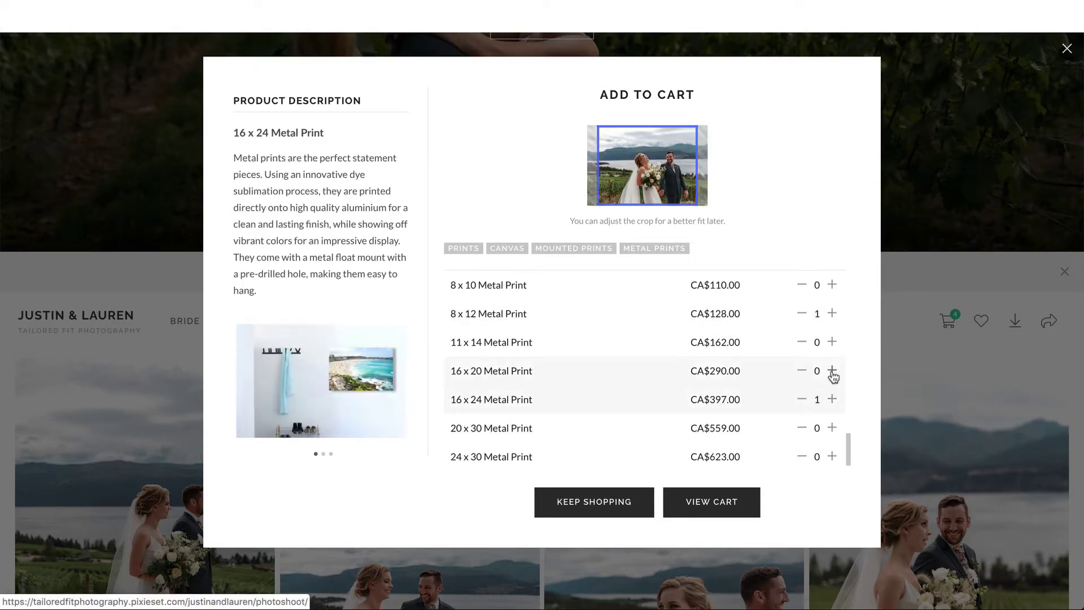
click(832, 373)
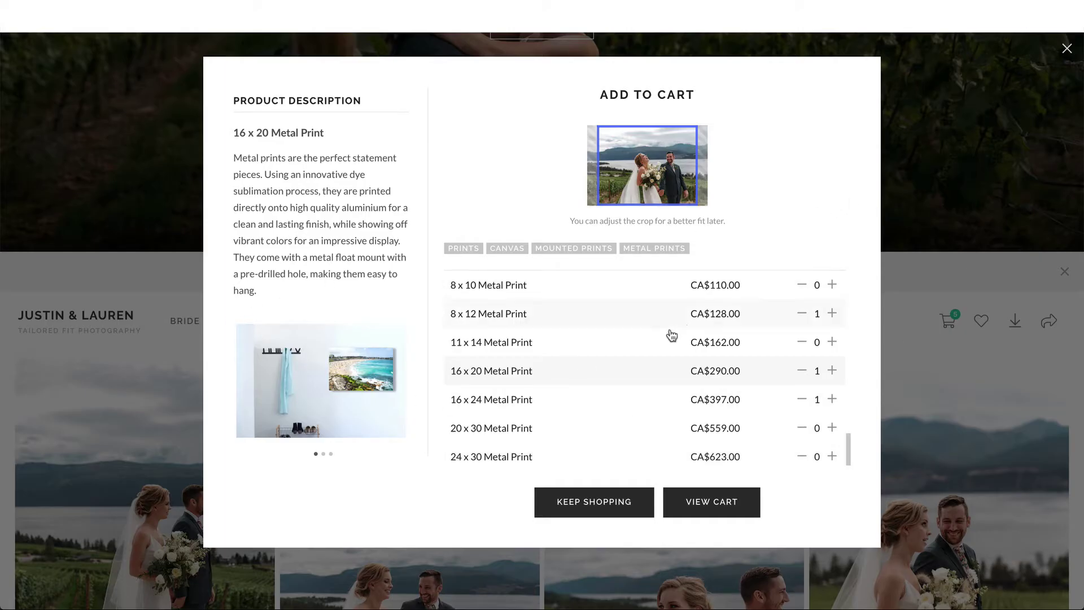
scroll(669, 335, up, 10)
scroll(743, 431, down, 10)
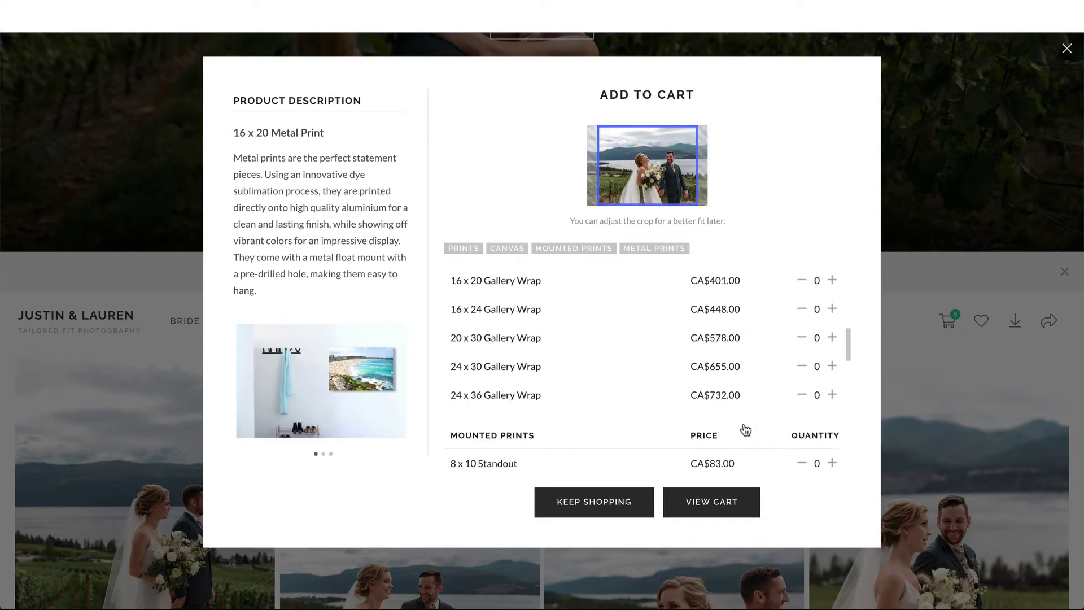
click(961, 179)
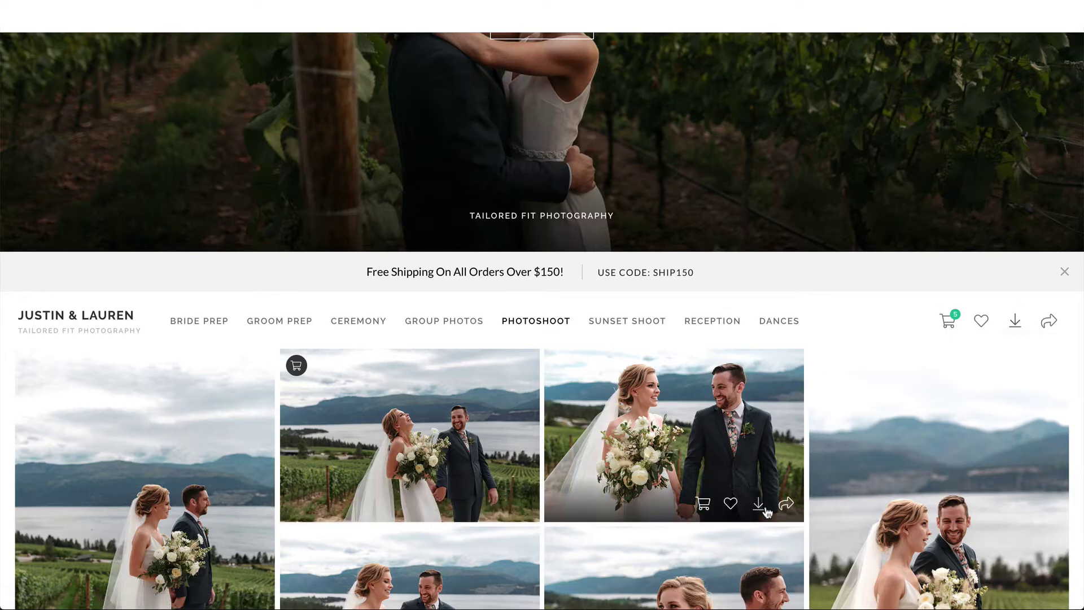
- Download the third Photoshoot photo by signing in with an email address
click(758, 504)
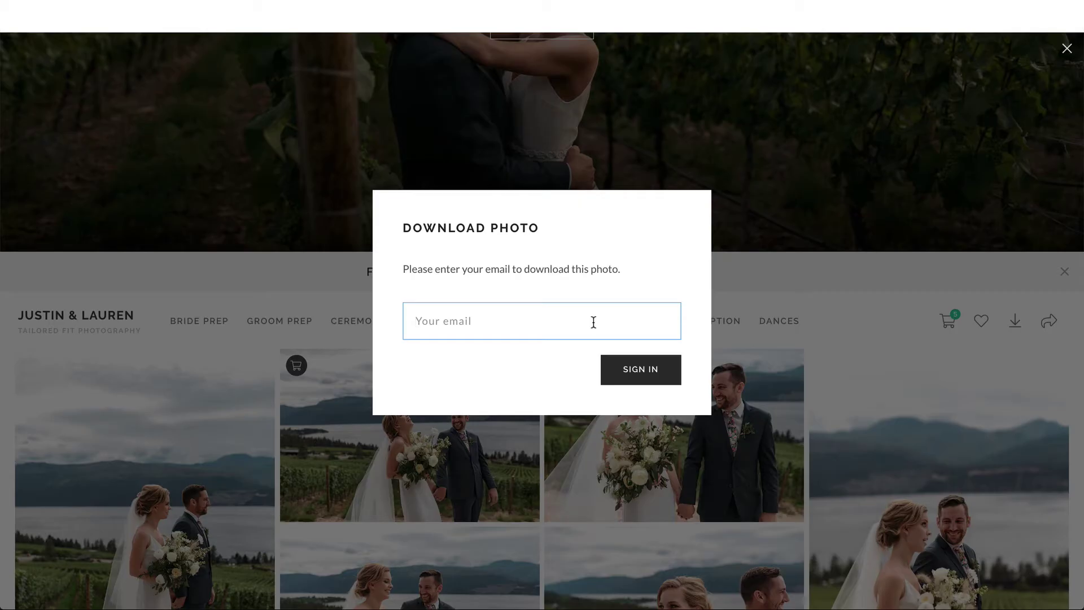
click(668, 368)
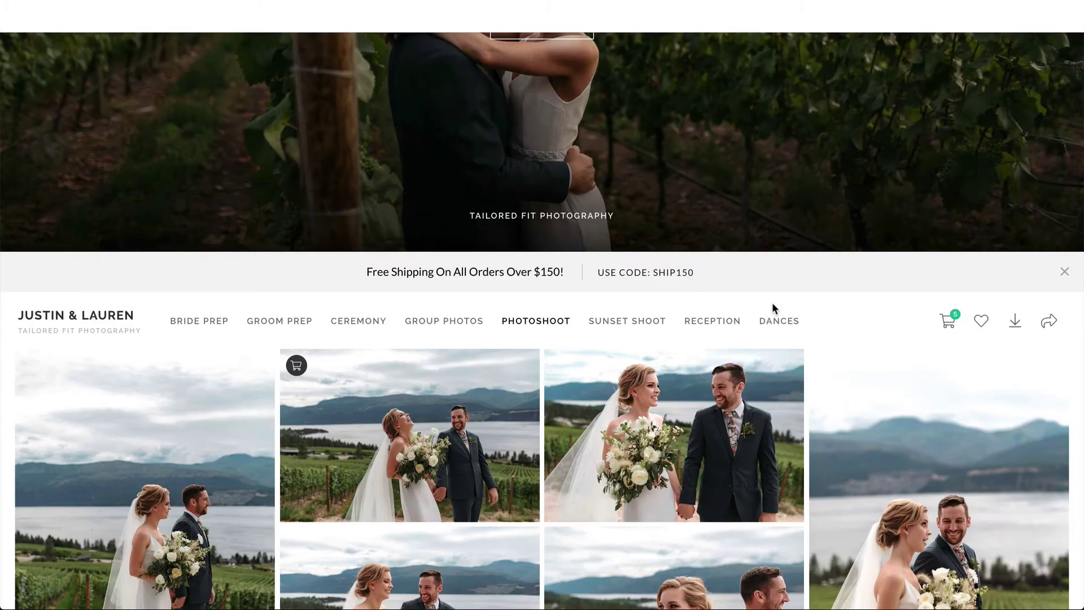
mouse_move(676, 421)
- View the third Photoshoot photo full-size, then leave the viewer
click(686, 350)
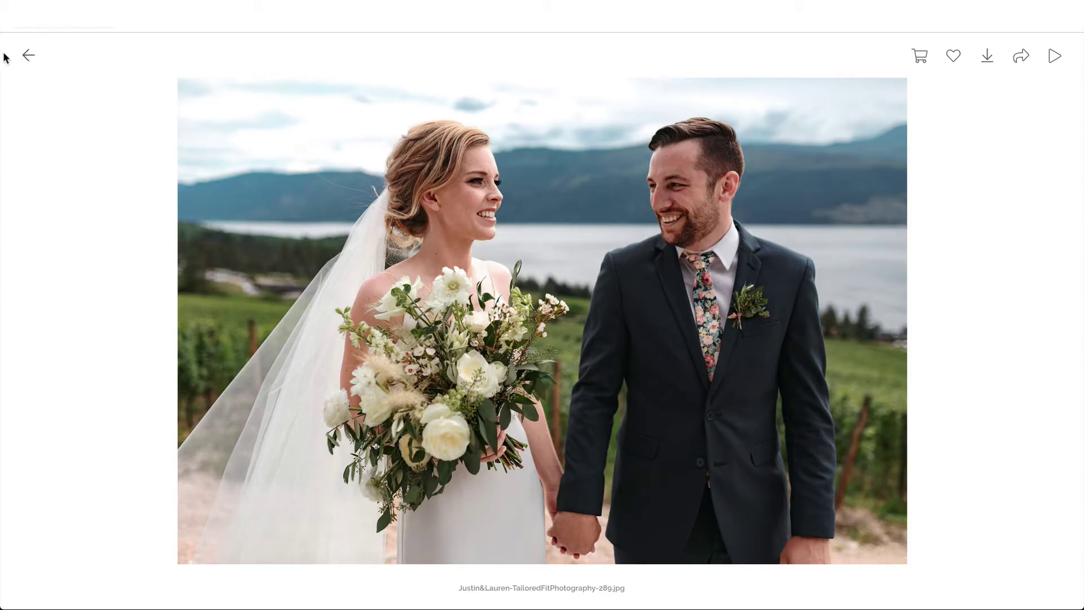
click(28, 55)
scroll(605, 292, down, 4)
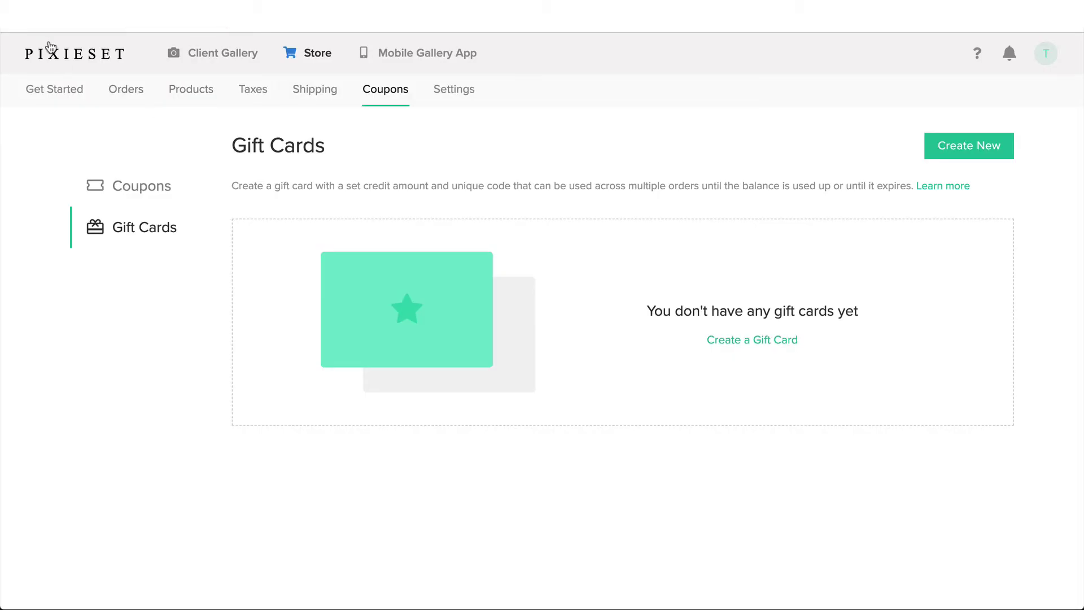
- Open Client Gallery settings and look through the Preferences, Logos & Branding and Analytics sections
click(175, 55)
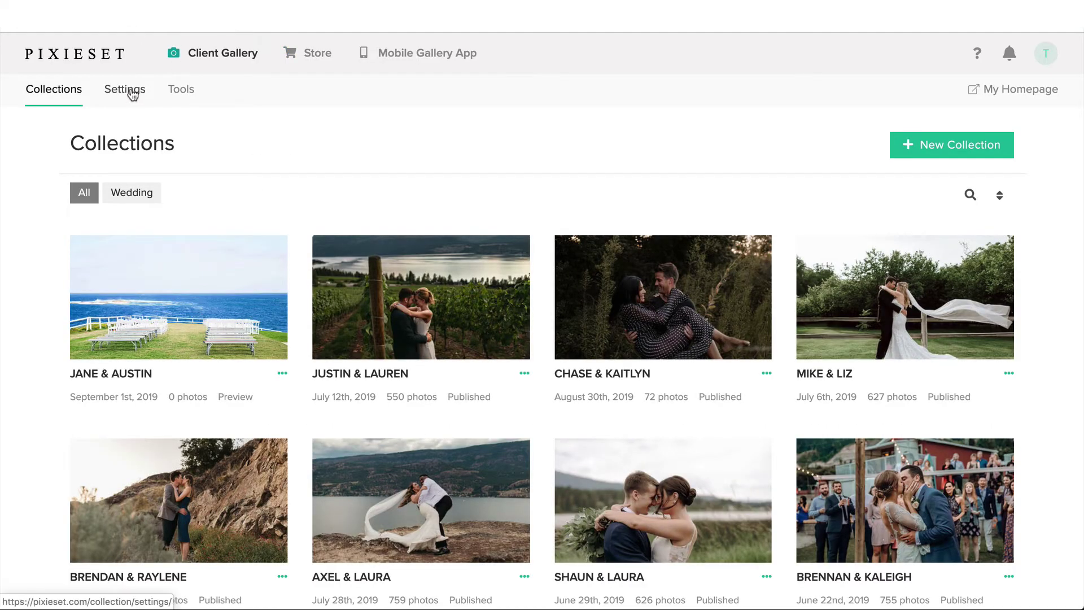
click(126, 90)
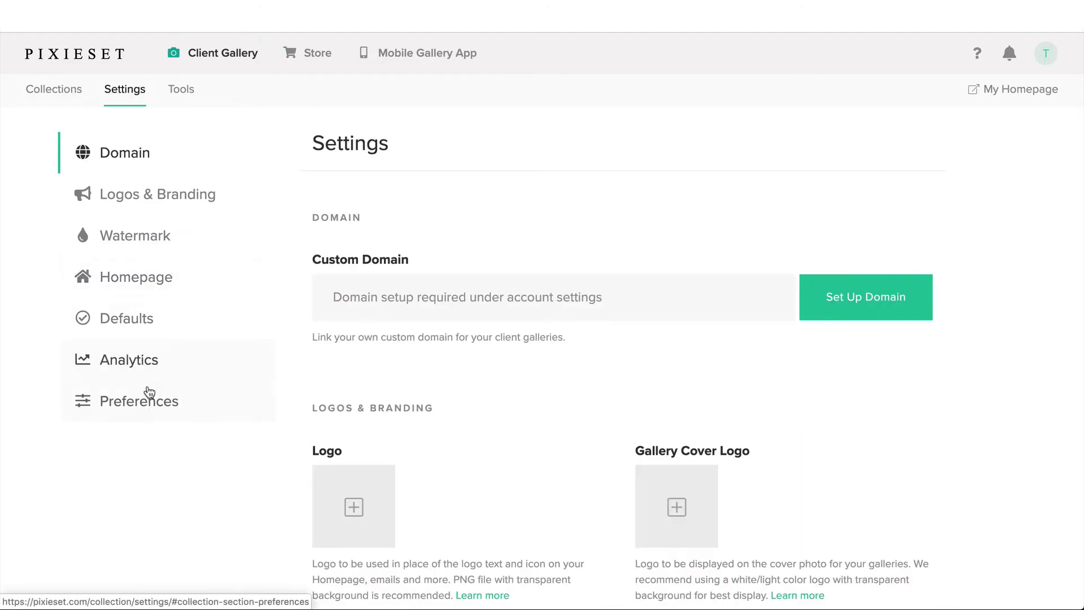
click(141, 401)
click(140, 192)
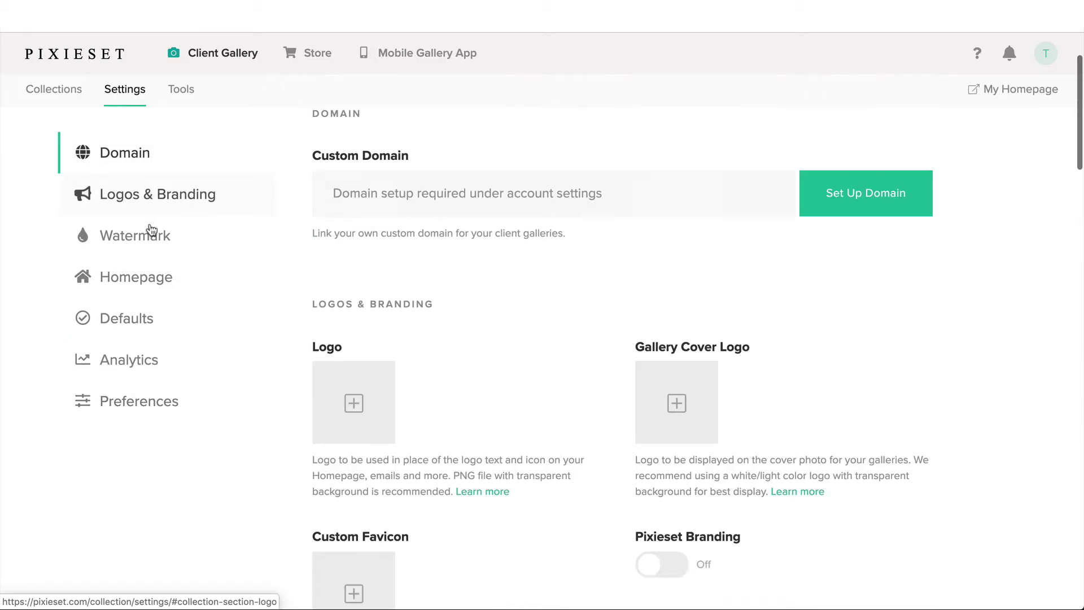
scroll(144, 361, down, 5)
click(145, 367)
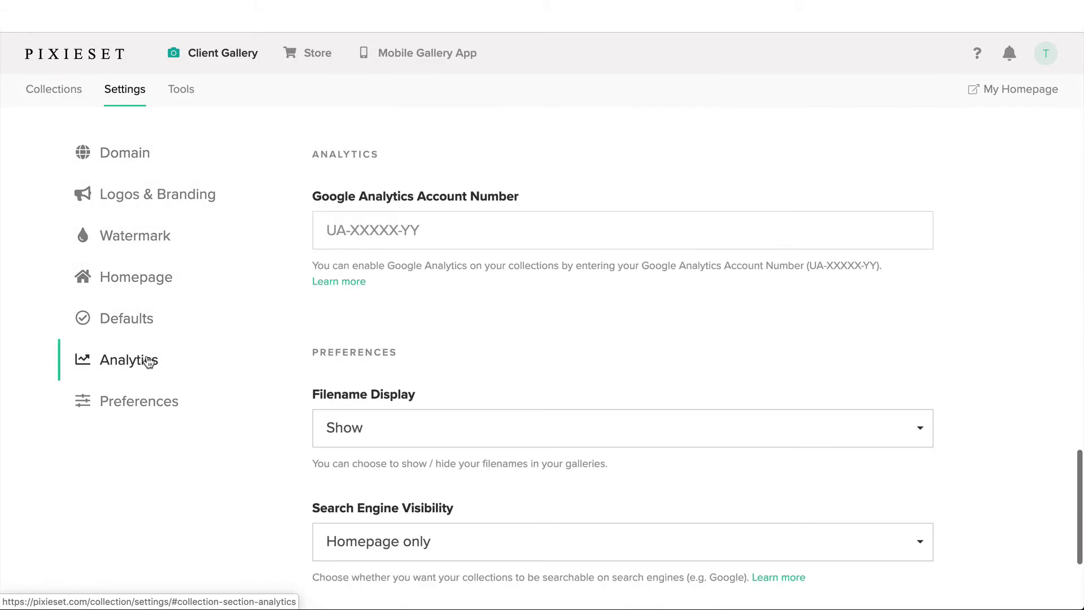
click(485, 234)
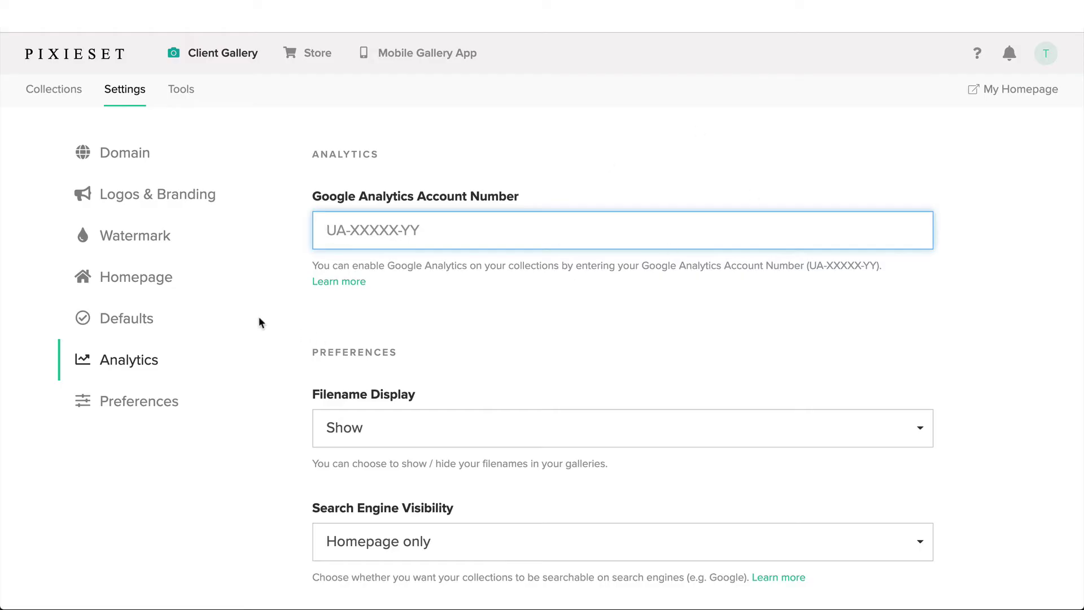
- Review the Homepage and Watermark settings sections
click(153, 281)
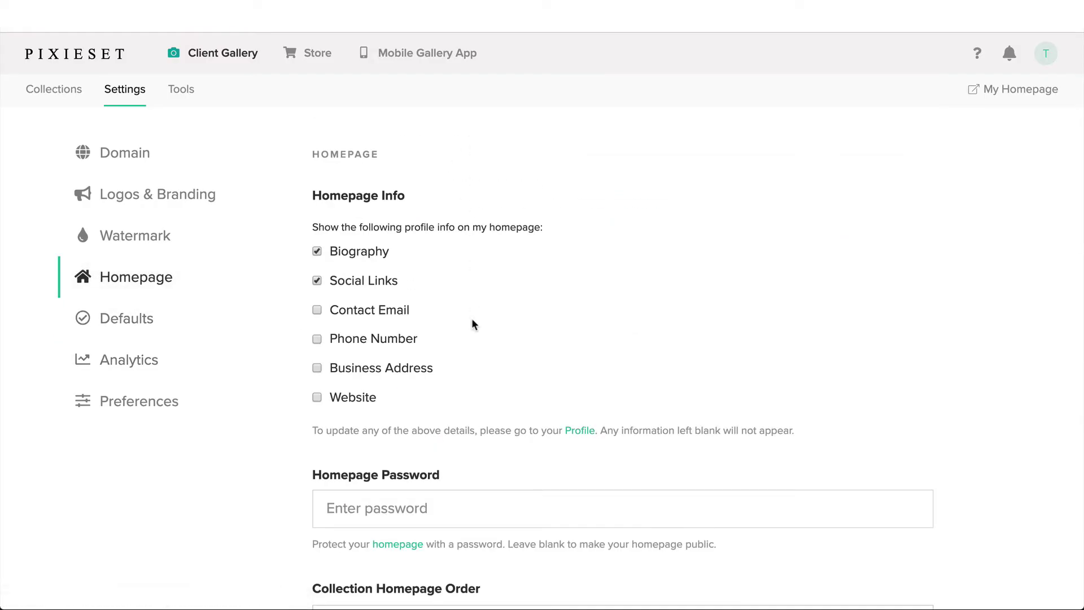
scroll(472, 322, down, 2)
scroll(428, 395, down, 8)
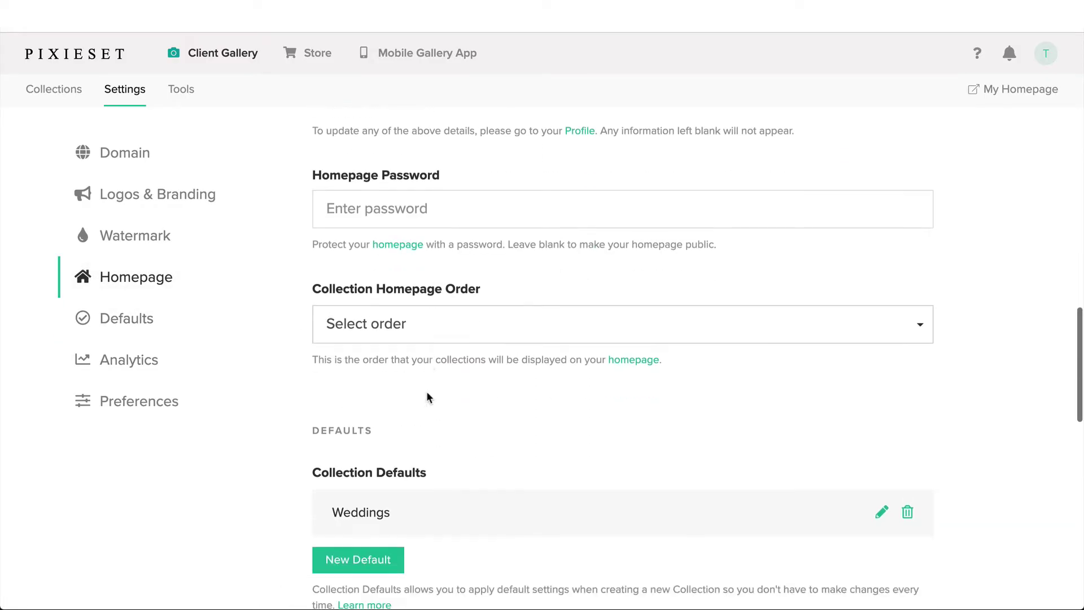
click(166, 248)
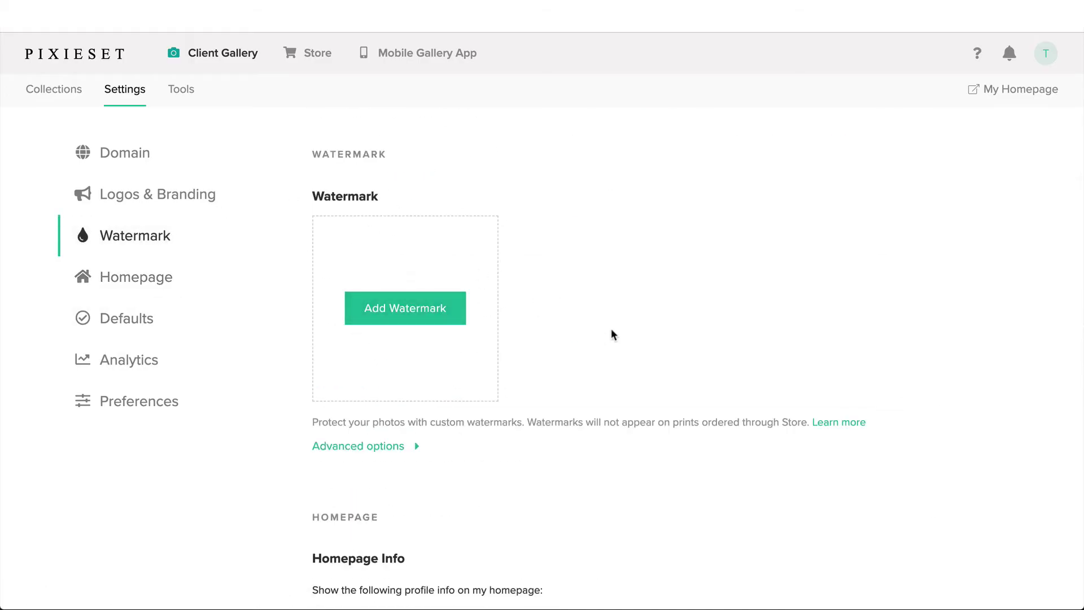
scroll(787, 338, down, 1)
scroll(774, 279, down, 3)
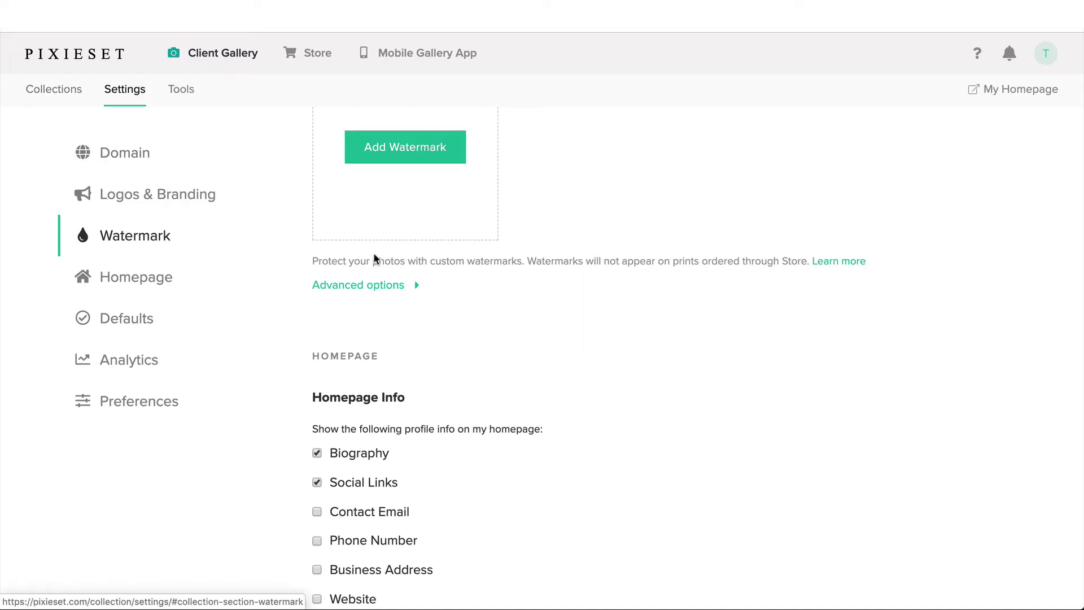
scroll(467, 343, down, 3)
scroll(466, 342, down, 5)
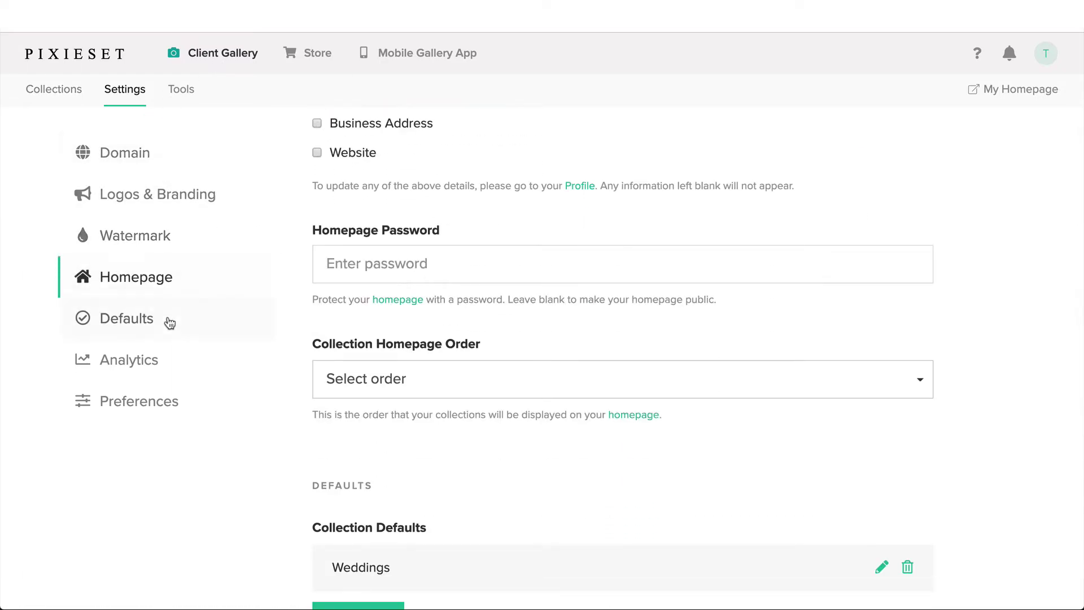
- Set Filename Display to Hide, keeping Search Engine Visibility at Homepage only and Sharpening Optimal
click(149, 409)
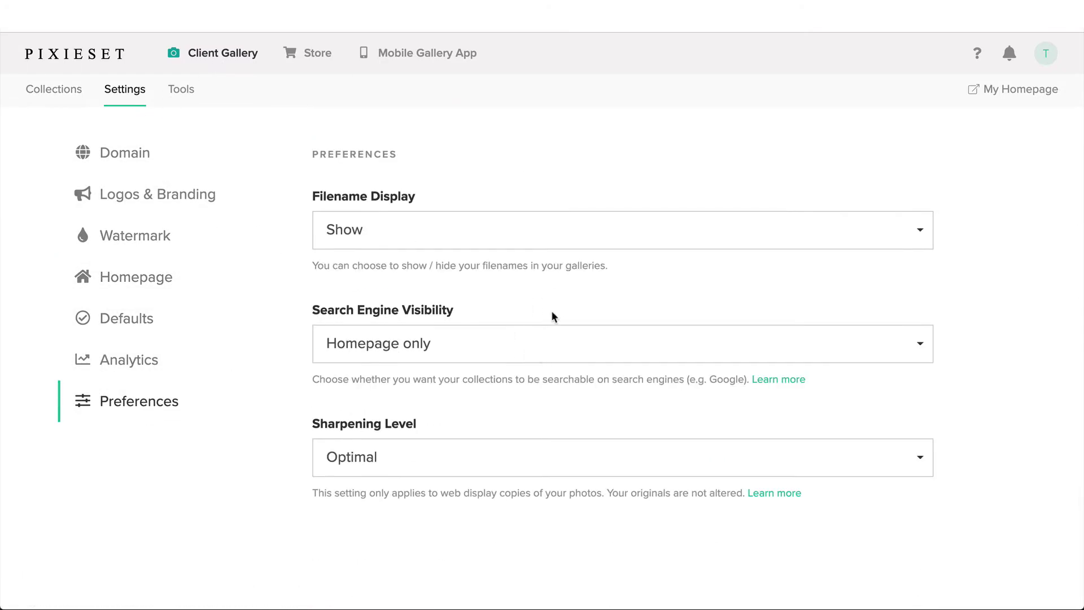
click(534, 241)
click(520, 254)
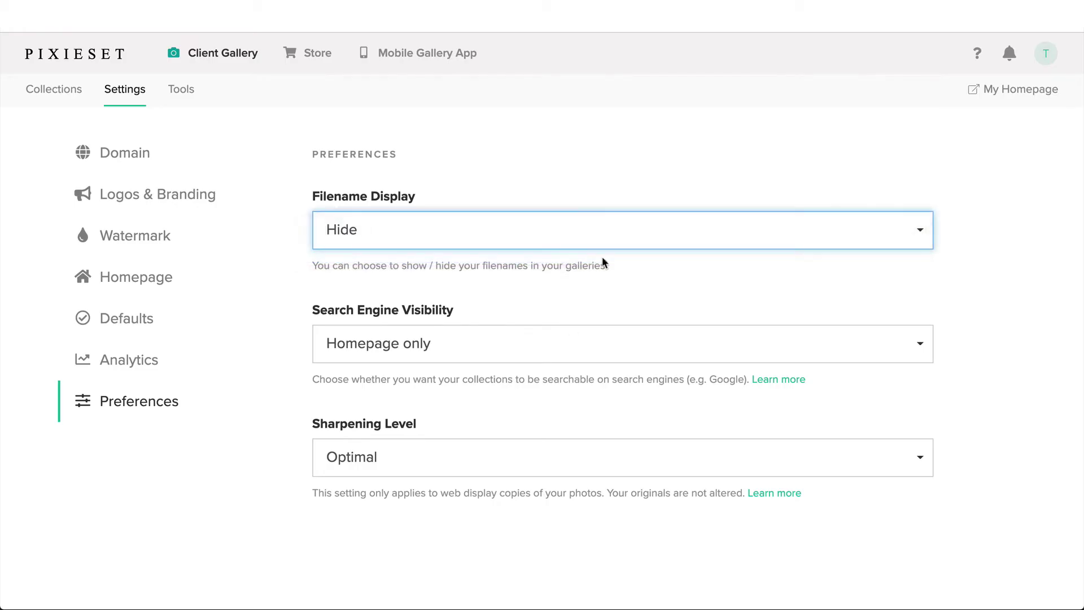
click(482, 351)
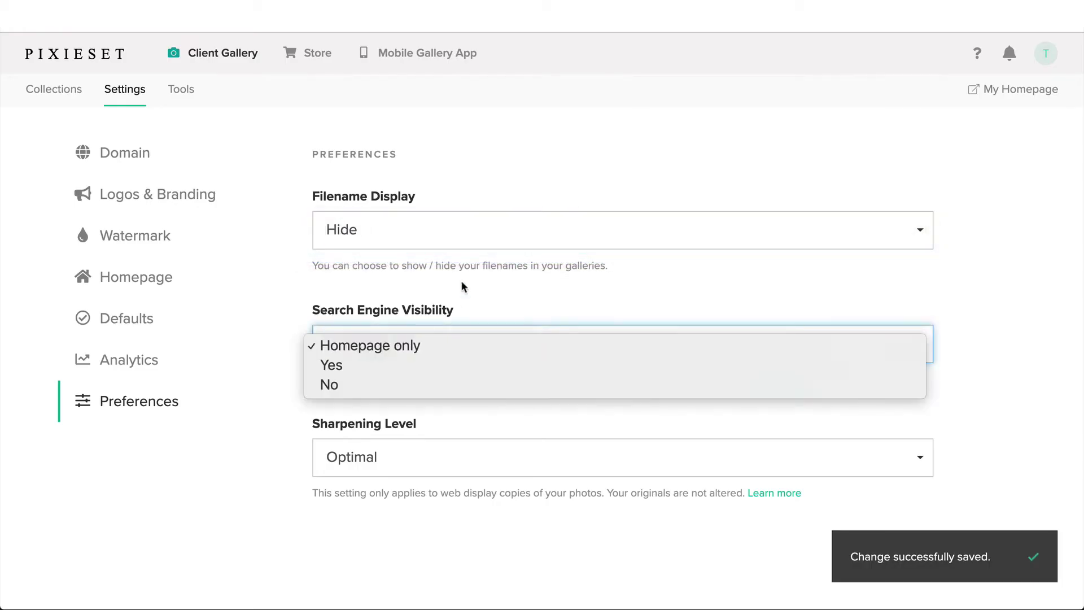
click(467, 341)
click(450, 338)
click(494, 309)
click(492, 443)
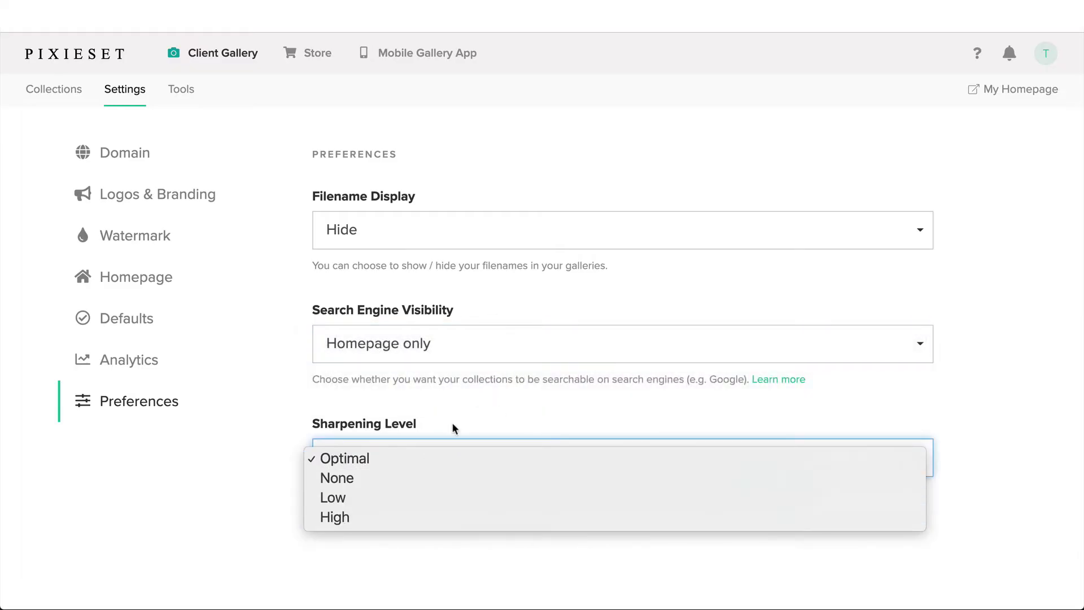
click(496, 378)
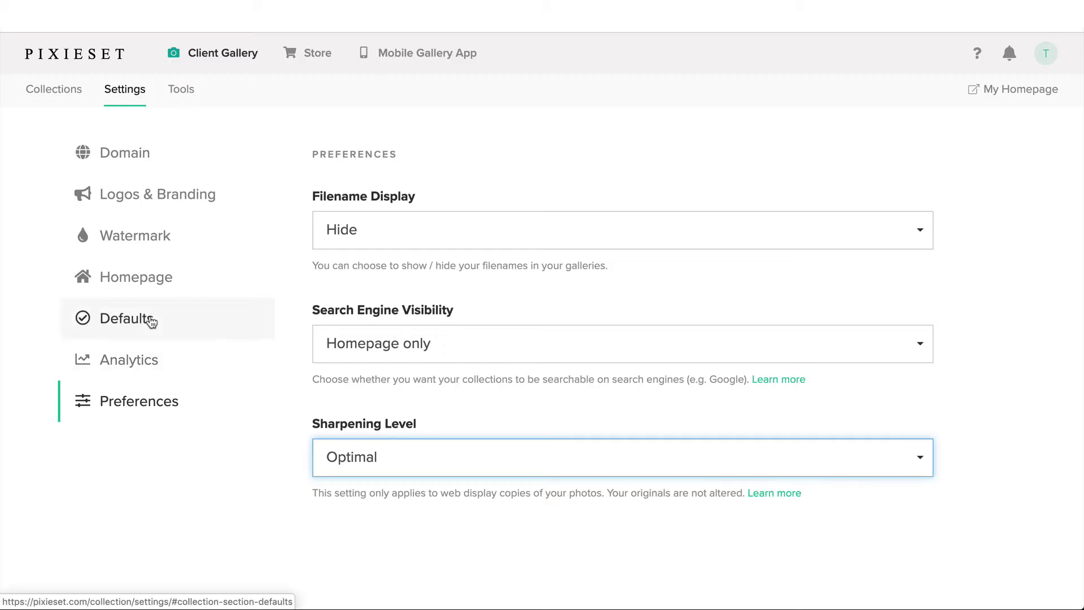
- Move to the Defaults settings section and scroll through the page
click(151, 319)
scroll(447, 366, down, 5)
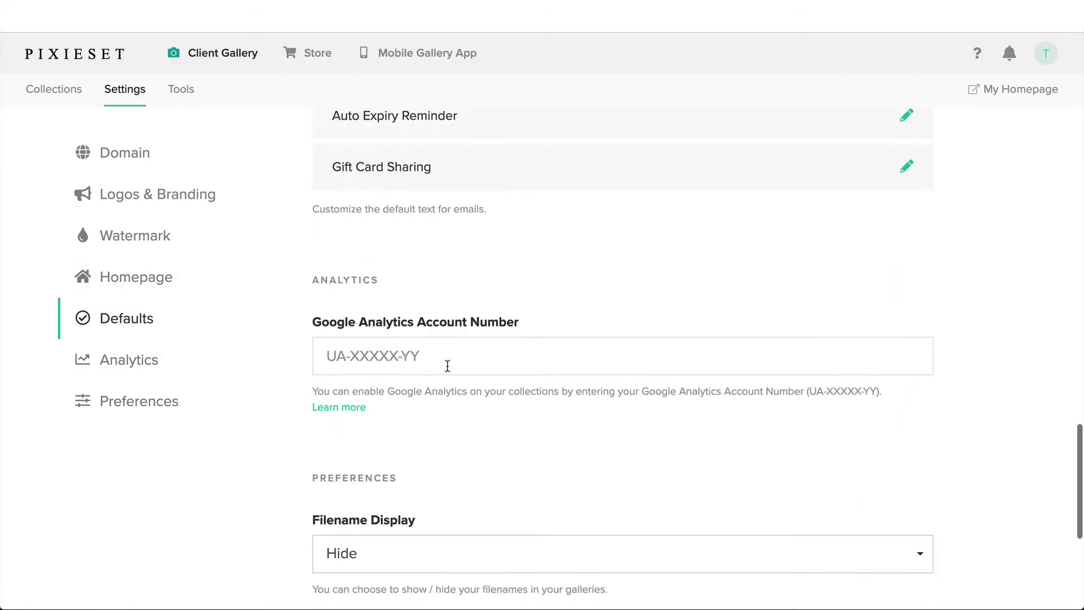
scroll(85, 291, up, 15)
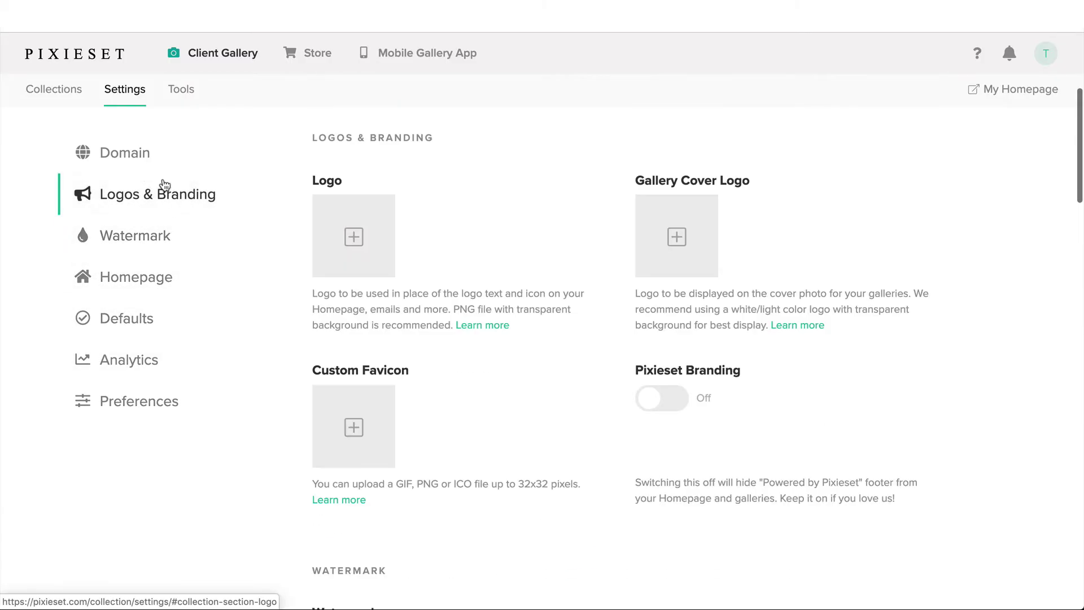
scroll(147, 175, up, 4)
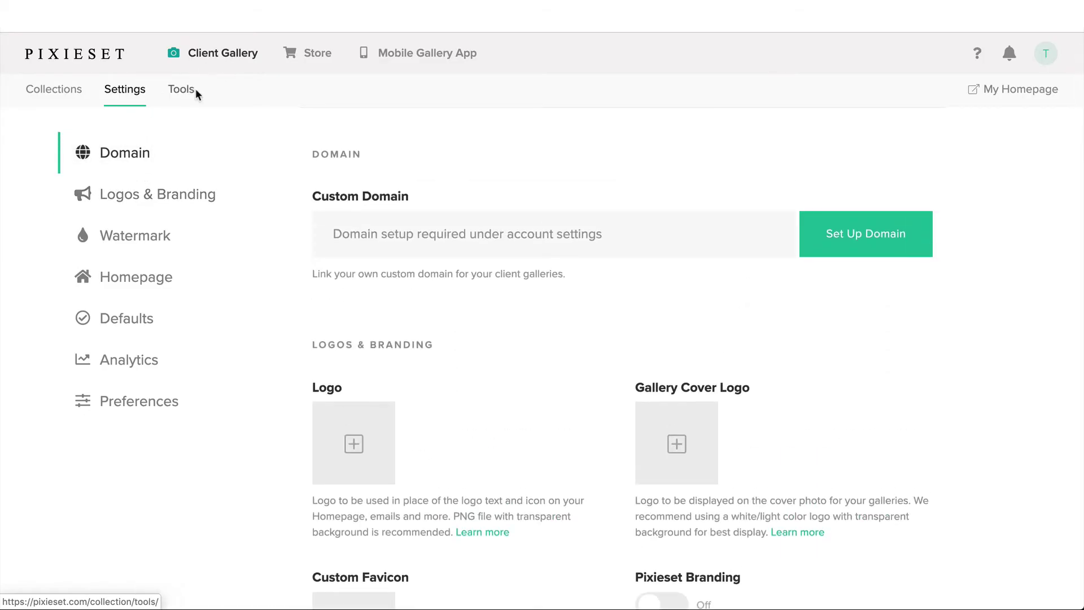
- On the Tools page, download the Pixieset-1.0.4 Lightroom Plugin zip
click(183, 92)
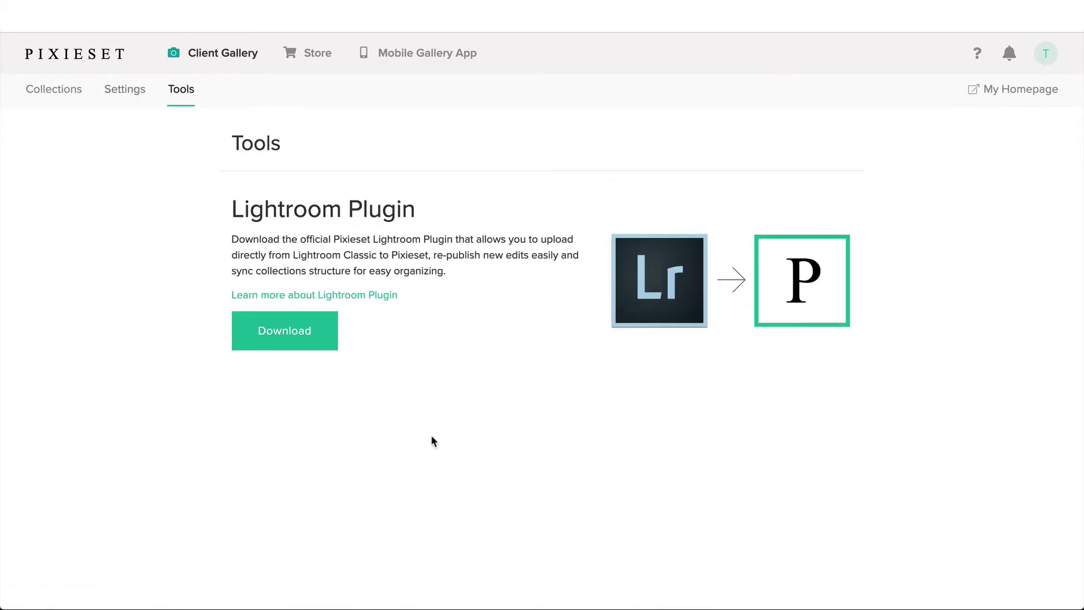
drag(235, 209, 525, 276)
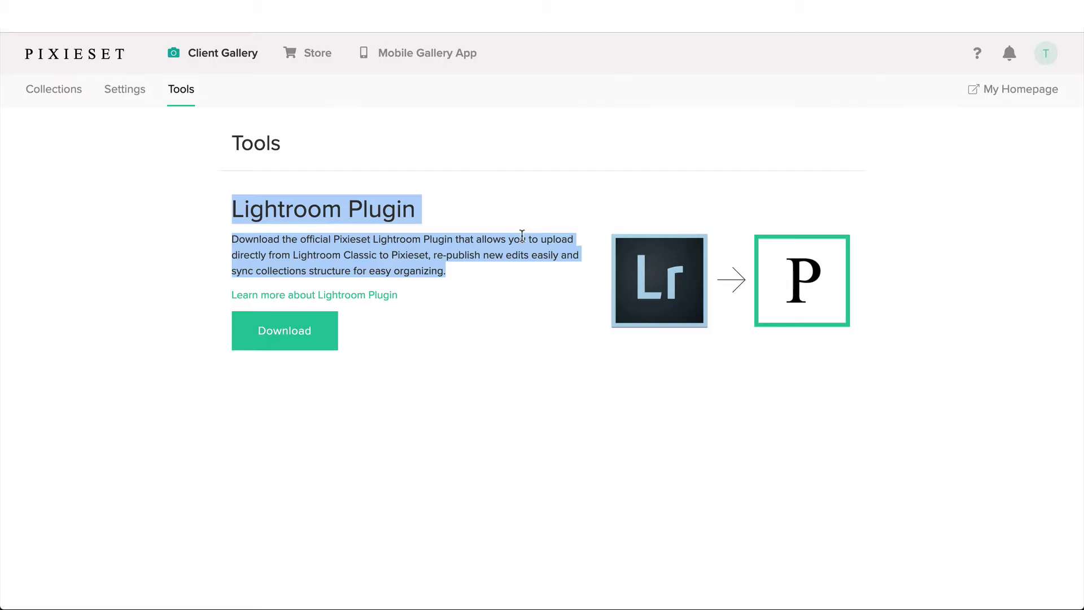
click(299, 340)
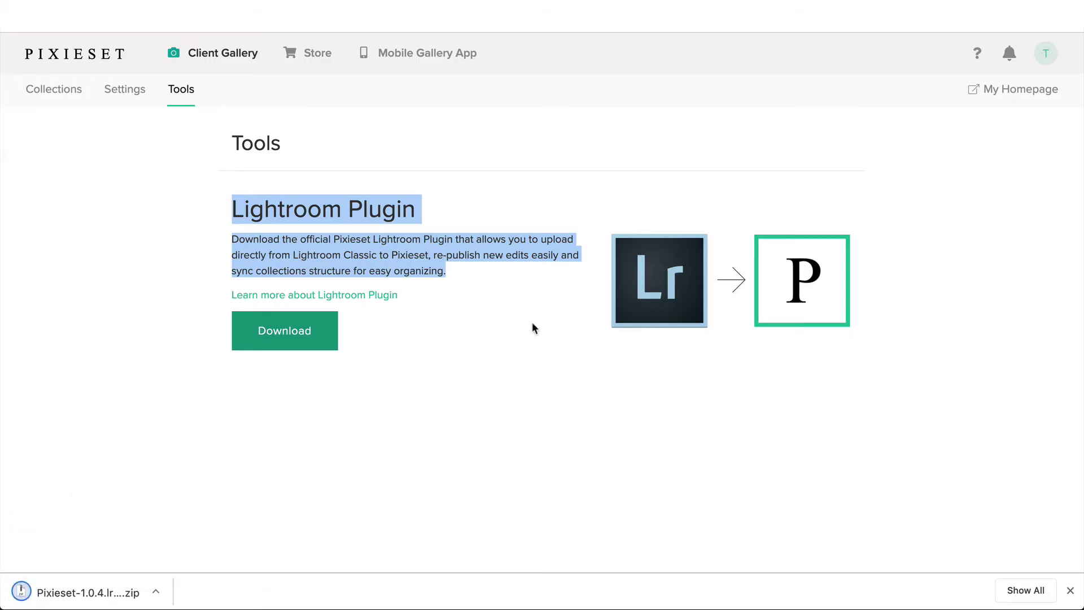
click(390, 257)
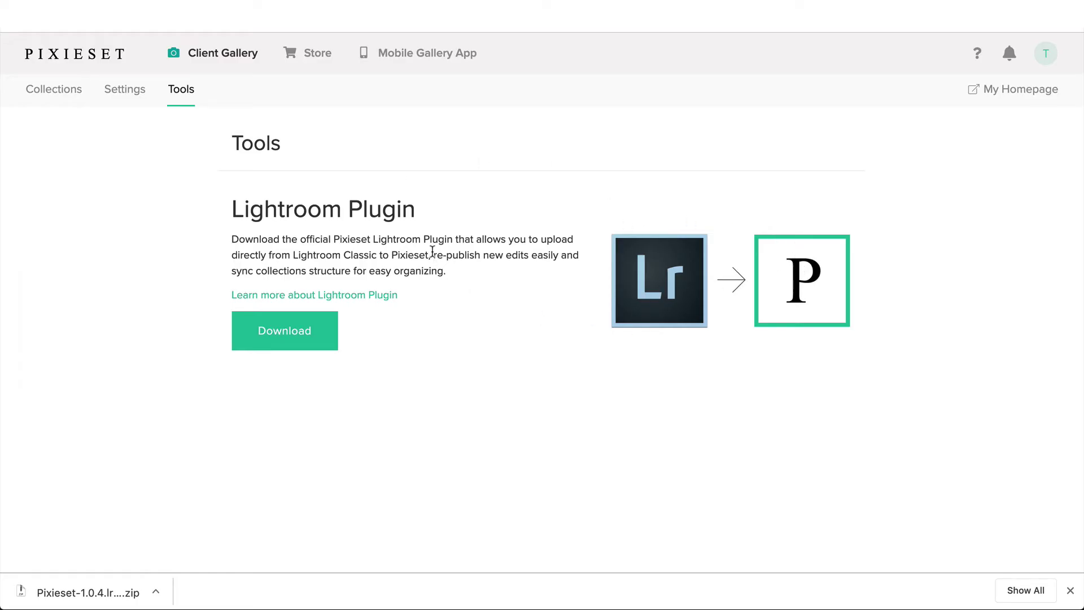
drag(432, 251, 533, 255)
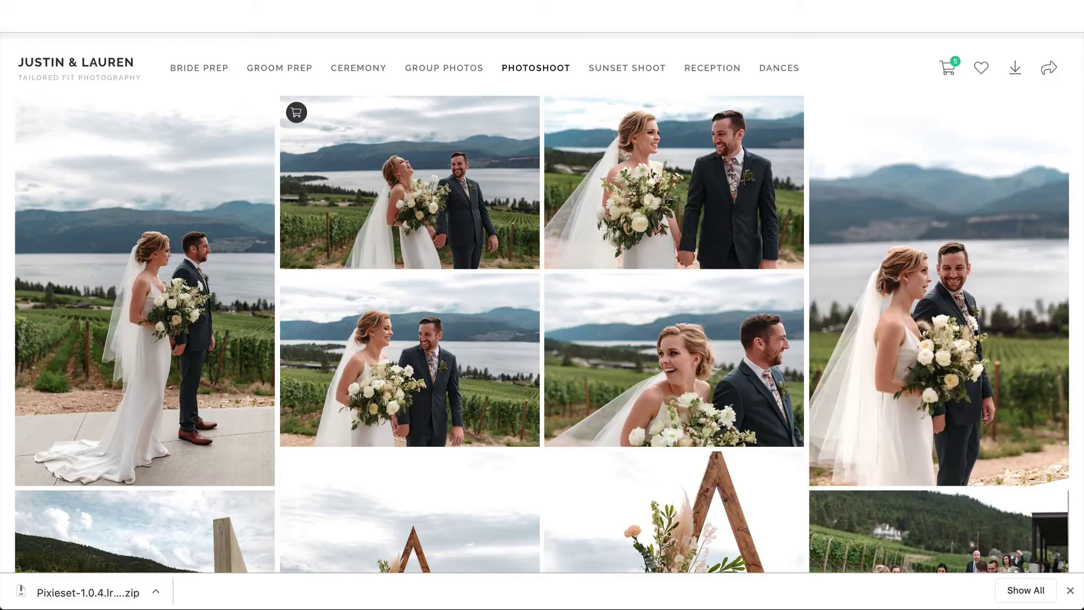
- Scroll the page and open the bride-and-bridesmaid photo at full size
scroll(523, 320, down, 15)
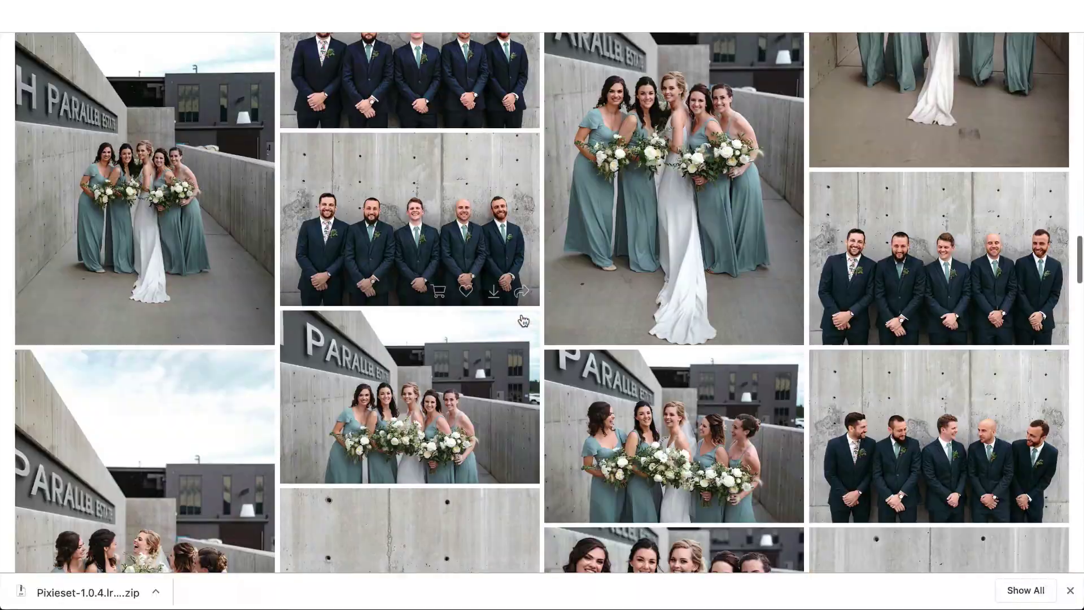
scroll(523, 320, down, 15)
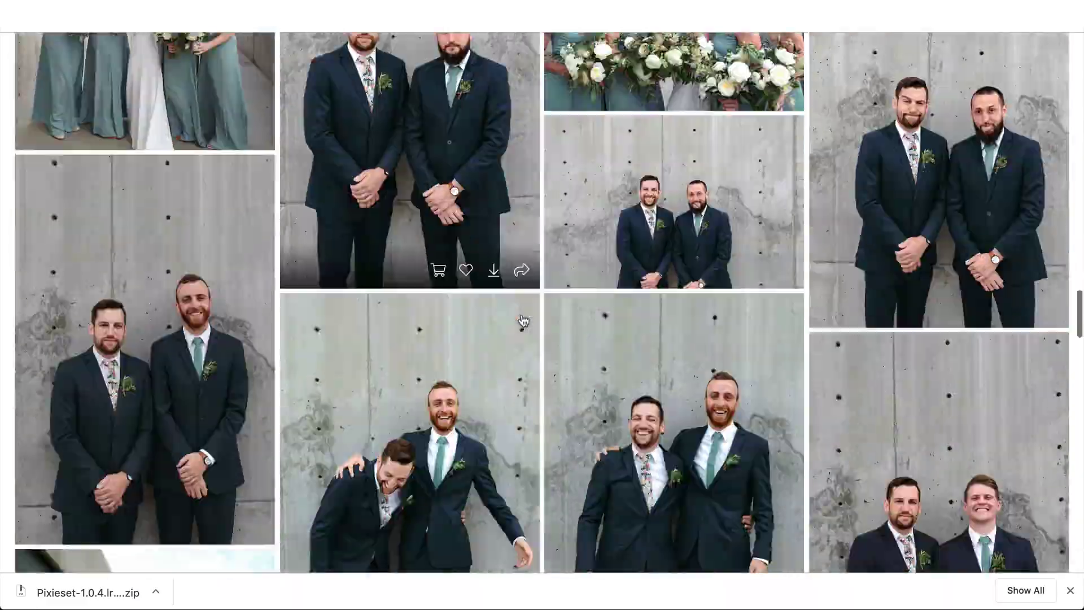
scroll(523, 320, up, 2)
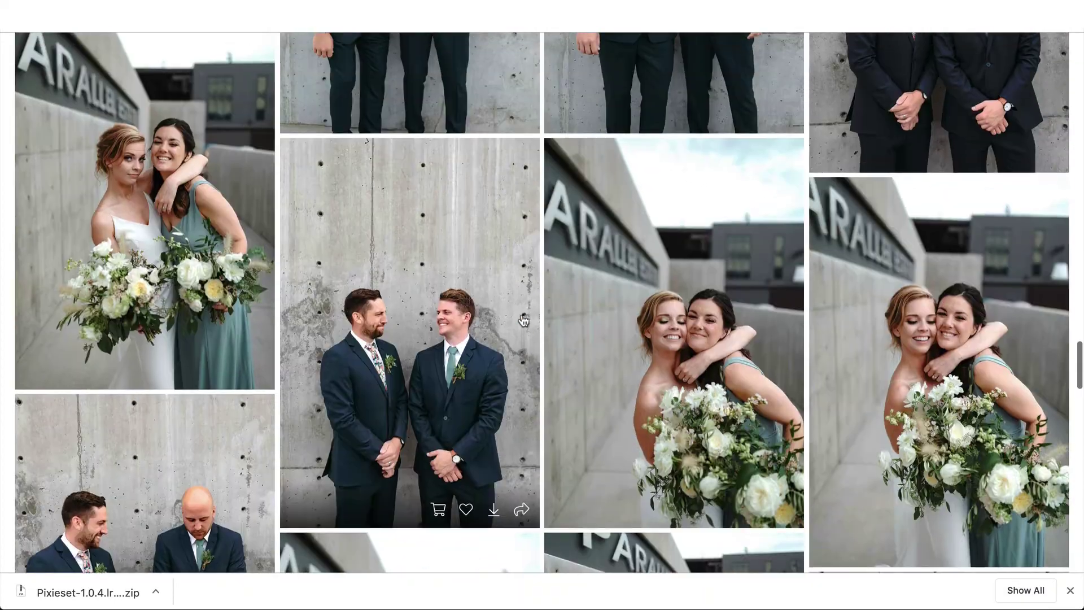
click(130, 219)
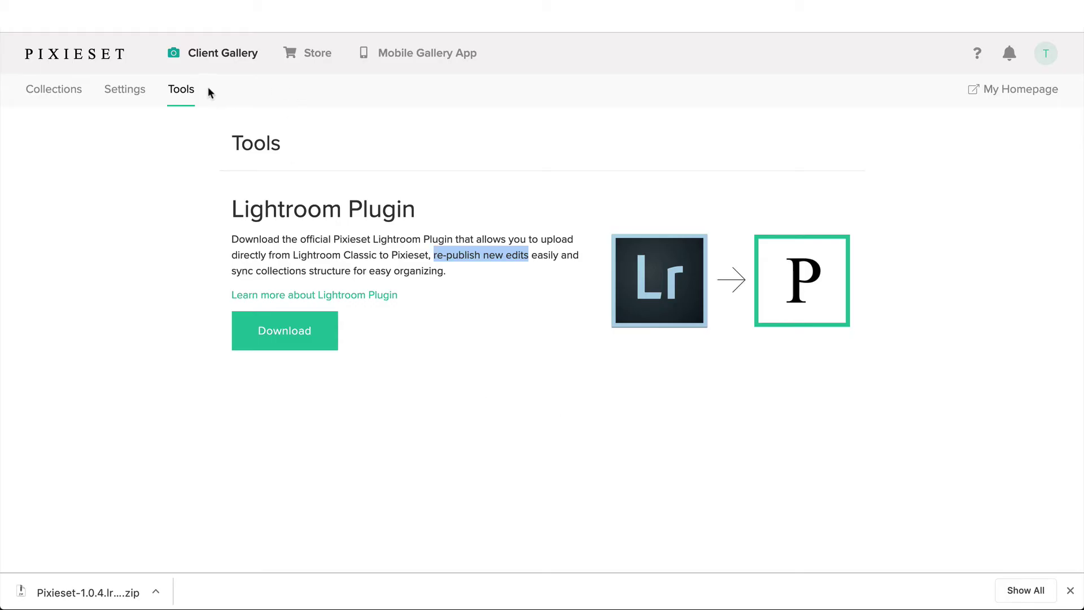
- Open the July 12th, 2019 vineyard wedding collection's Bride Prep set and dismiss the downloads bar
click(113, 90)
click(44, 90)
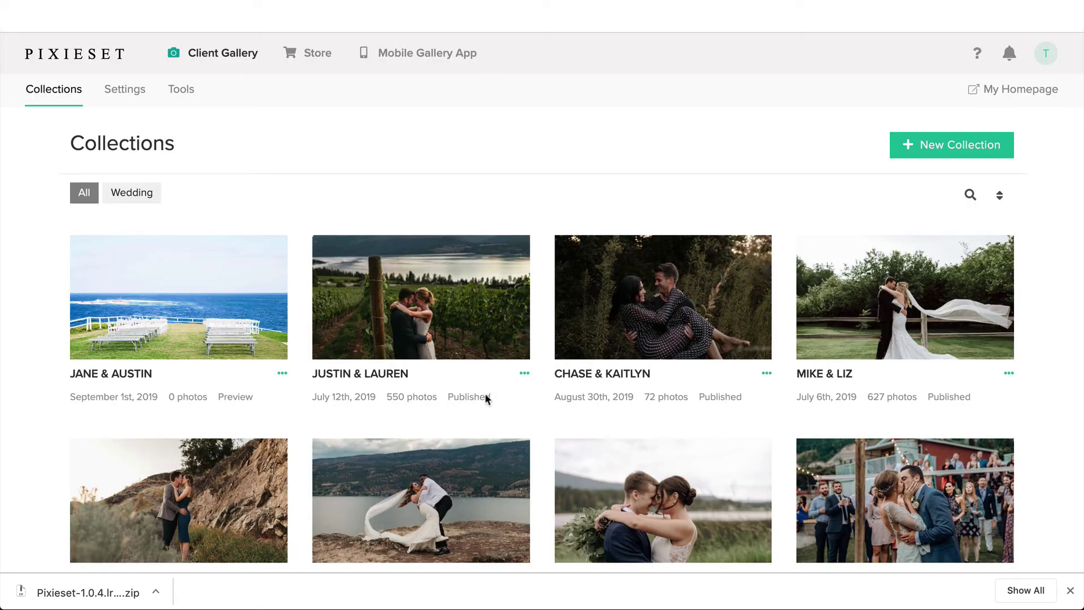
click(483, 339)
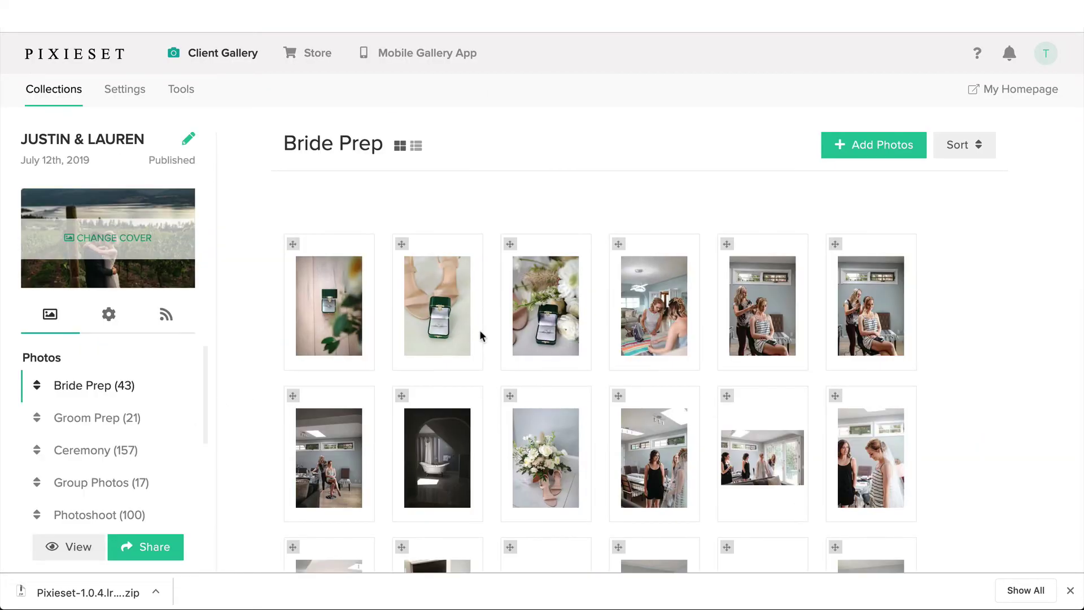
scroll(483, 339, down, 3)
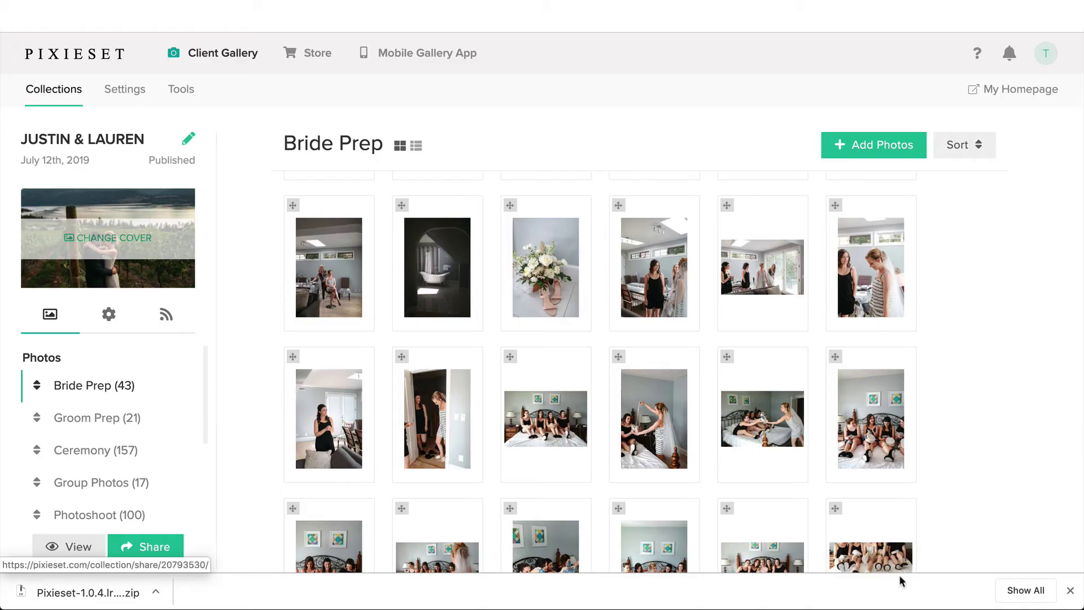
click(1070, 590)
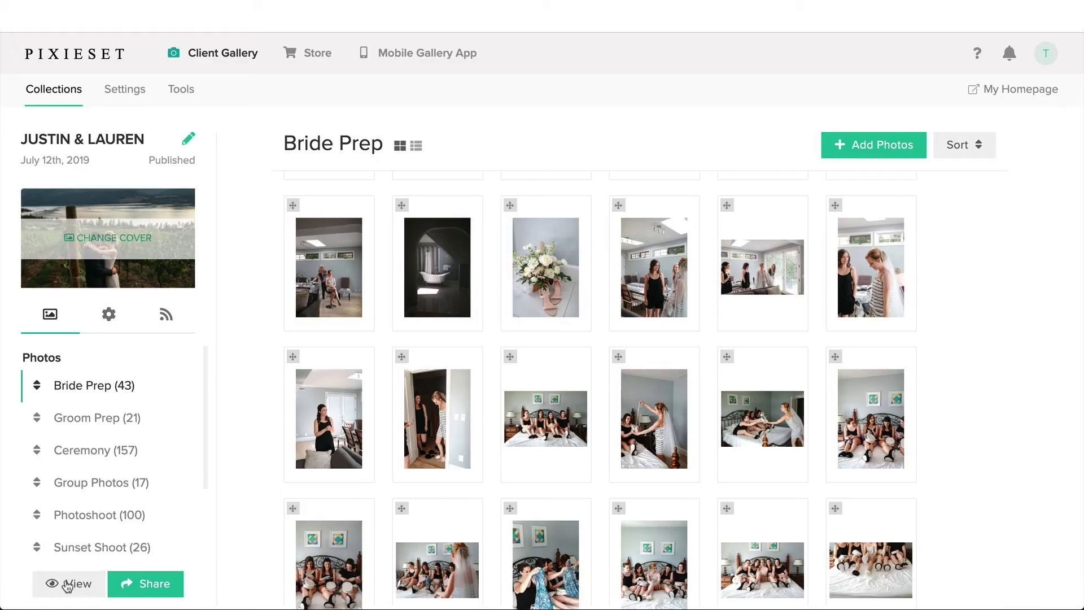
click(67, 584)
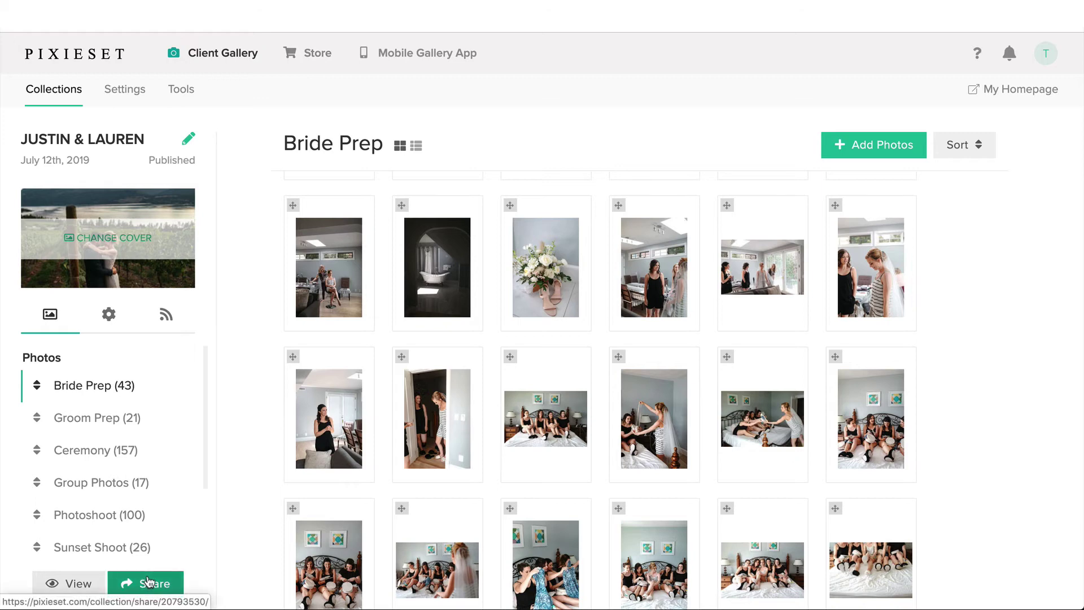
- Start an email invite to the client's e-mail with subject 'Your wedding photos are ready!'
click(148, 582)
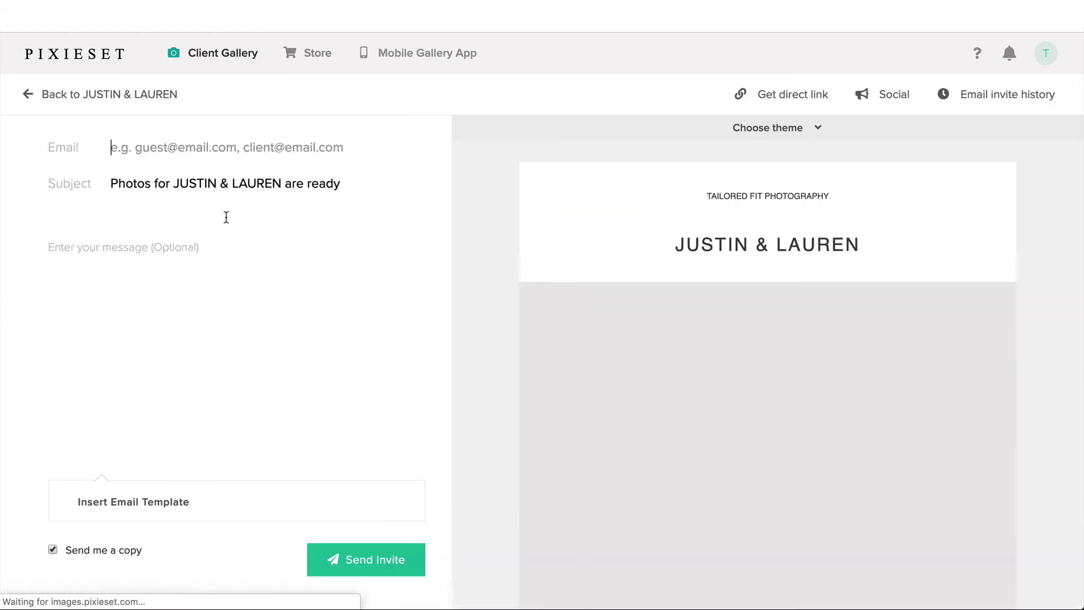
scroll(743, 308, down, 2)
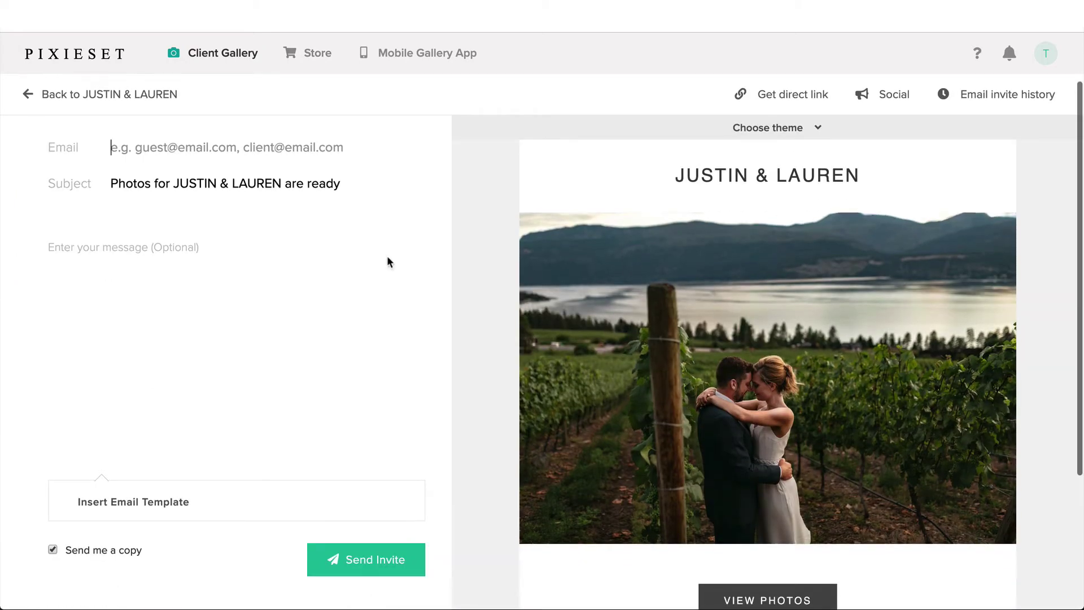
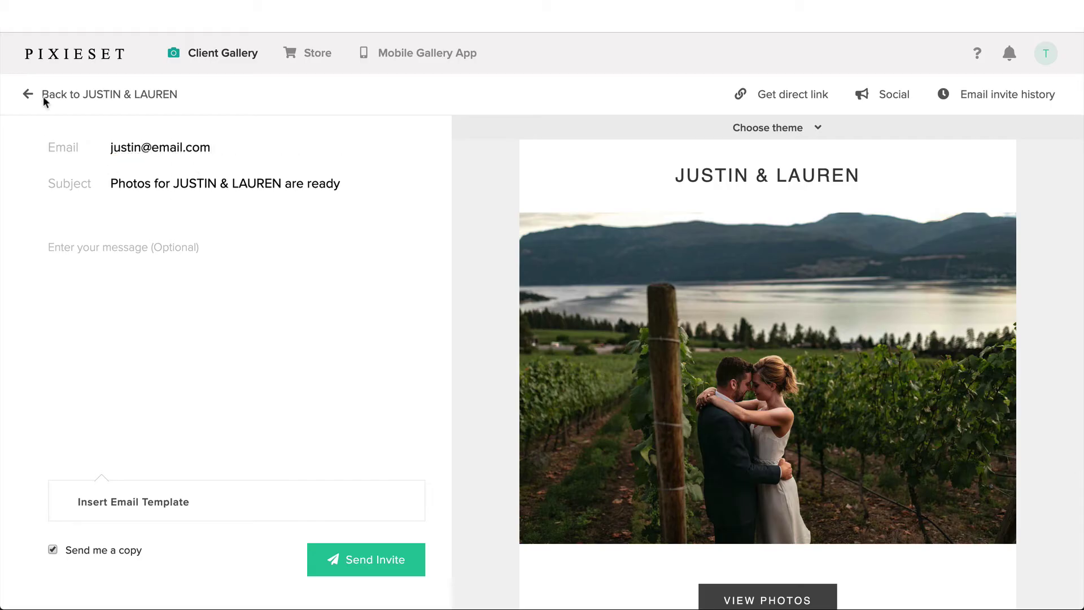
triple_click(195, 180)
text(Y)
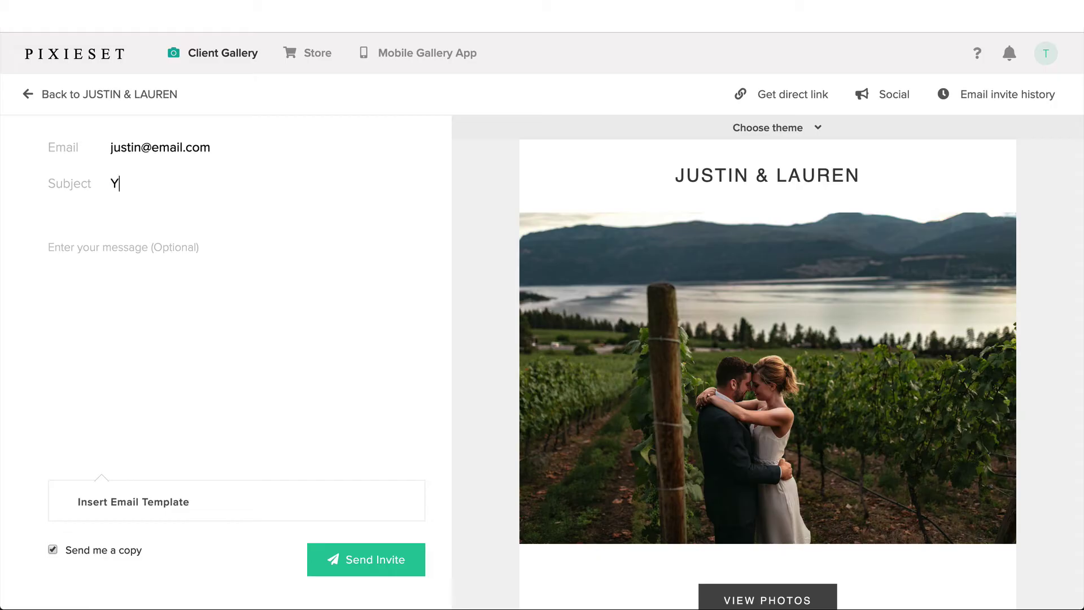
text(our wedding photos are ready!)
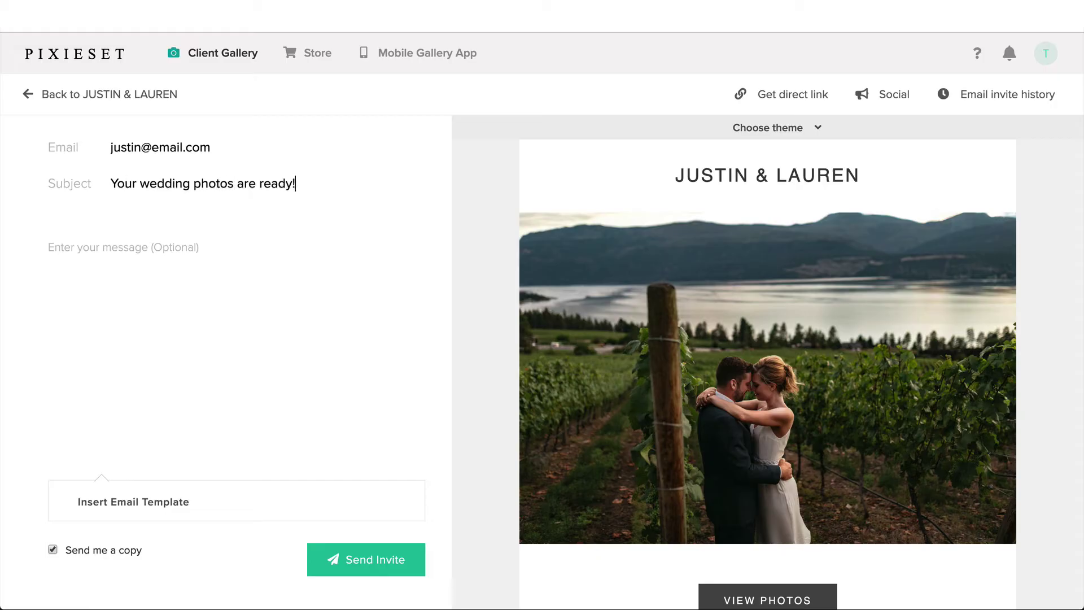
click(275, 295)
scroll(785, 333, down, 4)
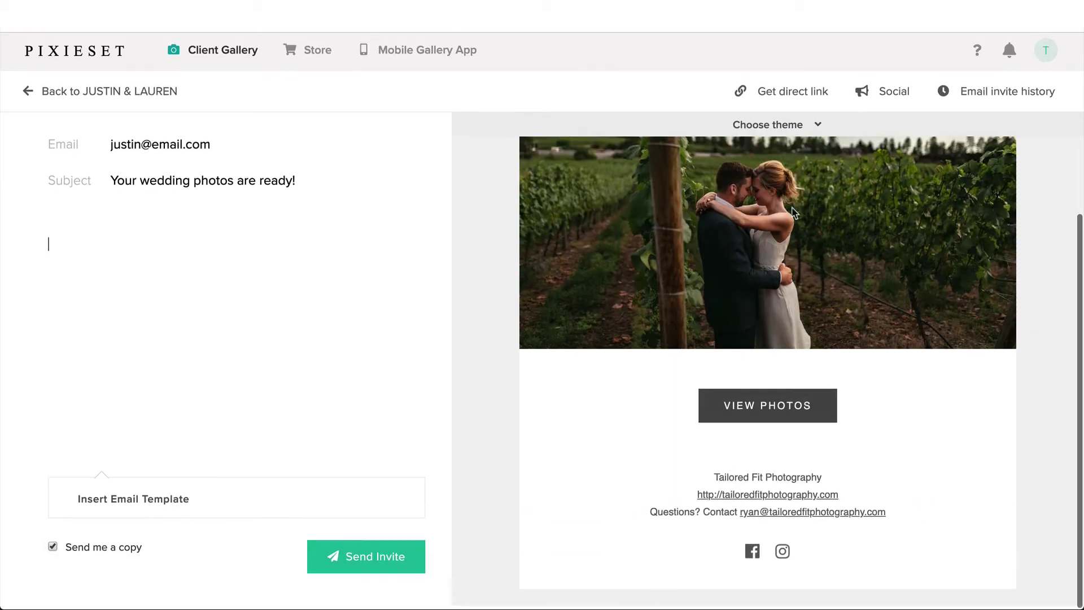
scroll(817, 330, up, 5)
scroll(860, 376, down, 5)
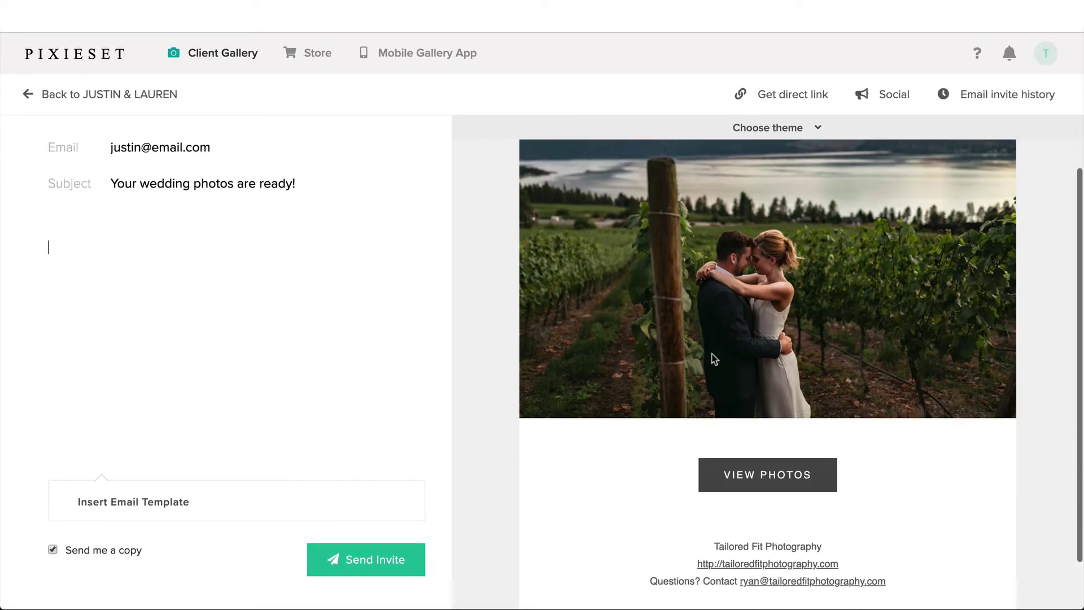
scroll(858, 354, down, 2)
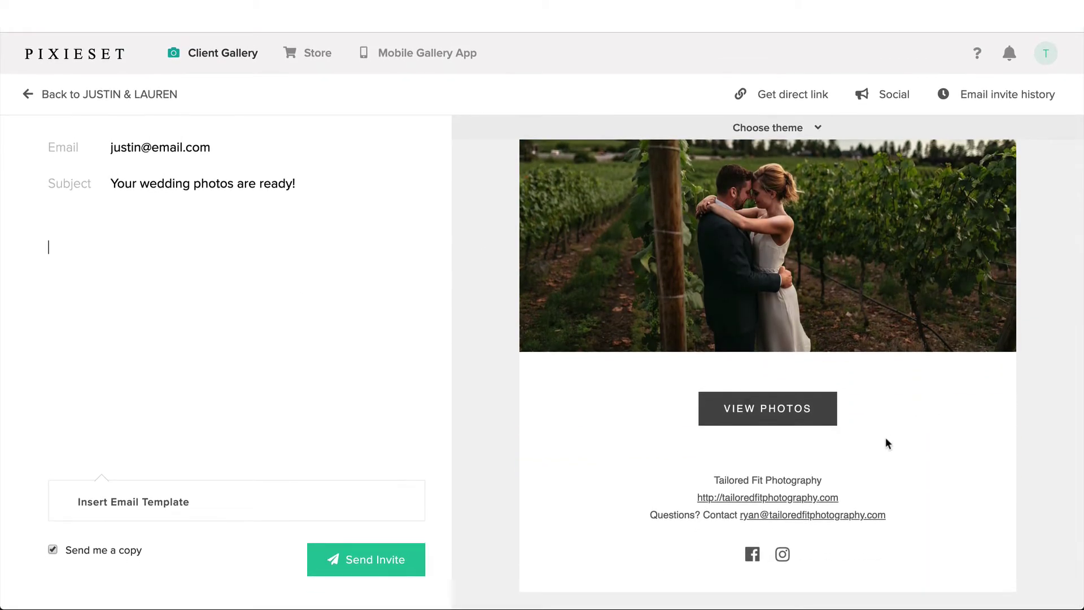
- Insert the 2019 Wedding Delivery template and replace CLIENT NAMES with the couple's names
click(143, 500)
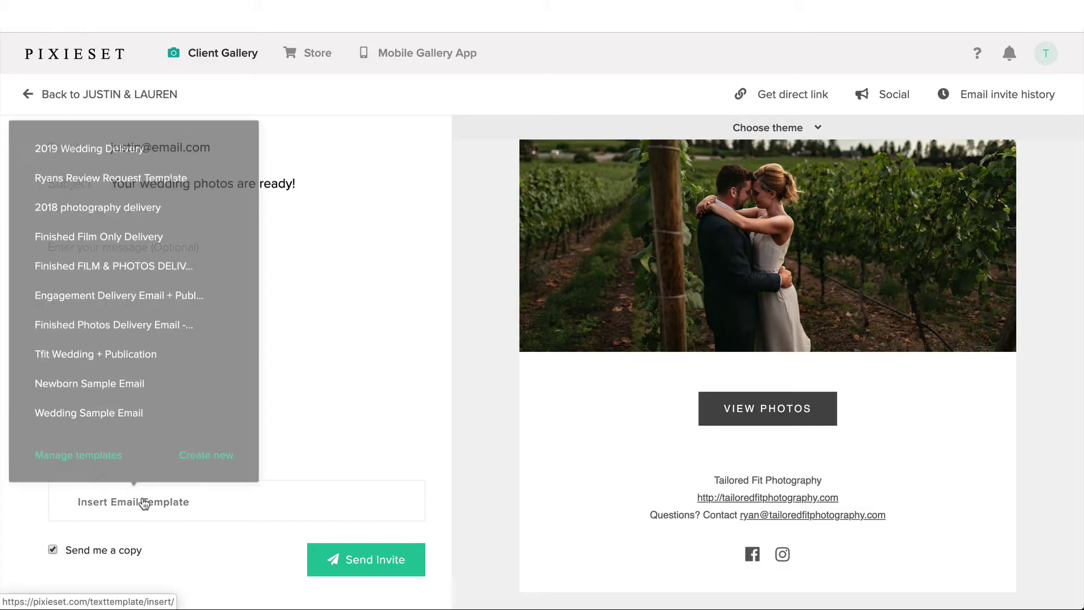
click(109, 146)
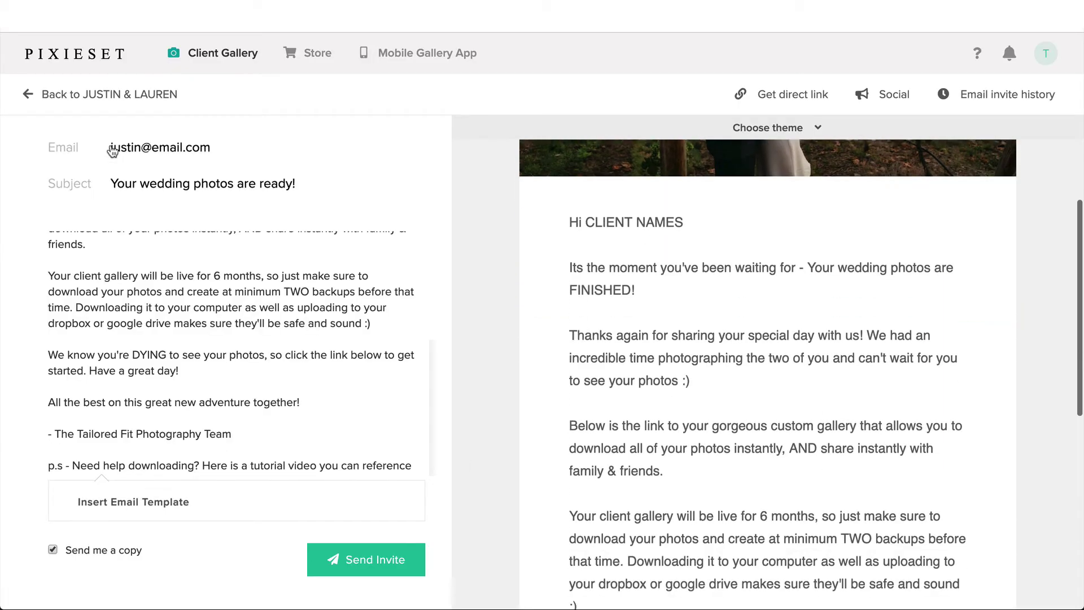
scroll(82, 245, up, 5)
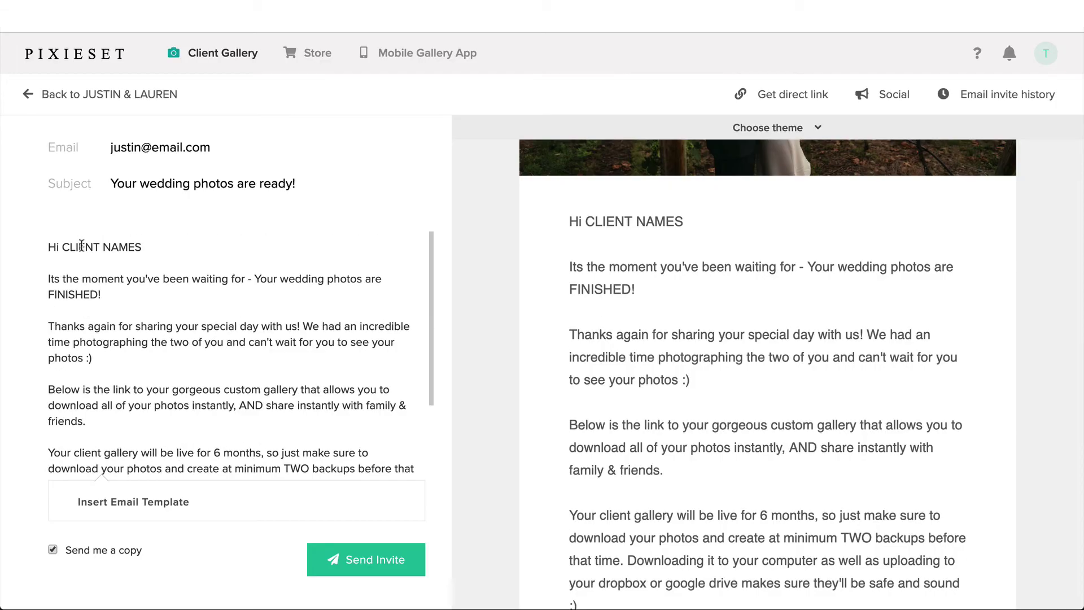
drag(66, 247, 223, 244)
text(Justi)
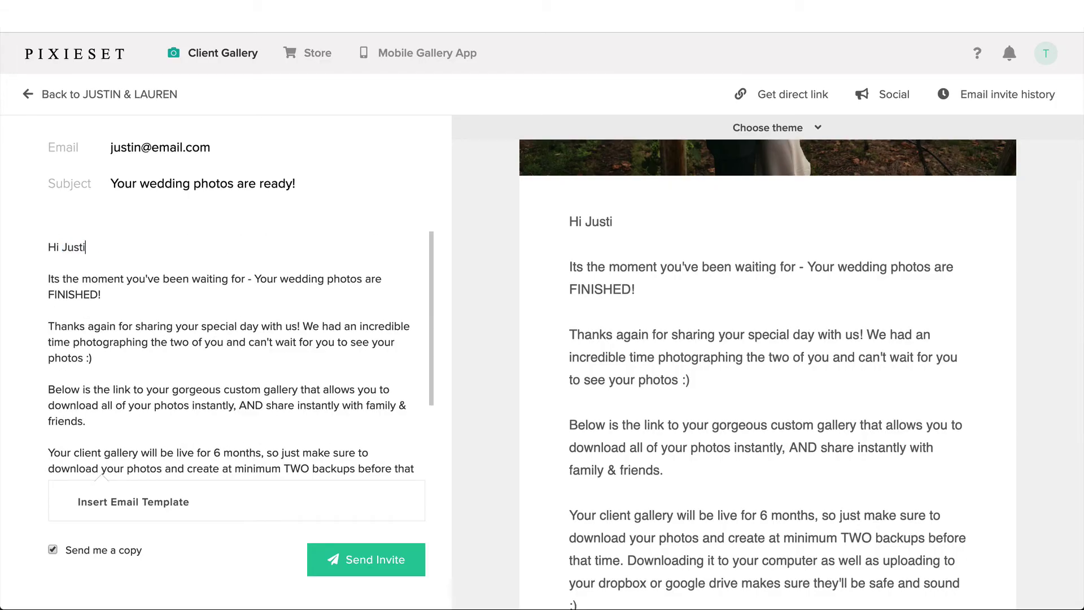
text(n & Lauren!)
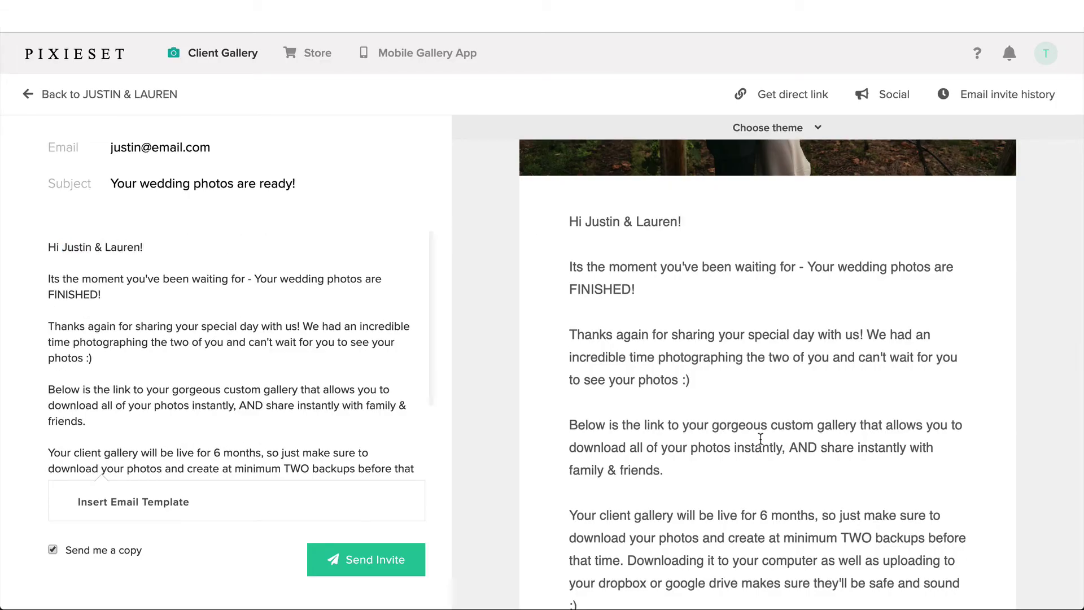
scroll(760, 439, down, 10)
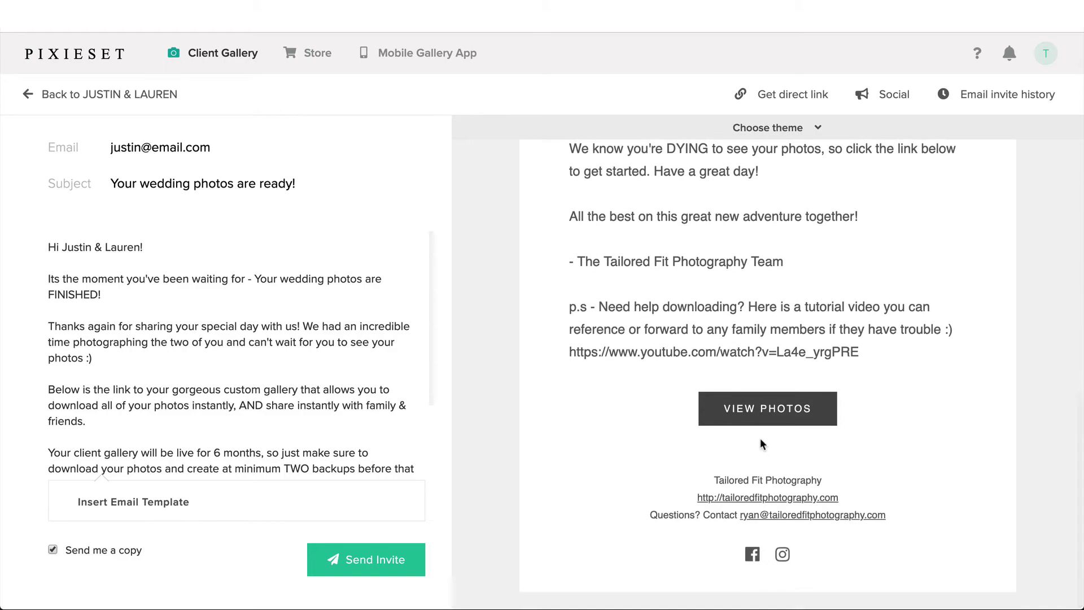
scroll(780, 367, up, 10)
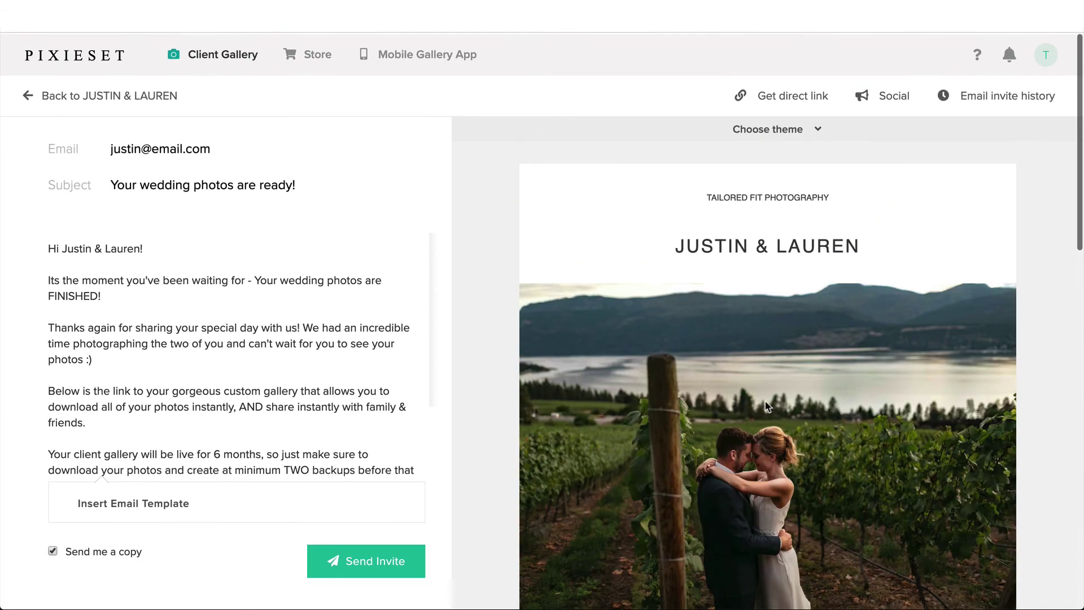
scroll(793, 316, down, 4)
scroll(794, 314, up, 6)
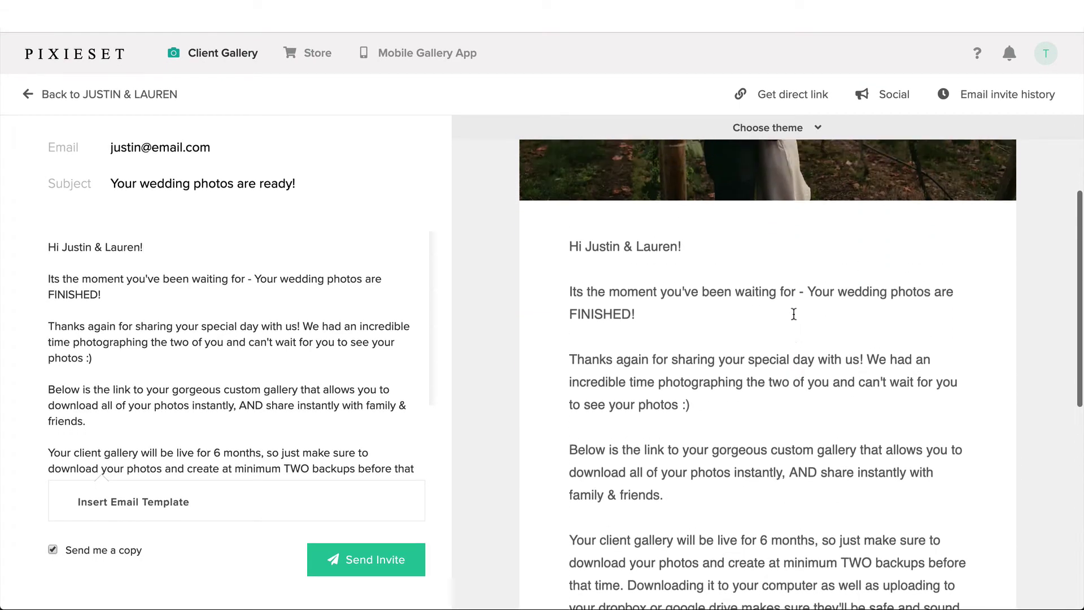
- Review the message, then send the email invite and confirm
triple_click(272, 350)
scroll(411, 415, down, 3)
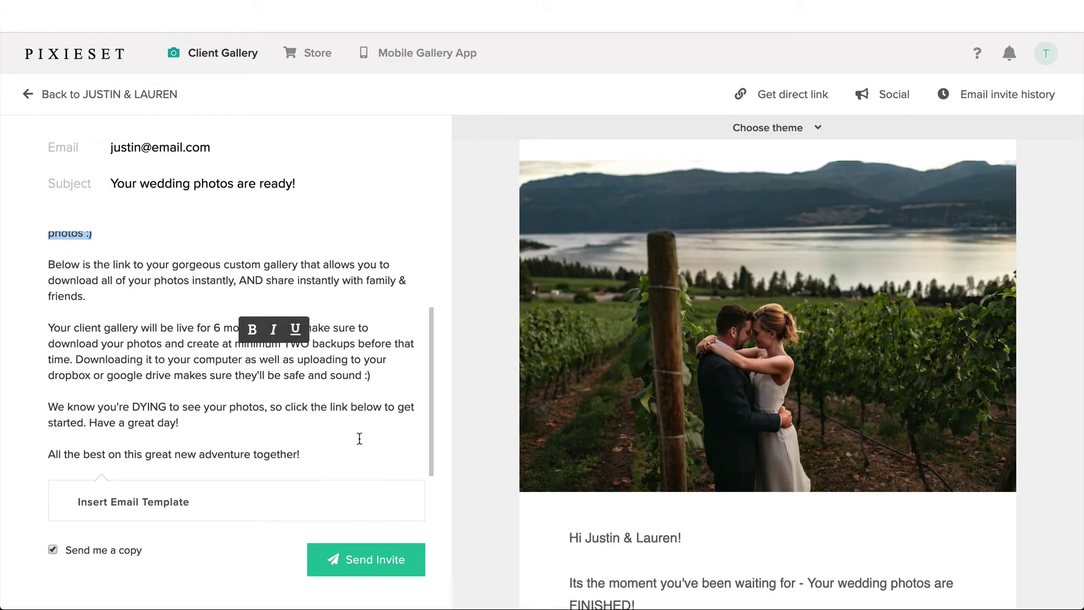
scroll(452, 486, down, 15)
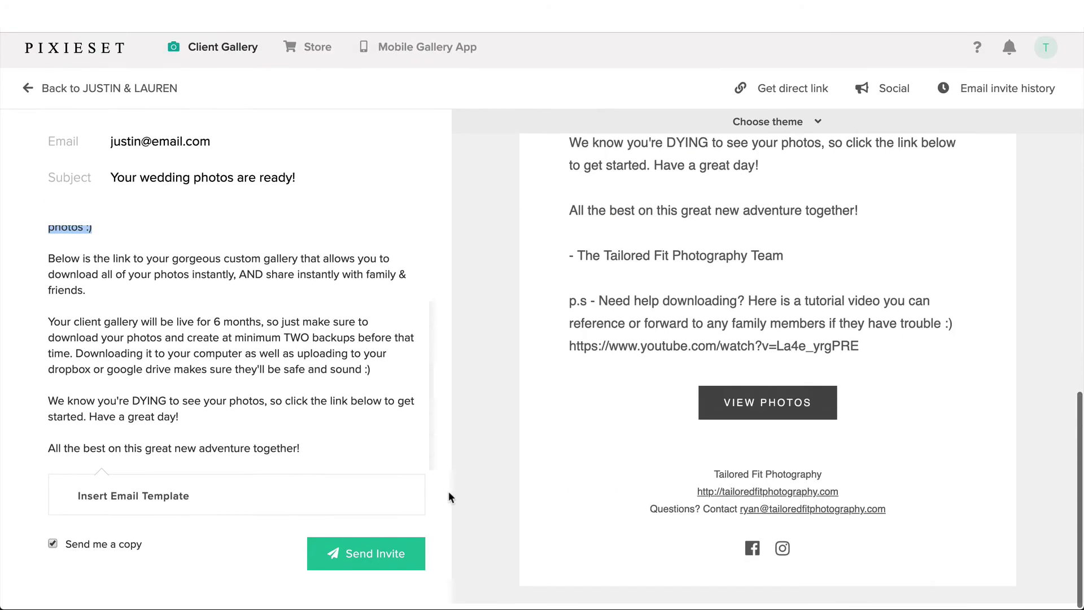
scroll(450, 497, up, 15)
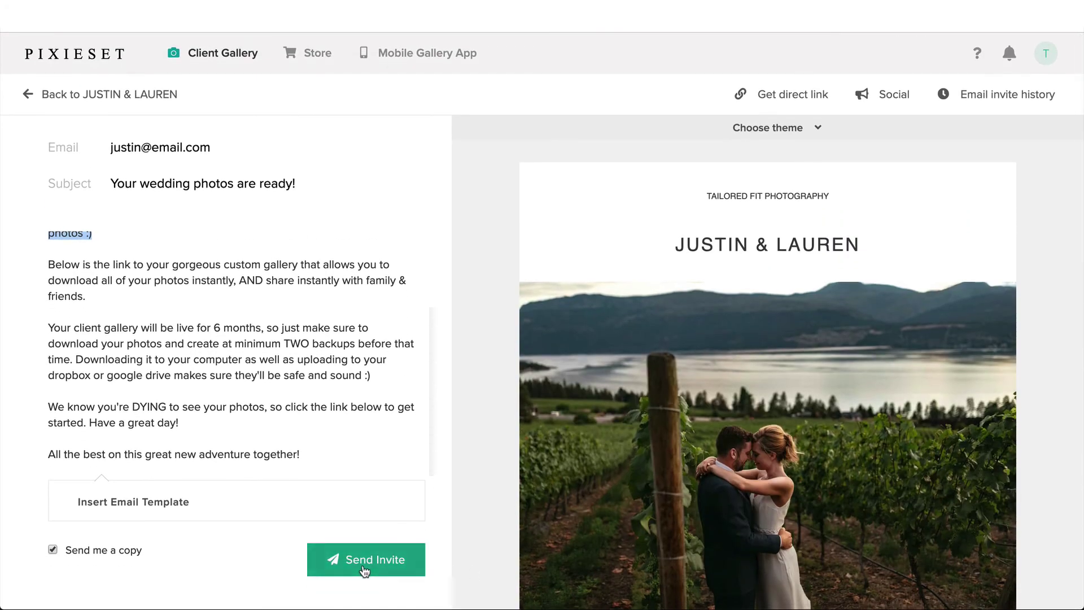
click(365, 565)
click(659, 355)
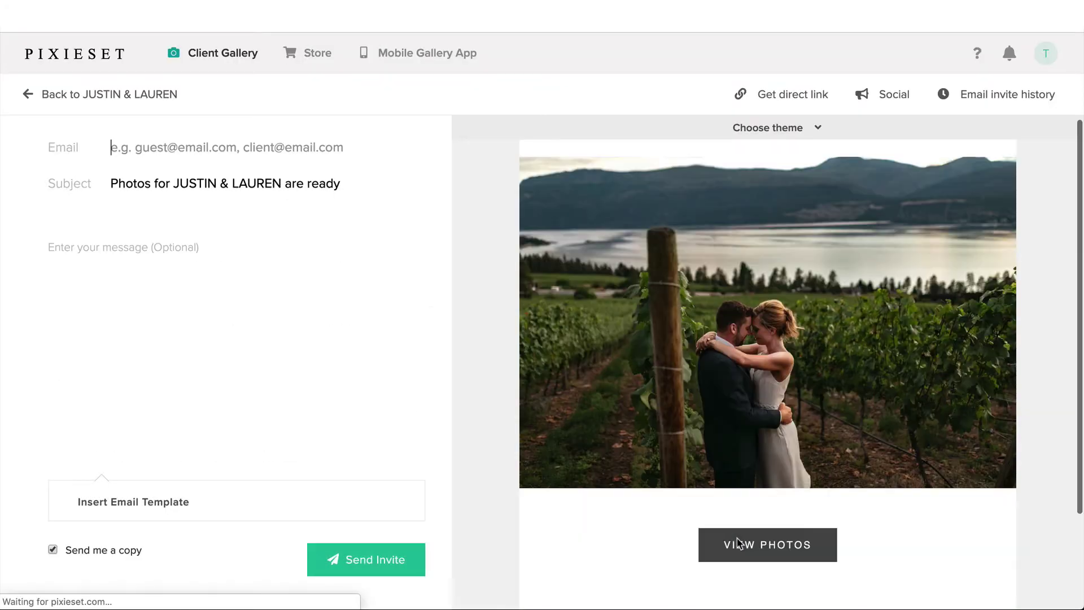
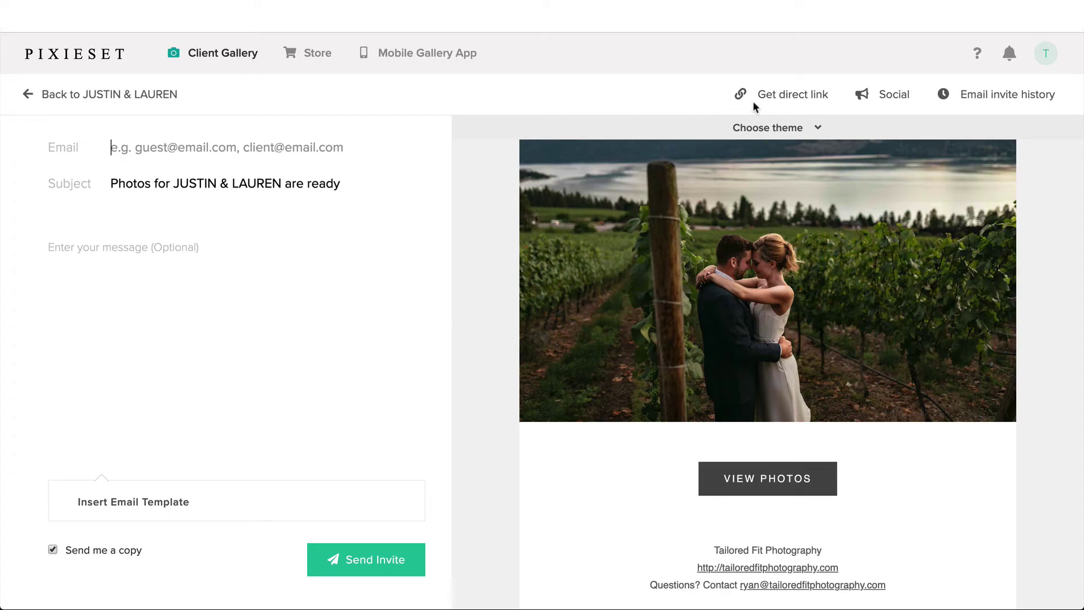
- Review the collection's direct share link and its social media sharing options
click(780, 95)
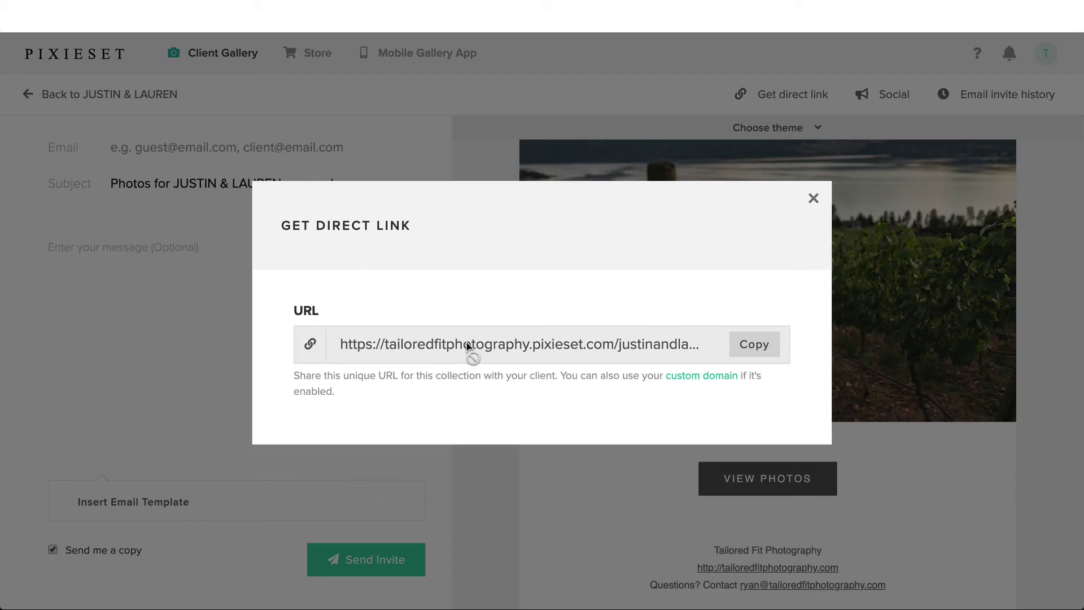
click(813, 199)
click(888, 95)
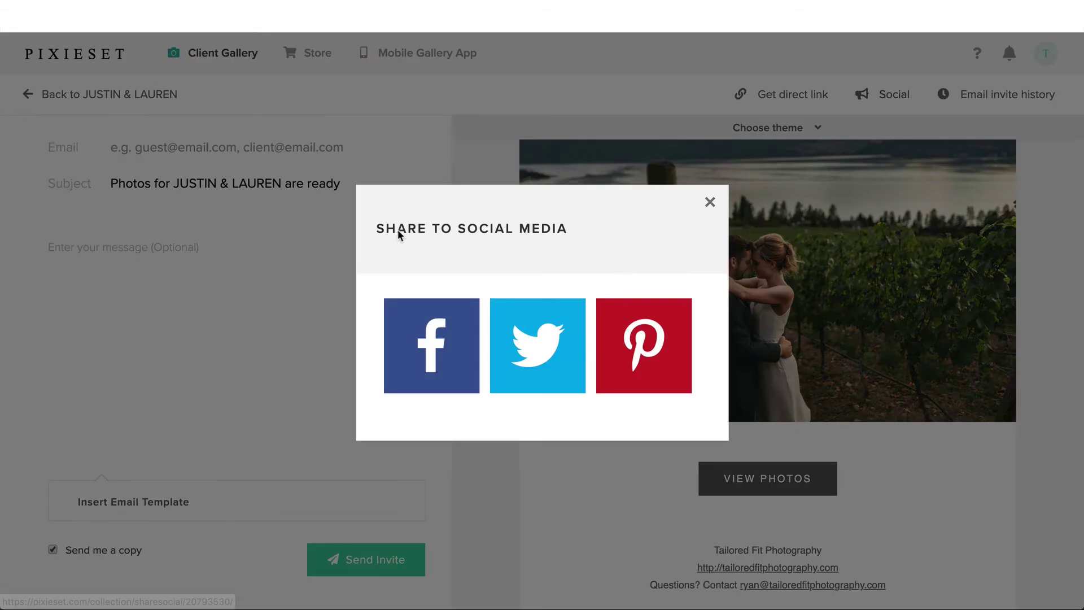
click(682, 103)
- Look through the email invite history, then go back to the JUSTIN & LAUREN collection
click(1011, 98)
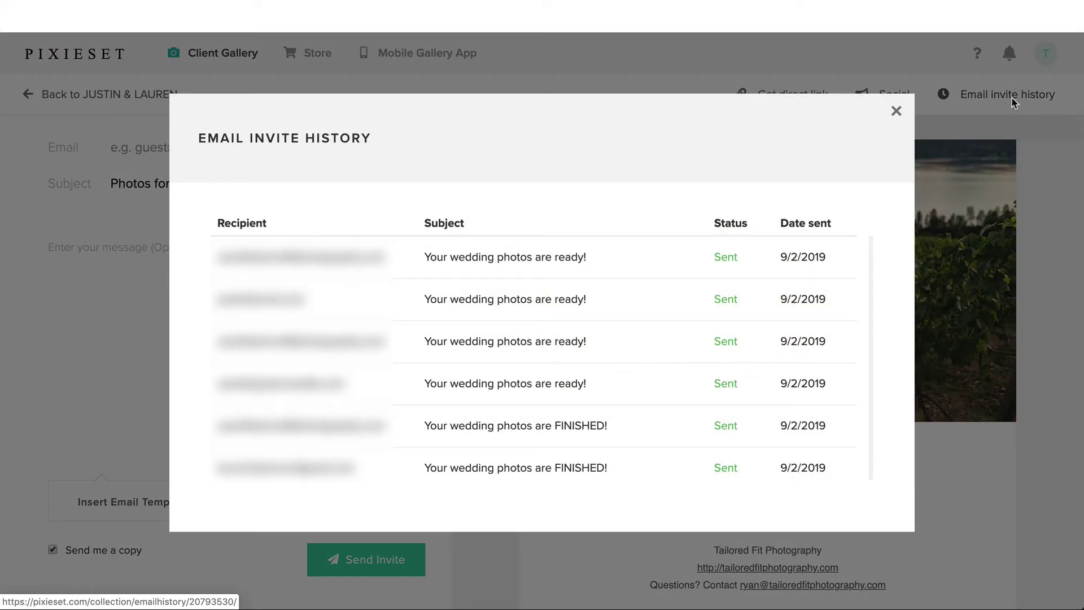
scroll(568, 378, down, 1)
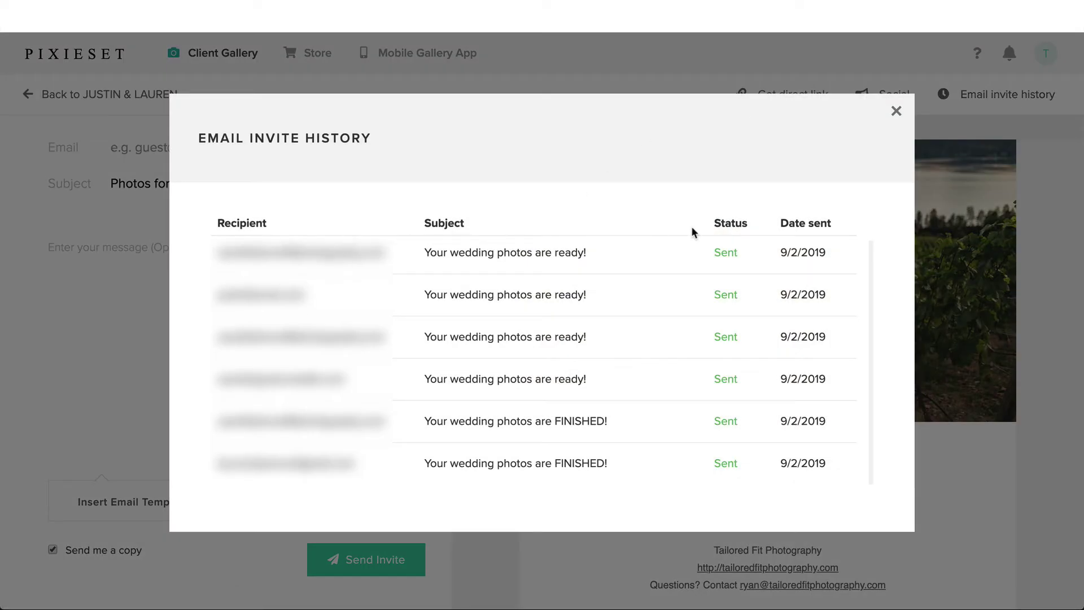
scroll(586, 353, up, 1)
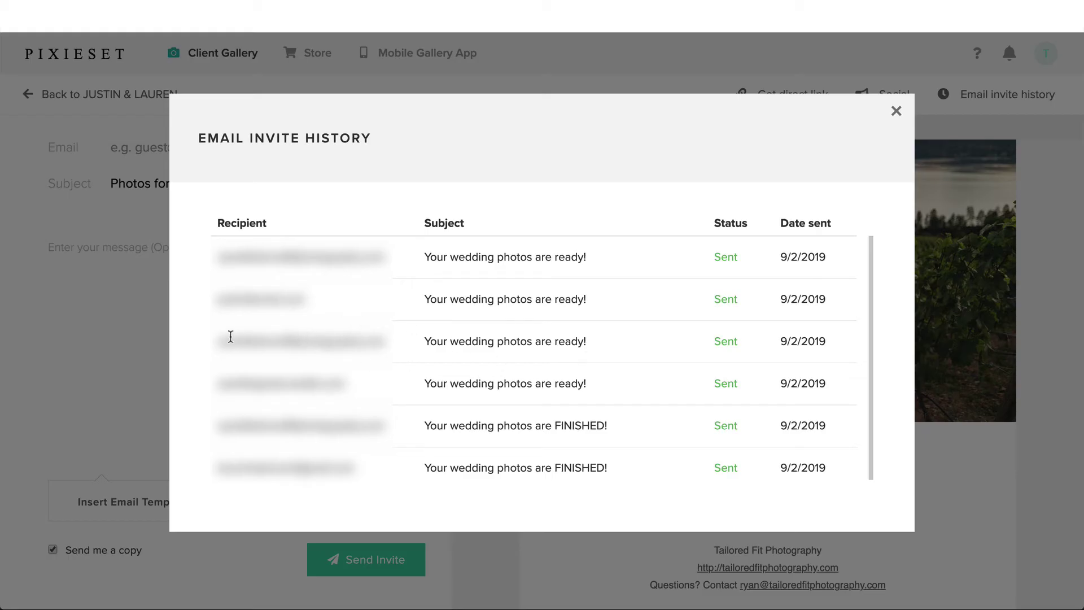
scroll(325, 332, down, 1)
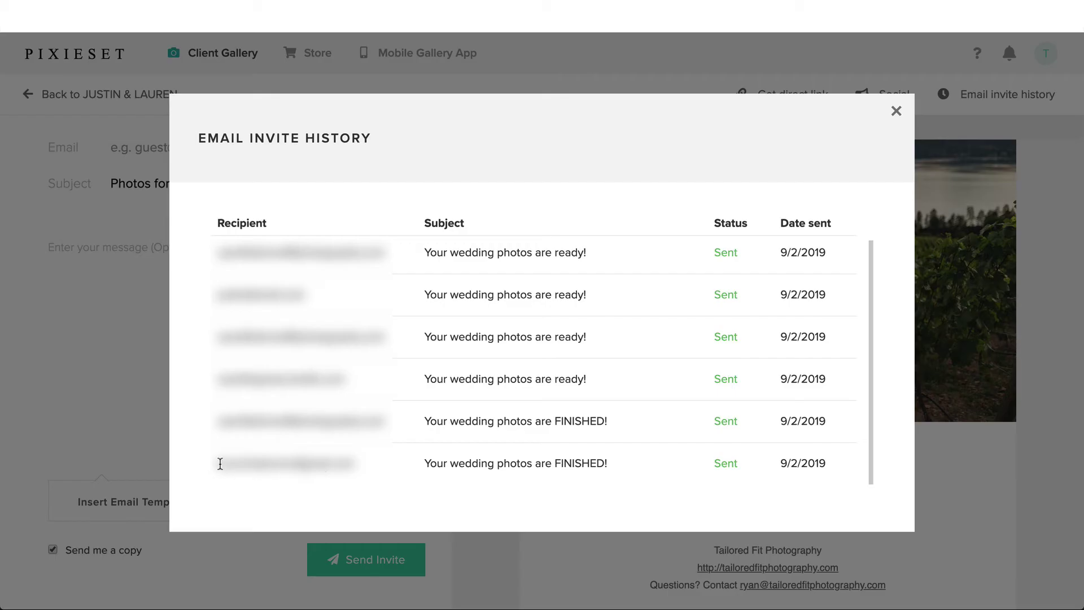
click(221, 463)
click(941, 340)
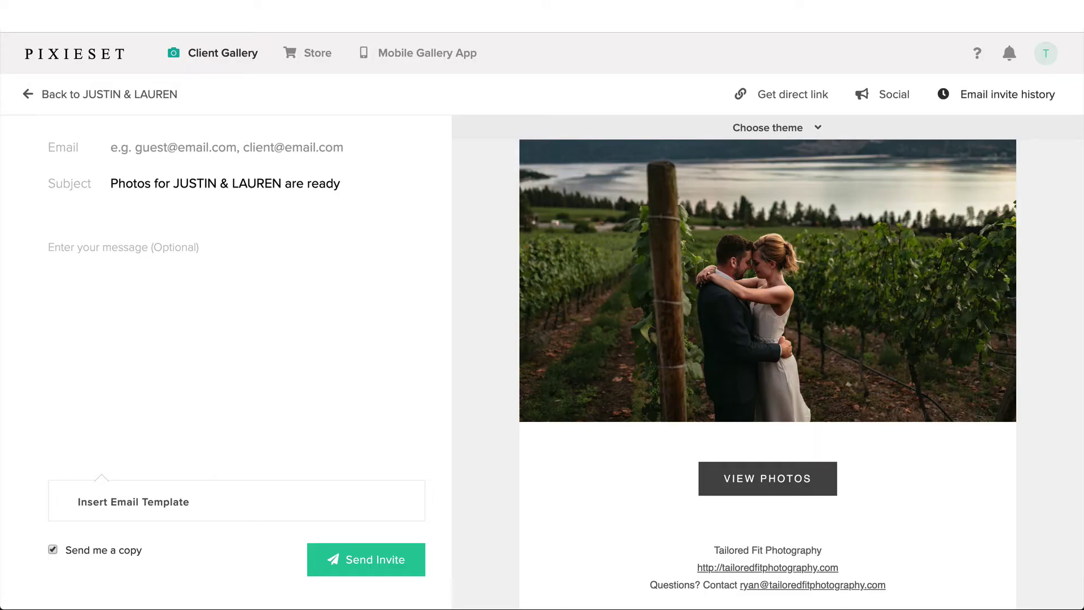
click(107, 94)
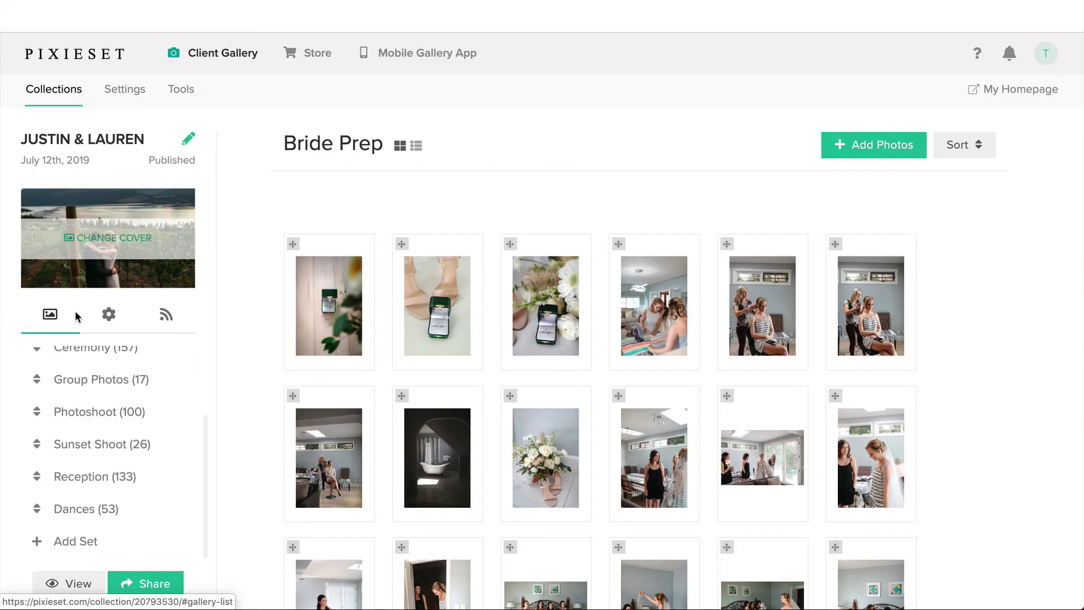
- In the collection's Privacy settings, enter a collection password
click(108, 315)
scroll(133, 416, up, 2)
scroll(135, 420, down, 1)
scroll(134, 419, down, 1)
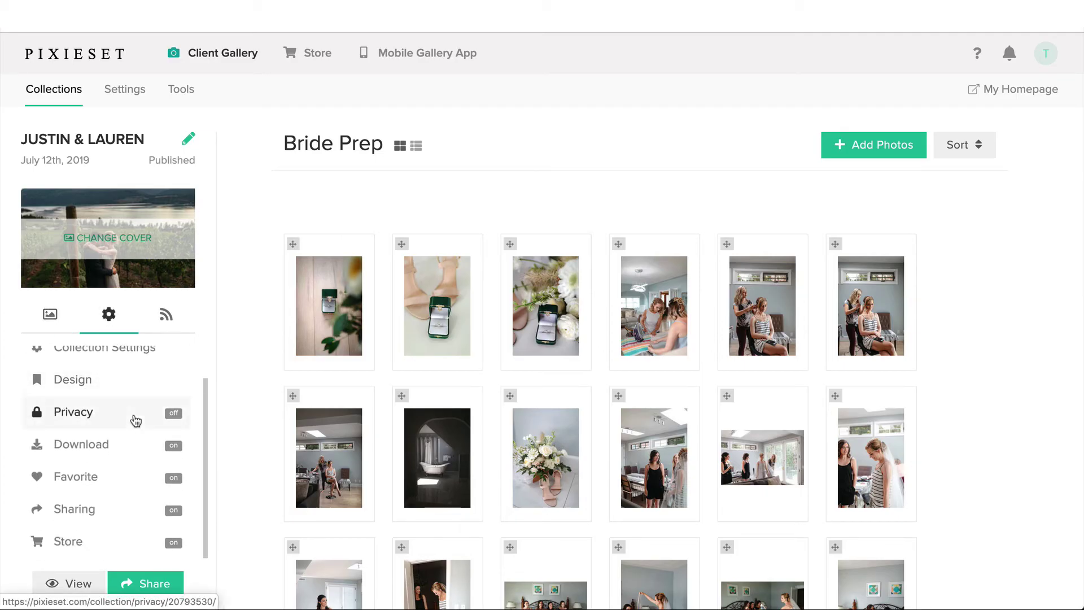
click(103, 422)
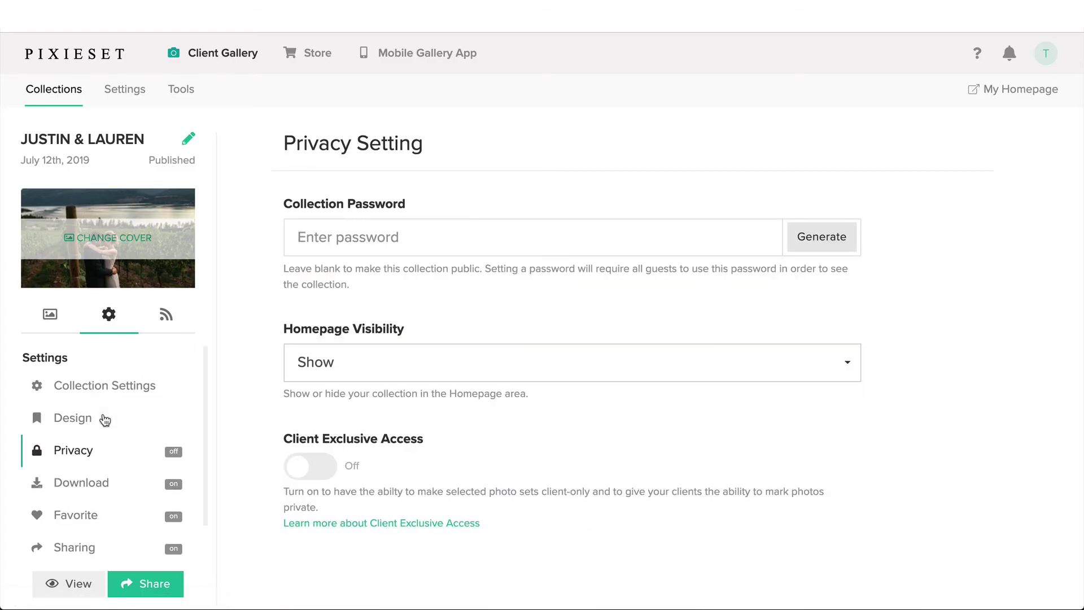
click(480, 235)
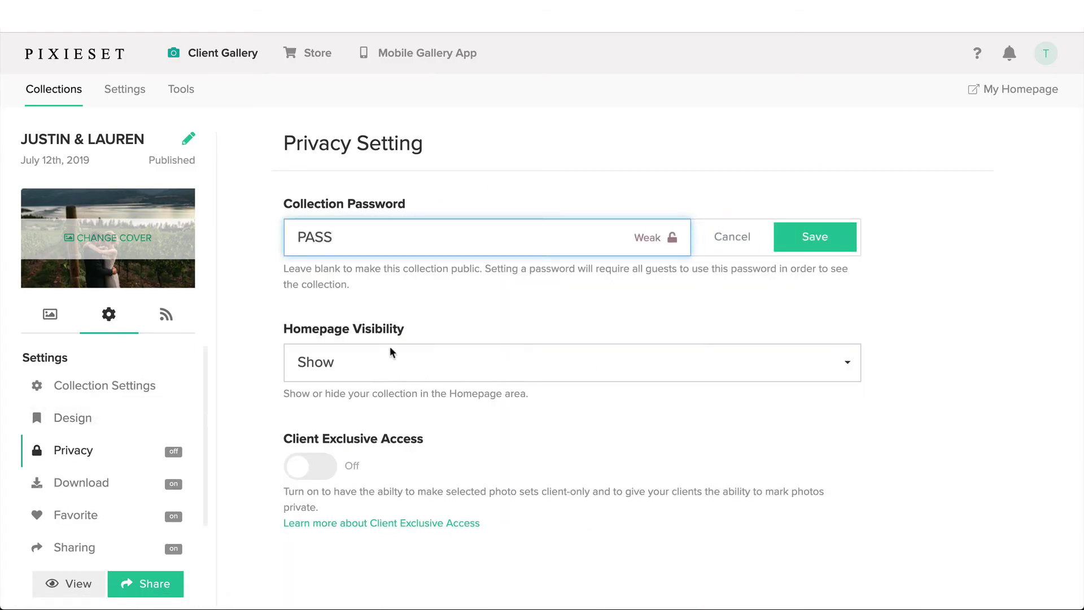
scroll(488, 459, down, 1)
- Turn on Client Exclusive Access and select its generated client access password
click(324, 429)
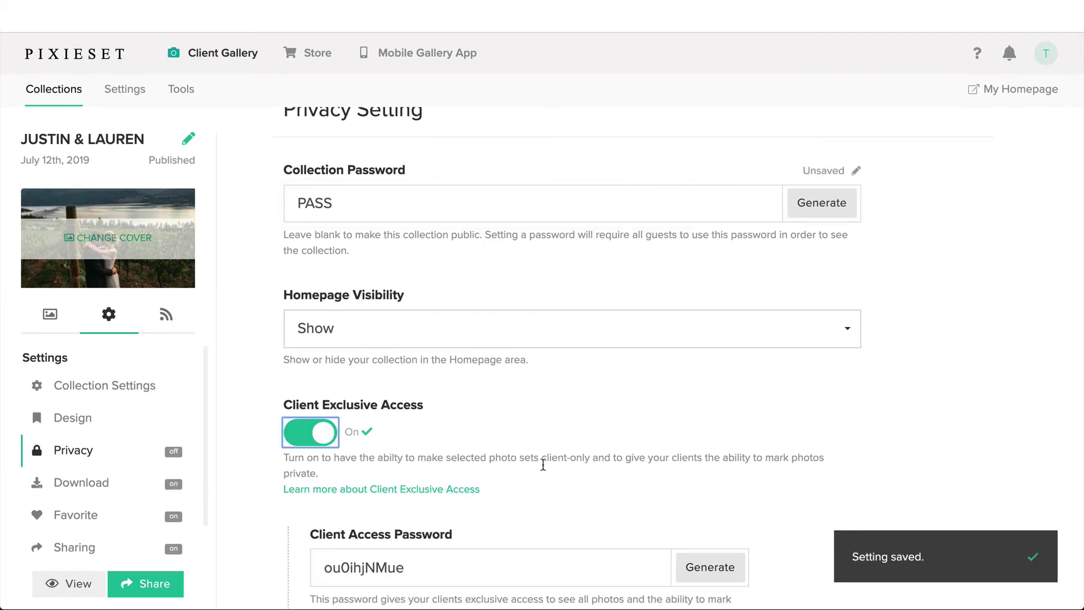
scroll(542, 459, down, 3)
scroll(542, 532, up, 2)
scroll(543, 464, down, 5)
click(440, 235)
scroll(568, 426, down, 4)
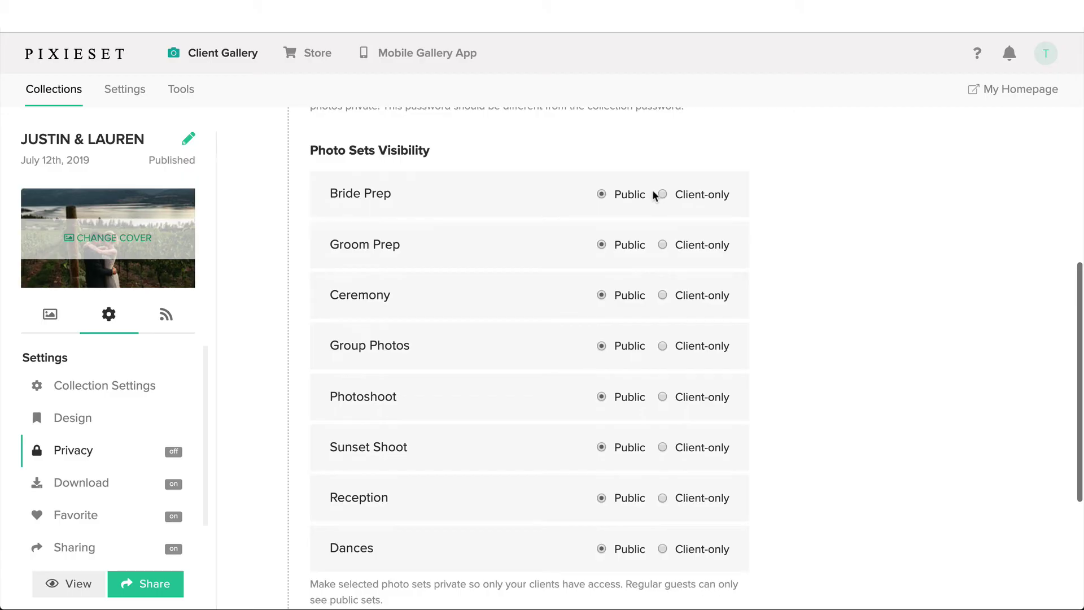
scroll(689, 475, down, 3)
scroll(689, 476, up, 6)
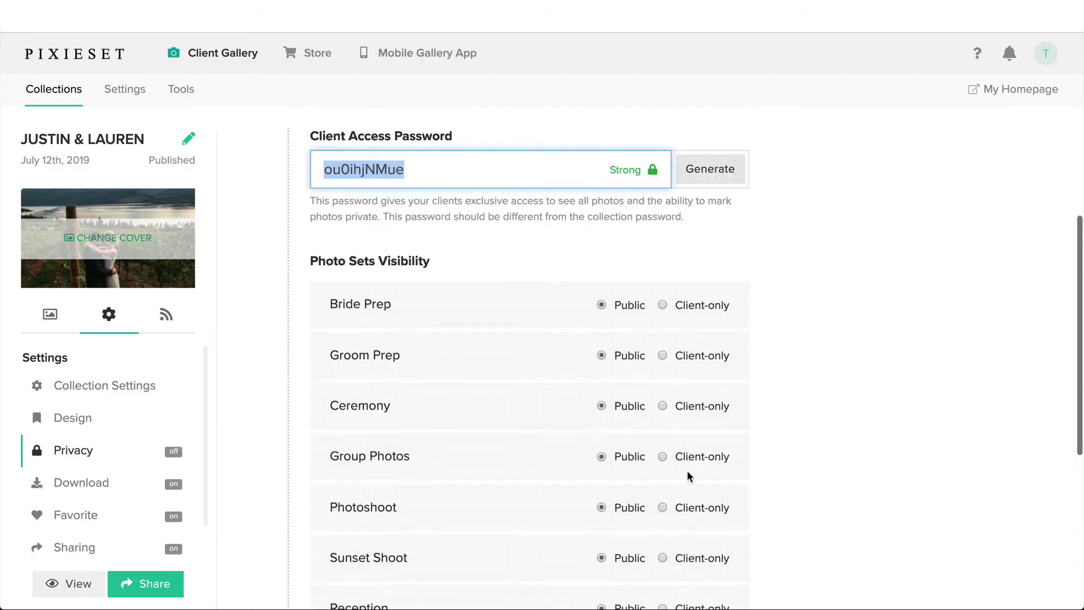
scroll(724, 373, up, 7)
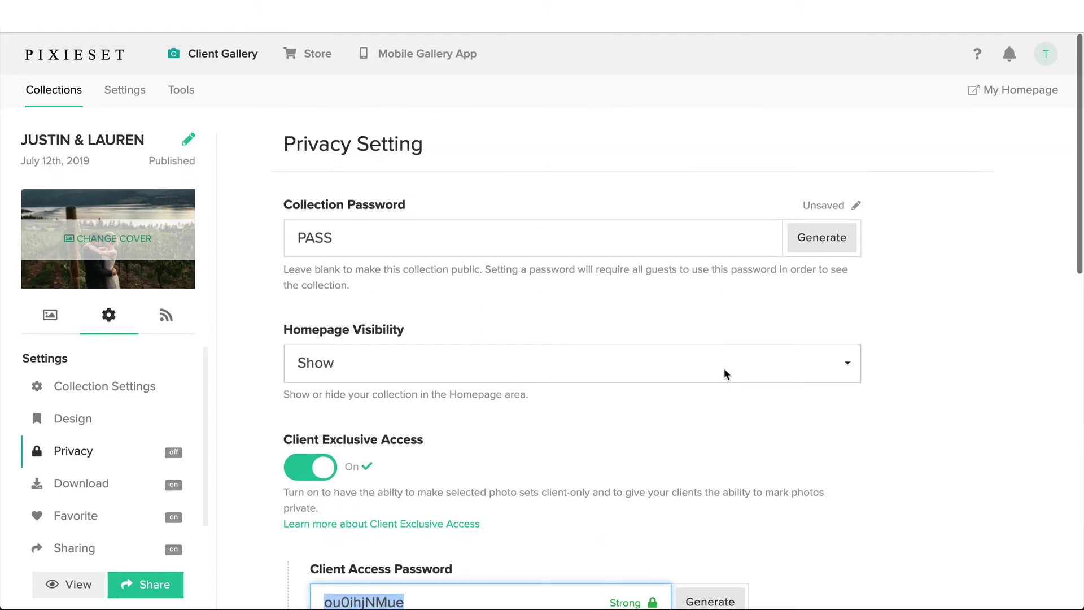
- Clear the collection password, keep homepage visibility on Show, and enter a new password
click(489, 240)
key(super+a)
key(BackSpace)
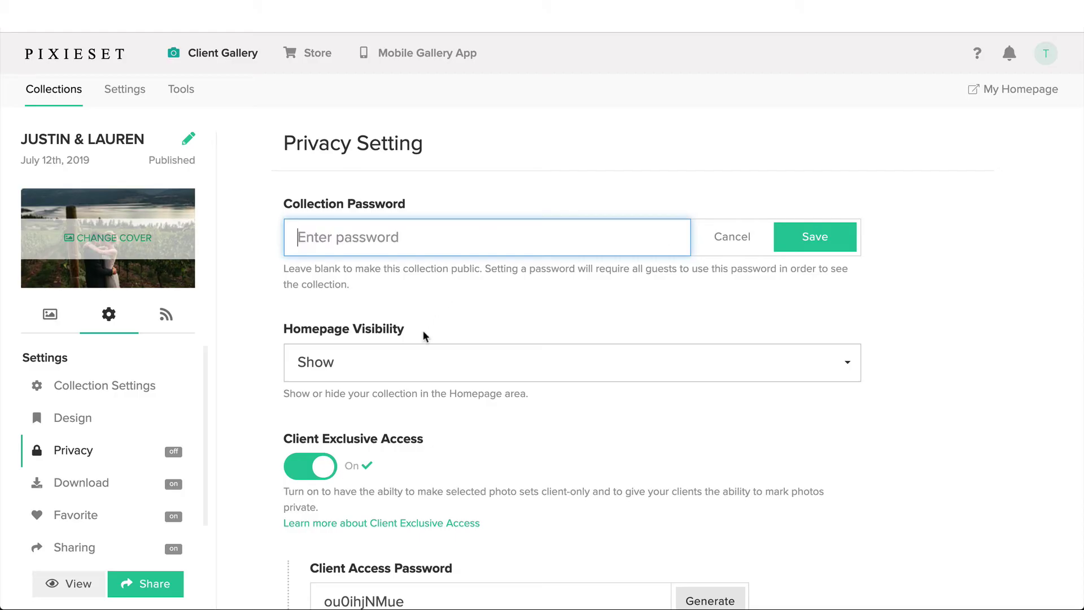
click(388, 371)
key(Escape)
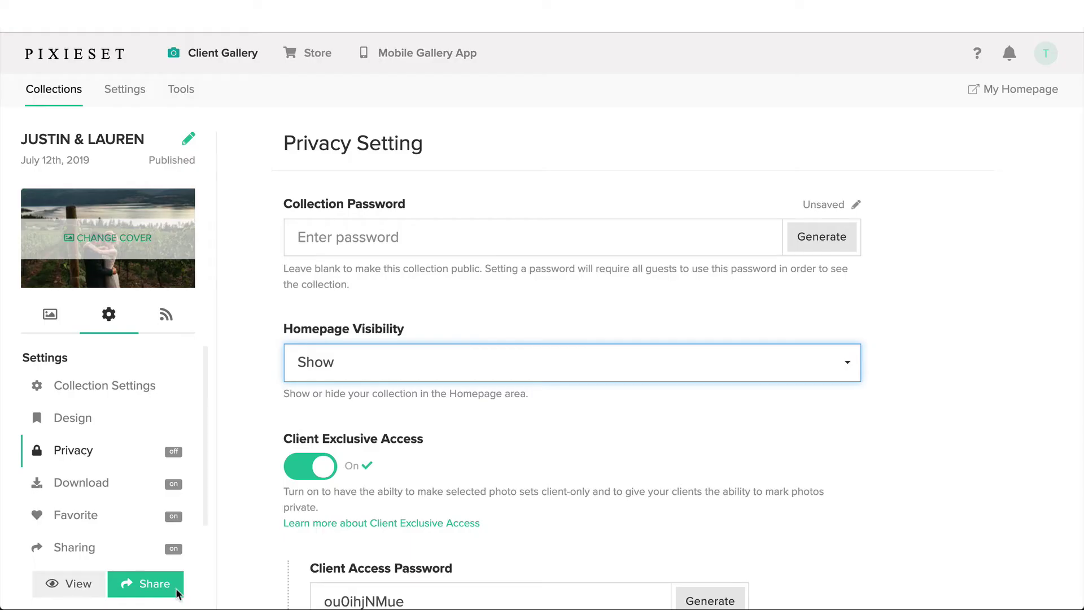
click(375, 237)
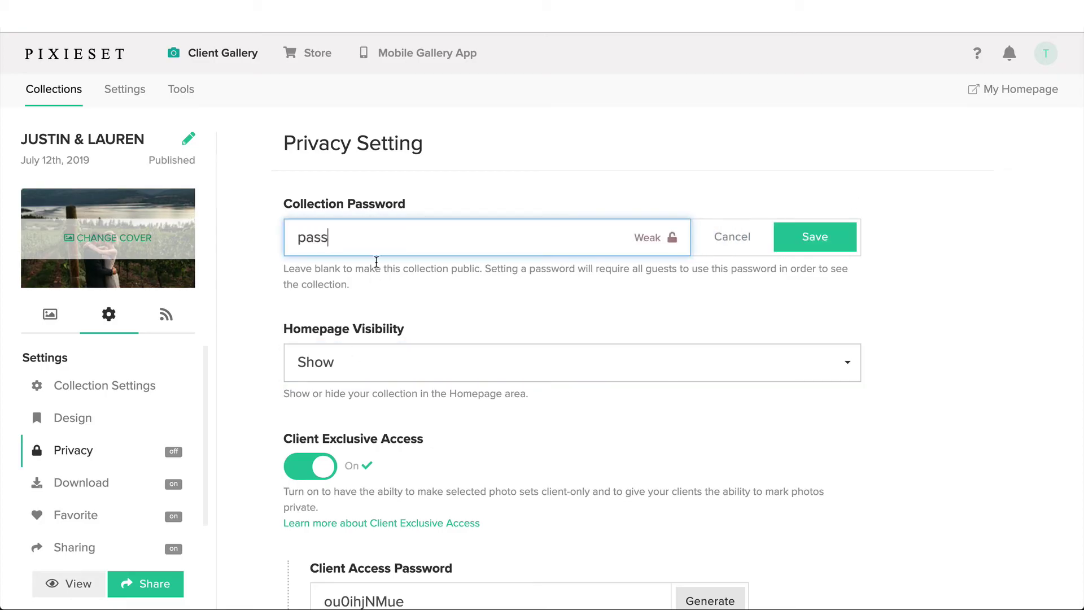
click(150, 585)
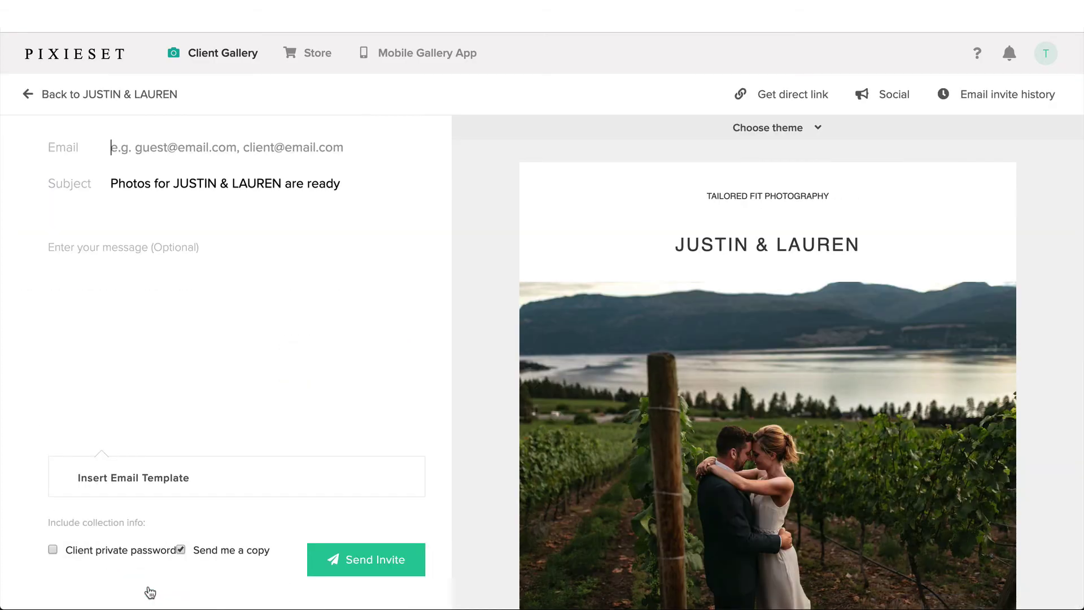
- Include the client private password in the invite and list the saved email templates
click(52, 548)
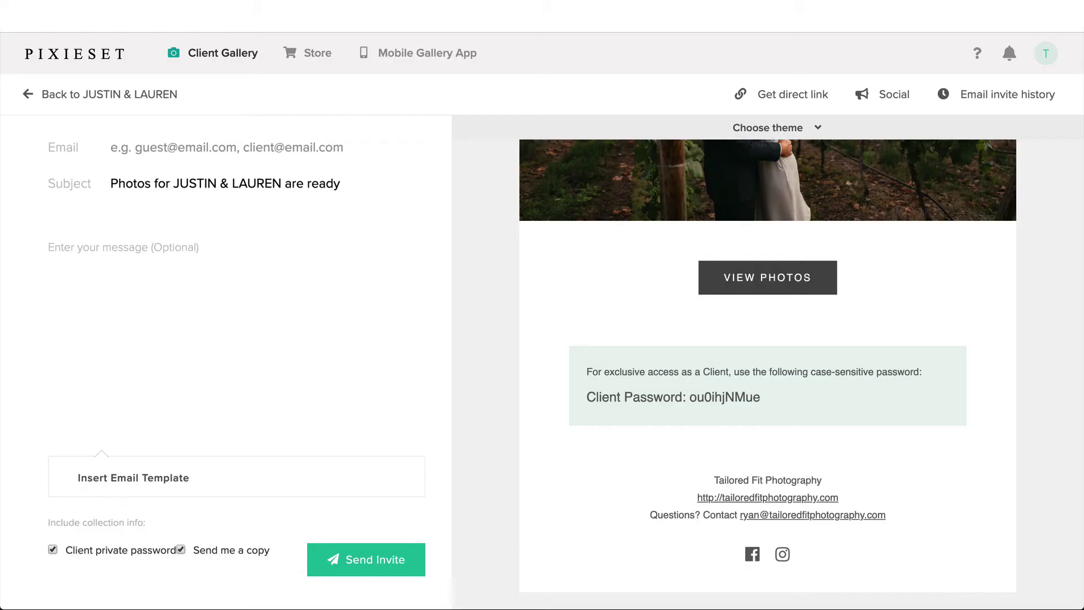
scroll(919, 360, up, 5)
scroll(892, 368, down, 2)
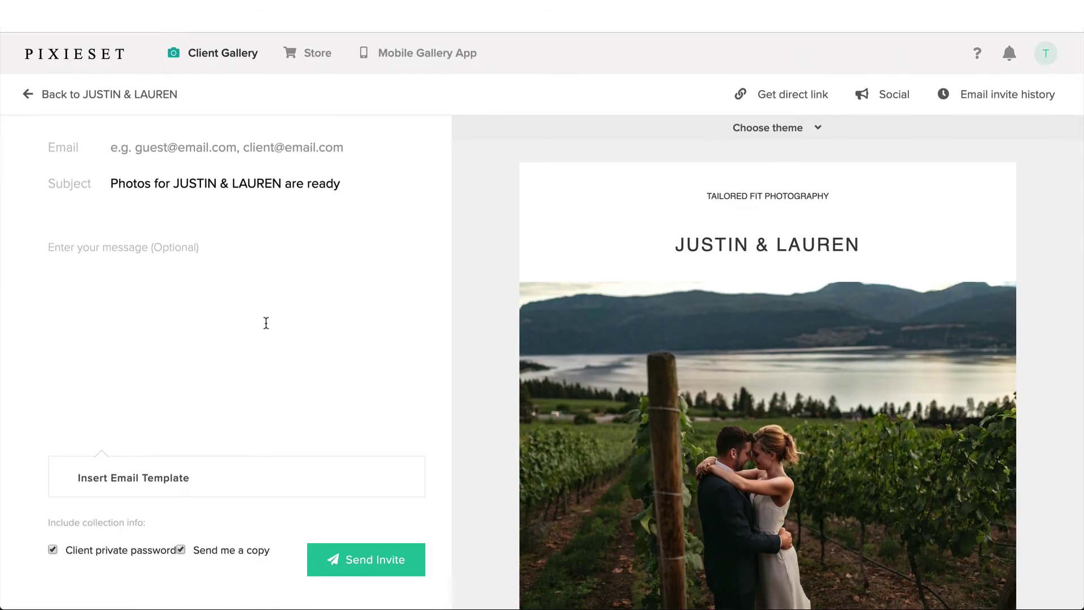
click(266, 323)
click(125, 481)
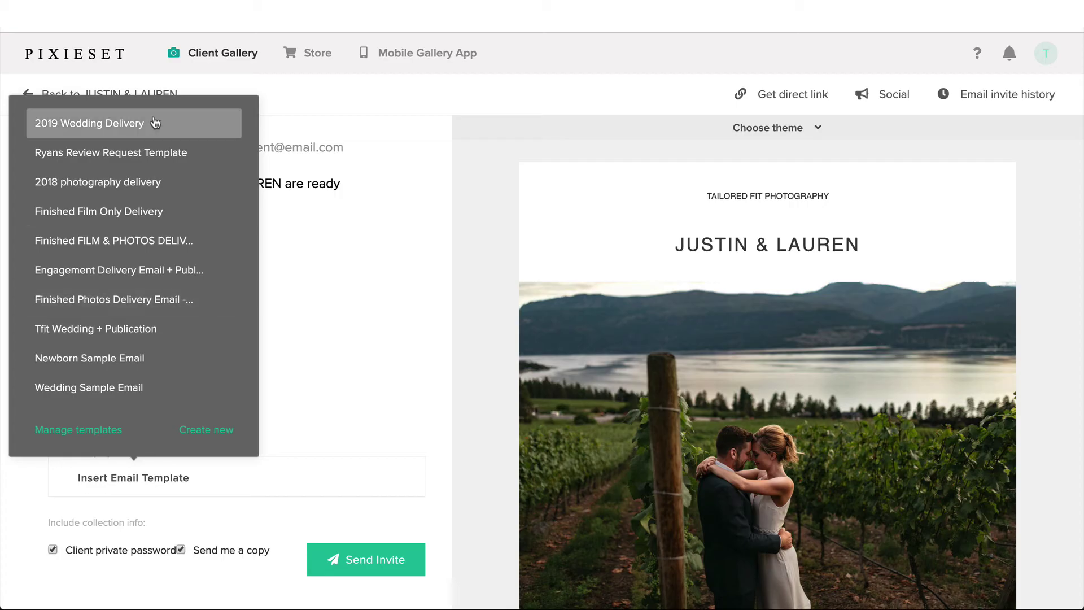
- Insert the 2019 Wedding Delivery template, then replace it with the engagement delivery template
click(154, 123)
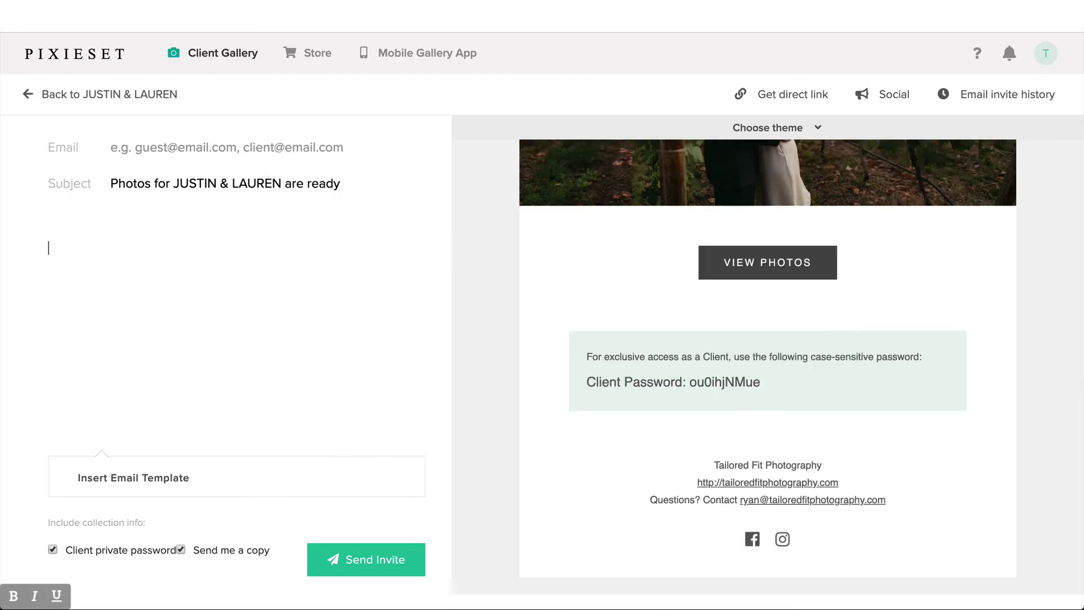
click(164, 481)
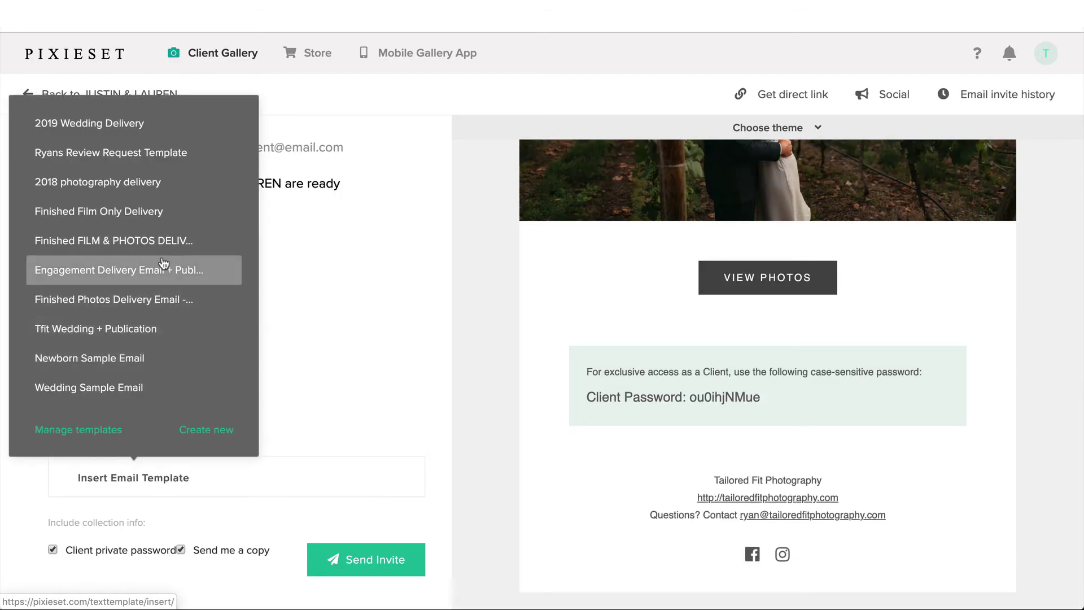
click(164, 269)
scroll(684, 327, up, 3)
scroll(685, 327, up, 2)
scroll(683, 321, down, 6)
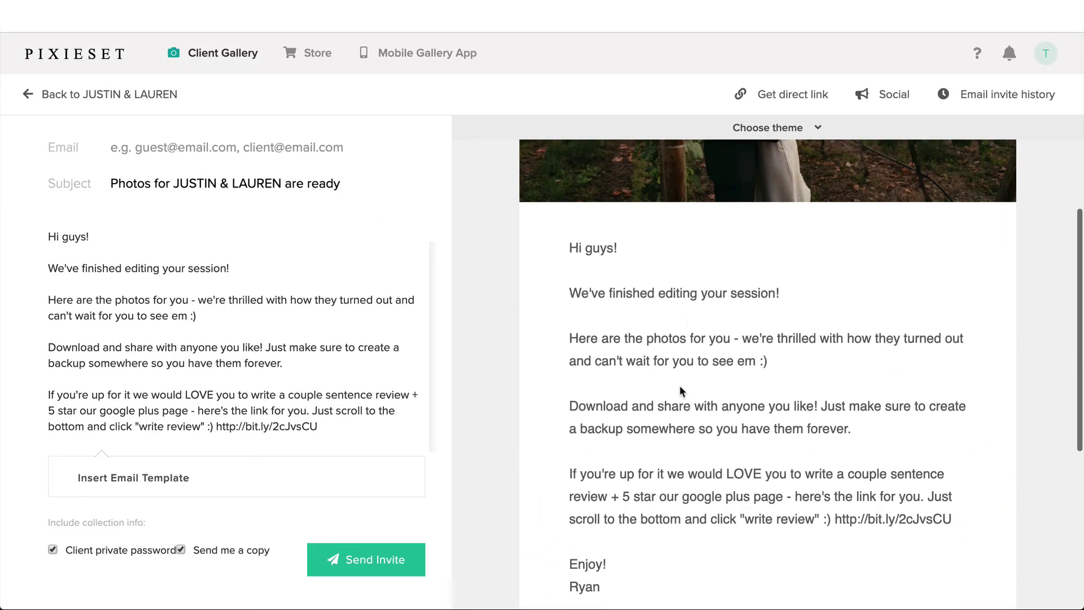
scroll(679, 385, down, 3)
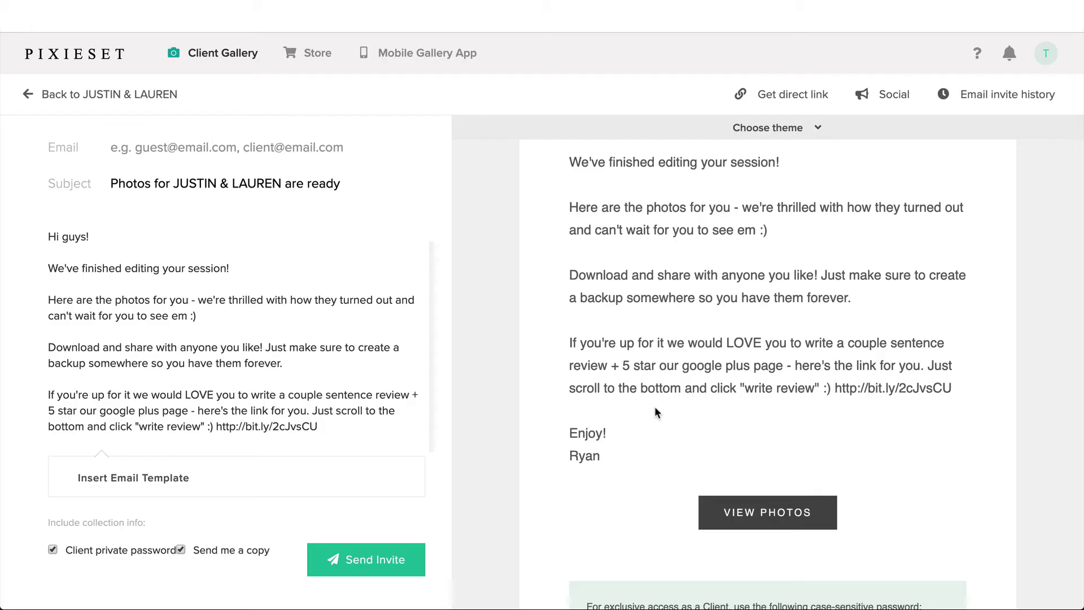
scroll(656, 412, down, 2)
- Highlight the review request paragraph, the google plus page phrase and the review link in the preview
drag(569, 270, 742, 304)
click(742, 304)
drag(966, 317, 573, 265)
click(646, 290)
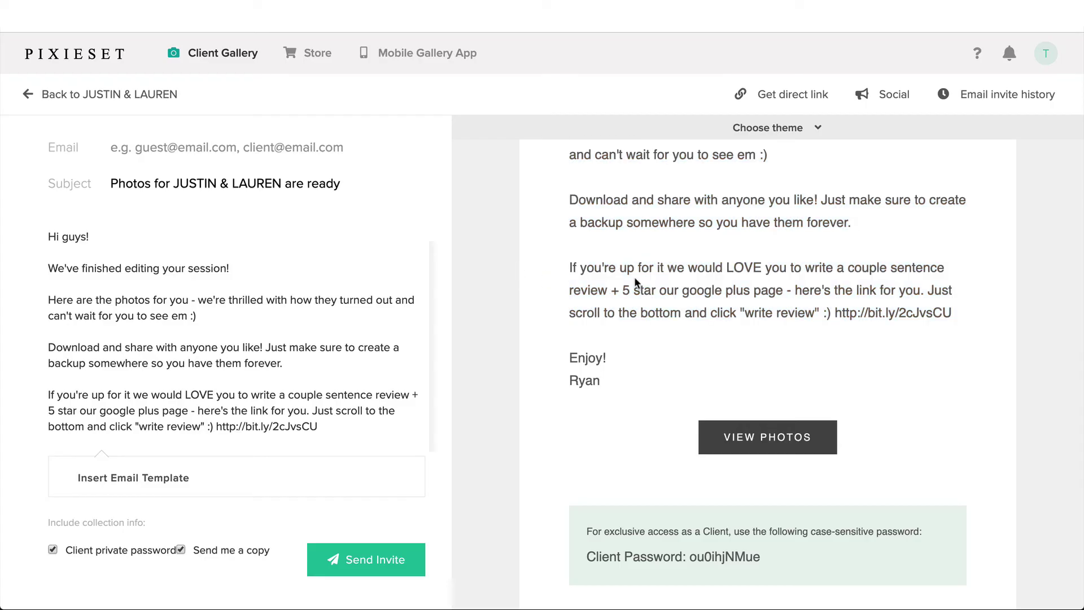
drag(572, 266, 758, 261)
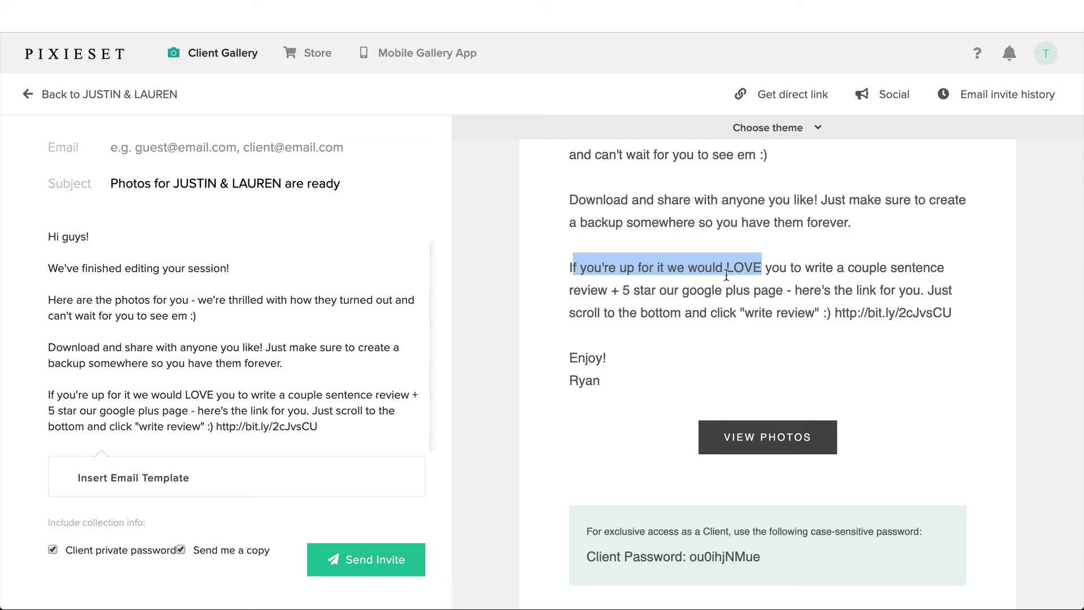
click(682, 291)
drag(683, 290, 785, 291)
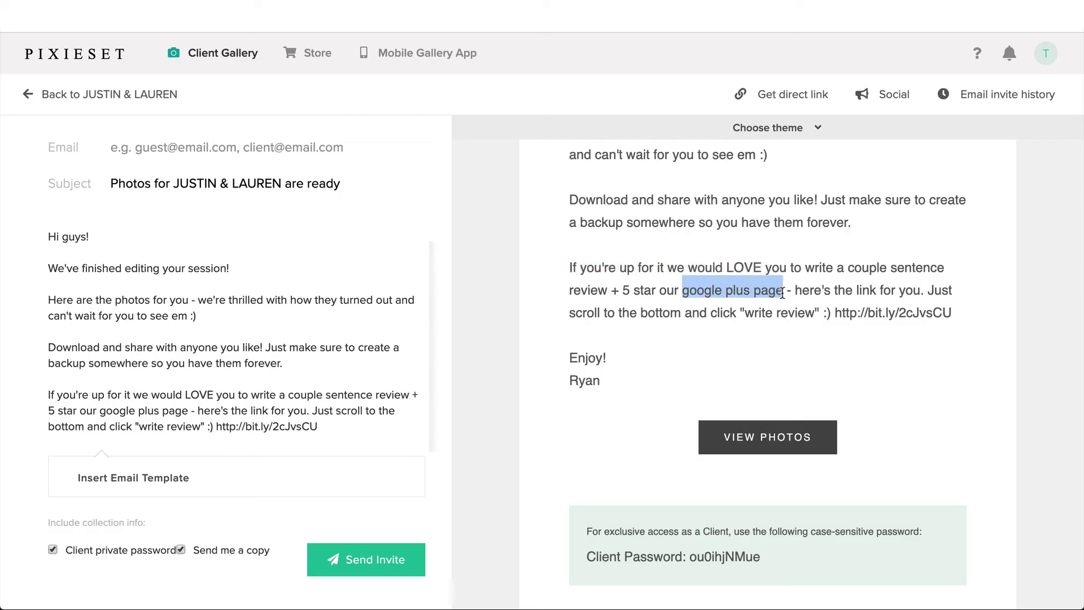
click(828, 288)
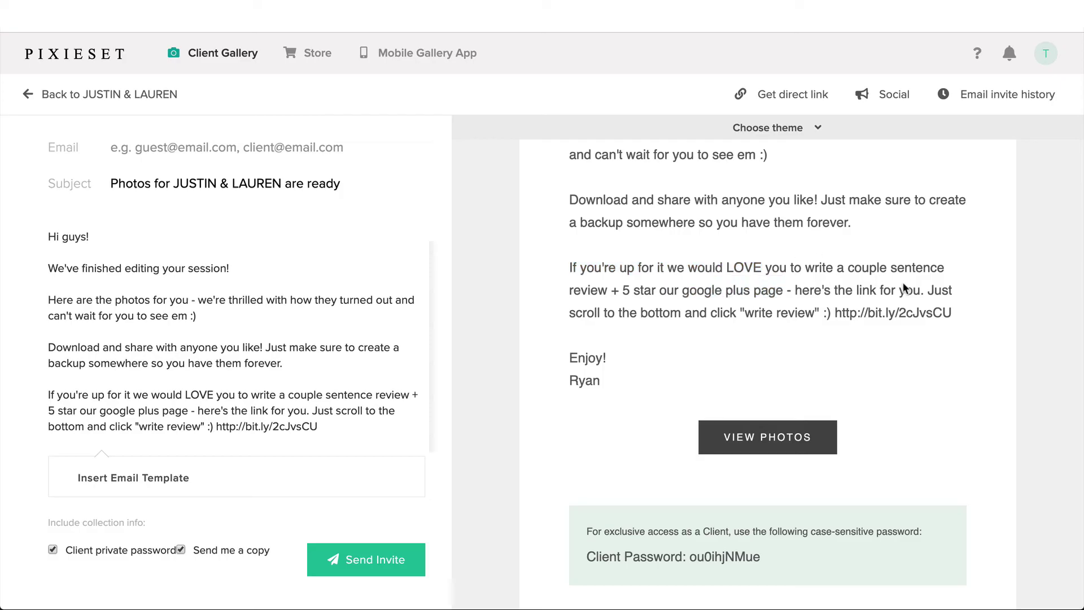
drag(837, 314, 951, 310)
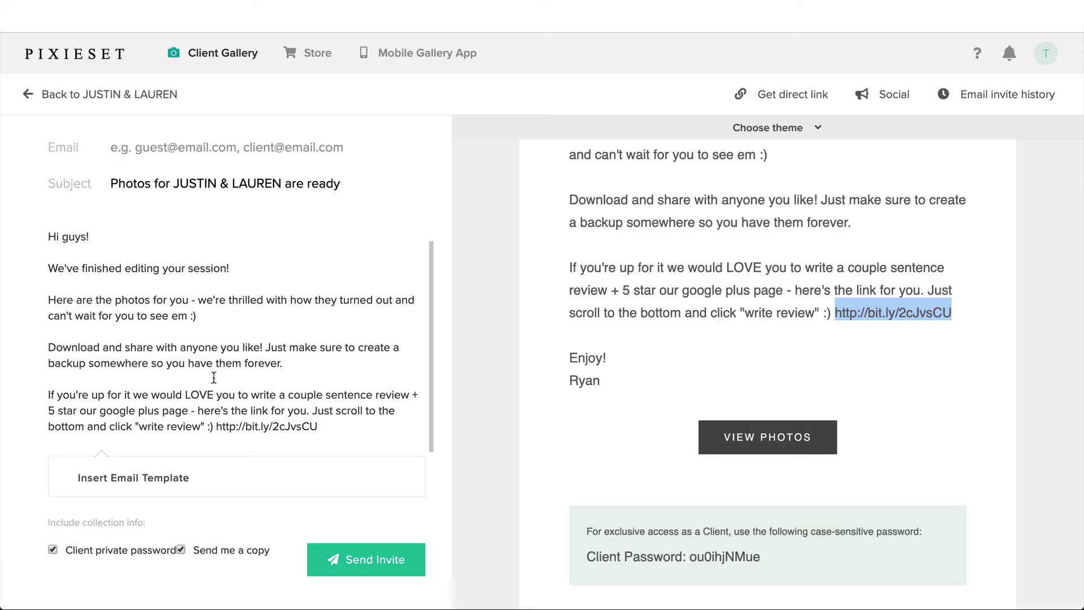
- Highlight the review request paragraph through 'Enjoy!', then return to the Collections list
scroll(698, 287, up, 10)
scroll(679, 459, down, 10)
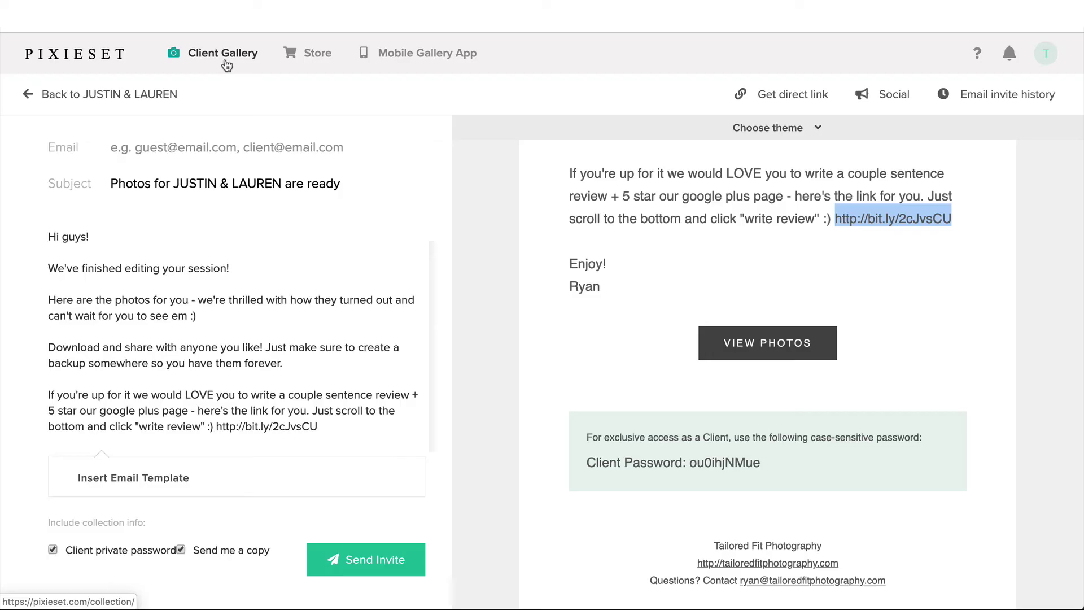
scroll(709, 266, up, 10)
scroll(716, 398, down, 5)
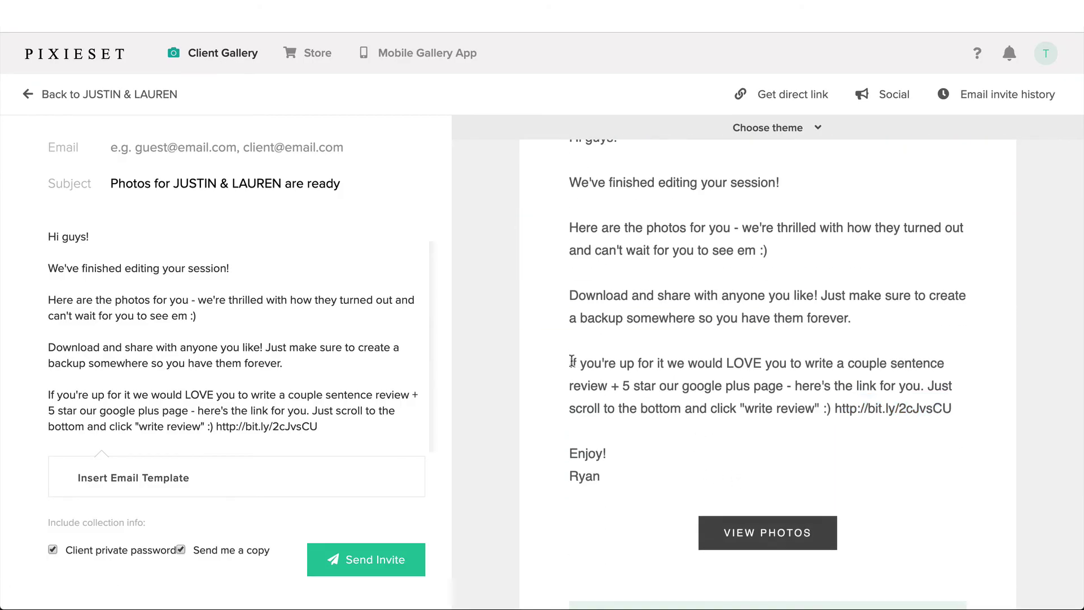
drag(570, 360, 915, 454)
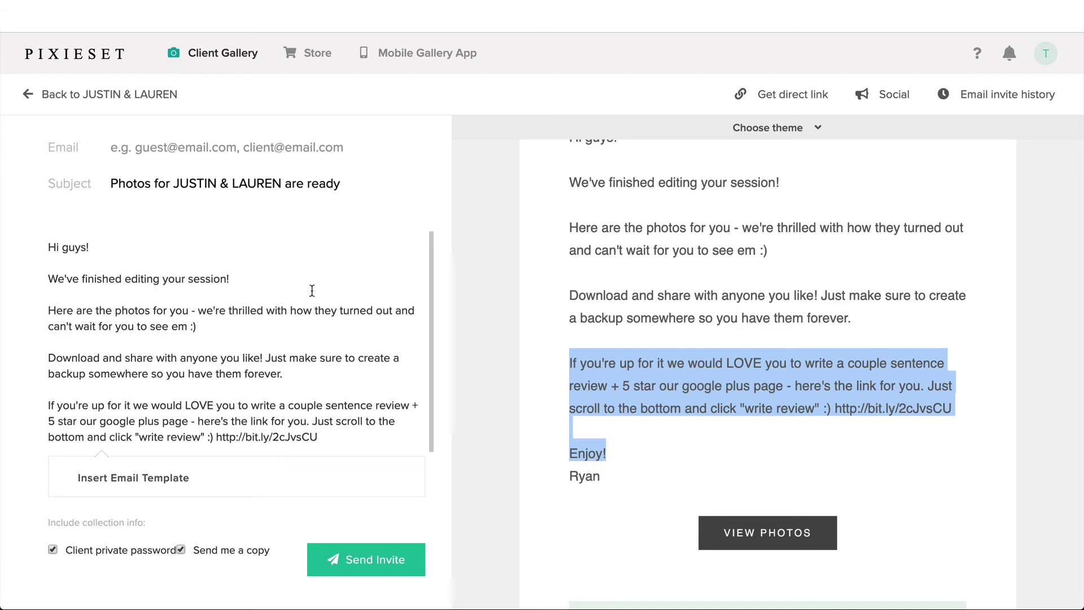
scroll(654, 312, up, 8)
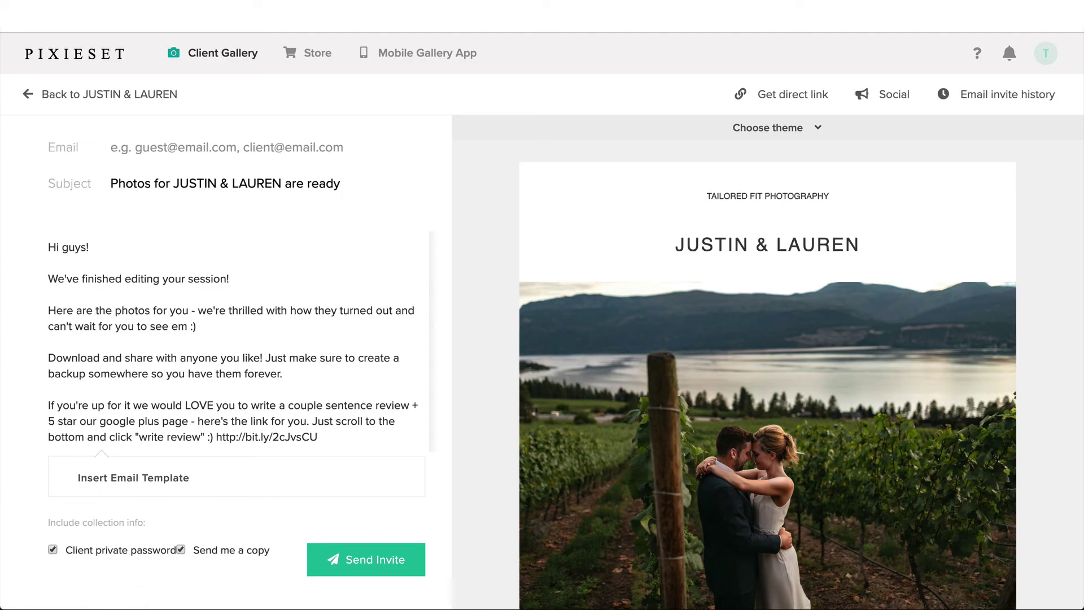
click(85, 53)
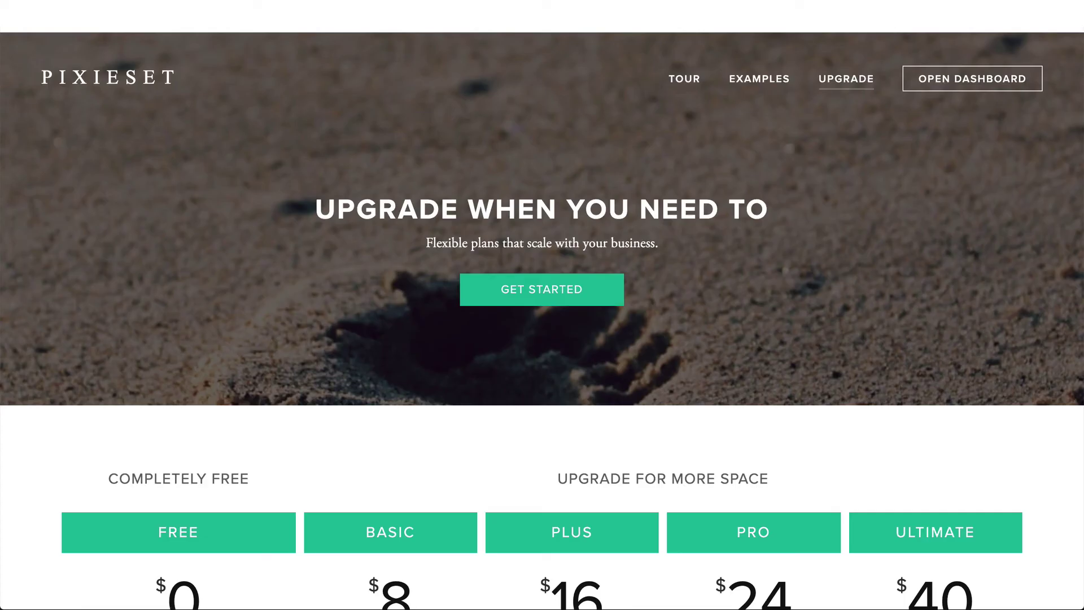
- Highlight the Free plan's $0 price and its 3 GB storage
scroll(431, 266, down, 6)
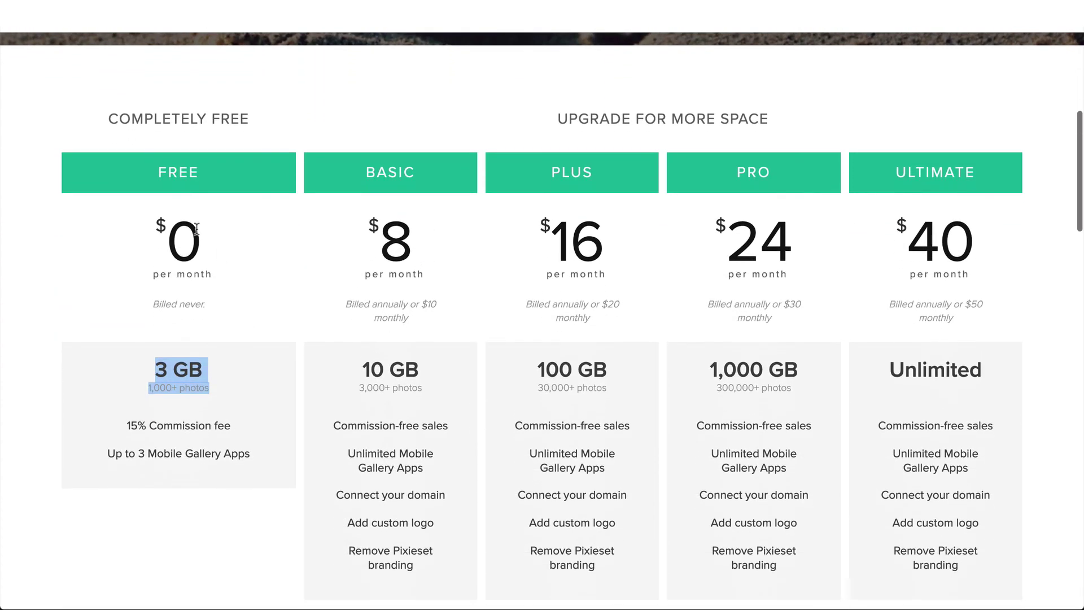
drag(159, 230, 206, 263)
click(161, 288)
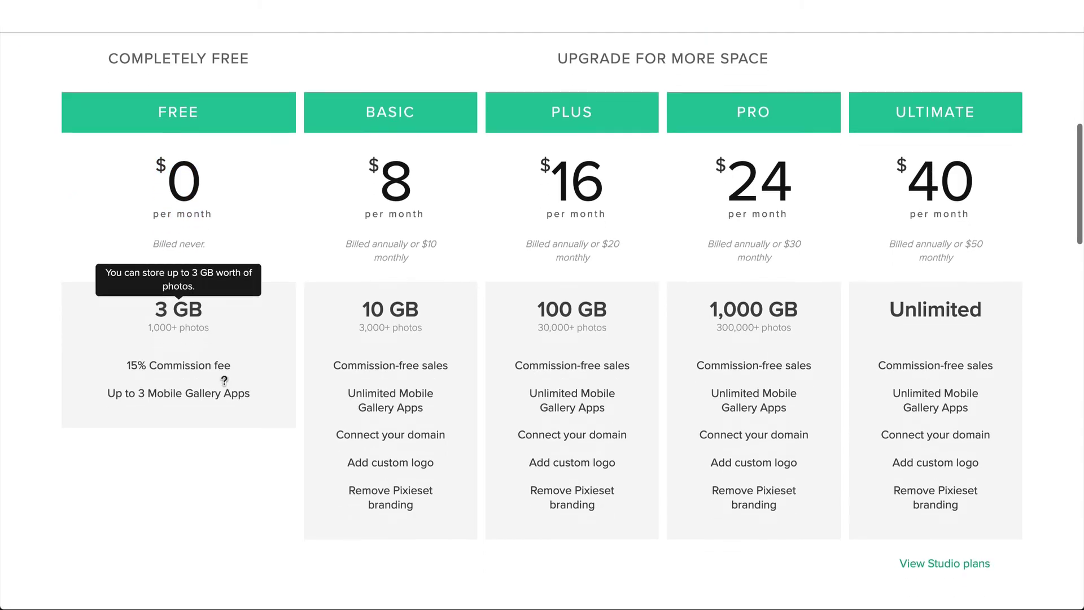
scroll(224, 381, down, 1)
mouse_move(214, 333)
drag(213, 310, 134, 315)
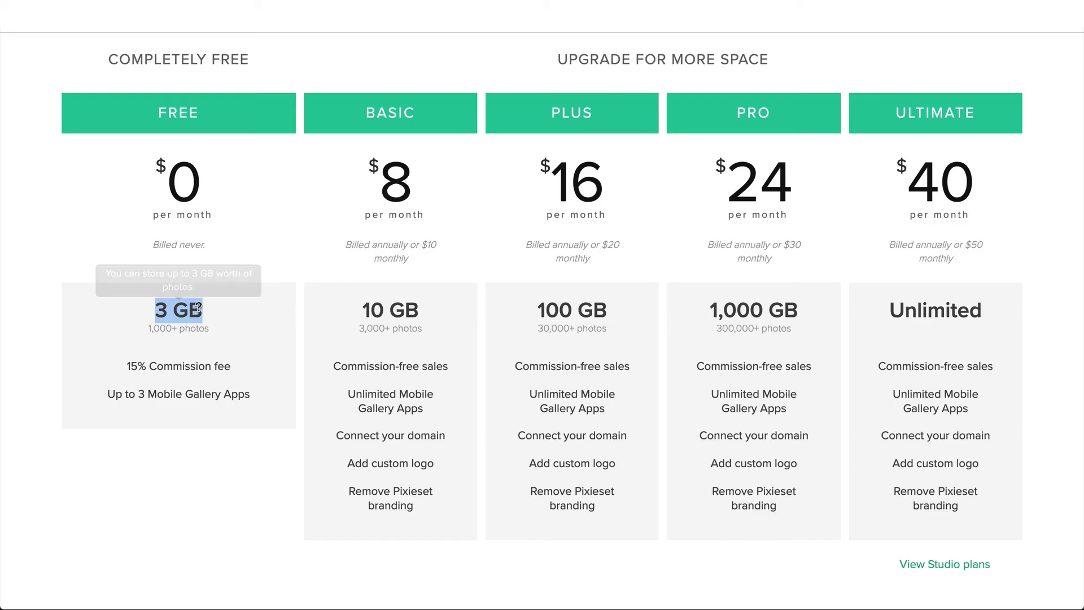
click(236, 316)
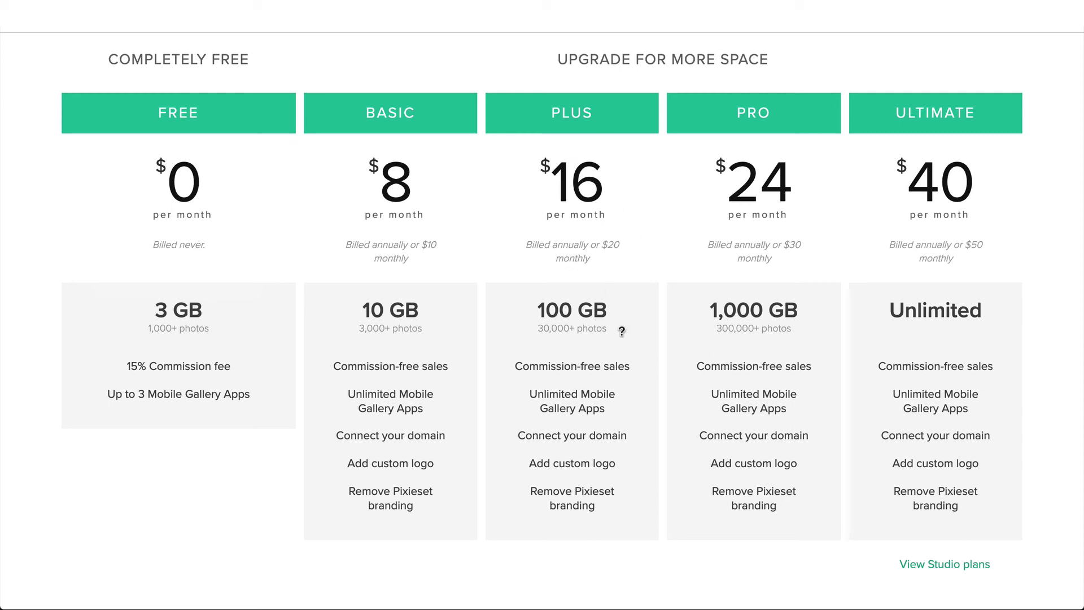
- Compare the Plus and Pro plan columns, then revisit the Free plan's price details
scroll(628, 319, down, 1)
drag(550, 51, 561, 55)
drag(585, 118, 610, 456)
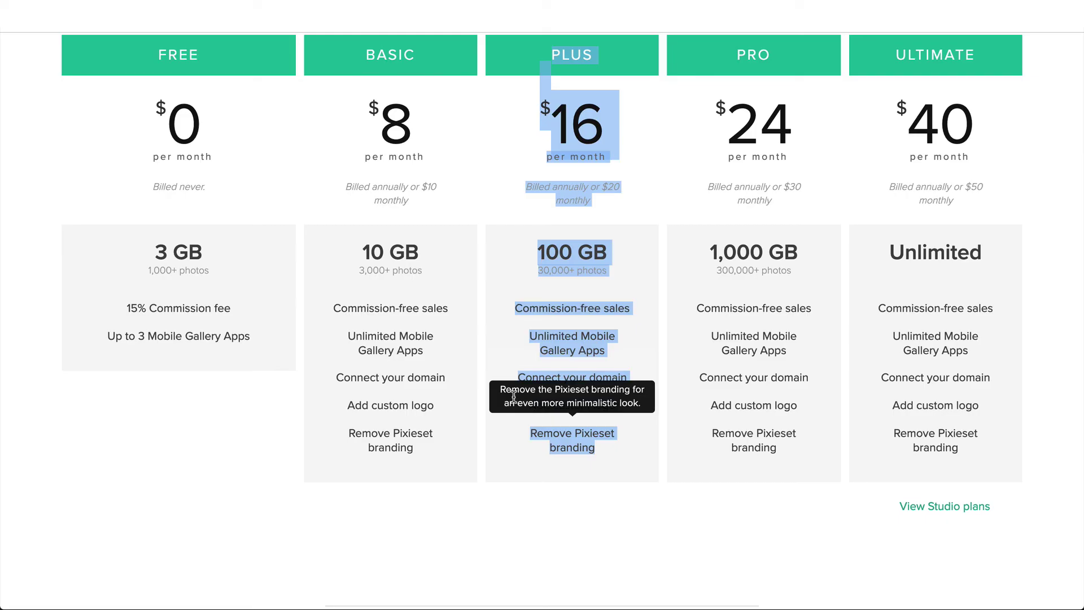
scroll(525, 406, up, 1)
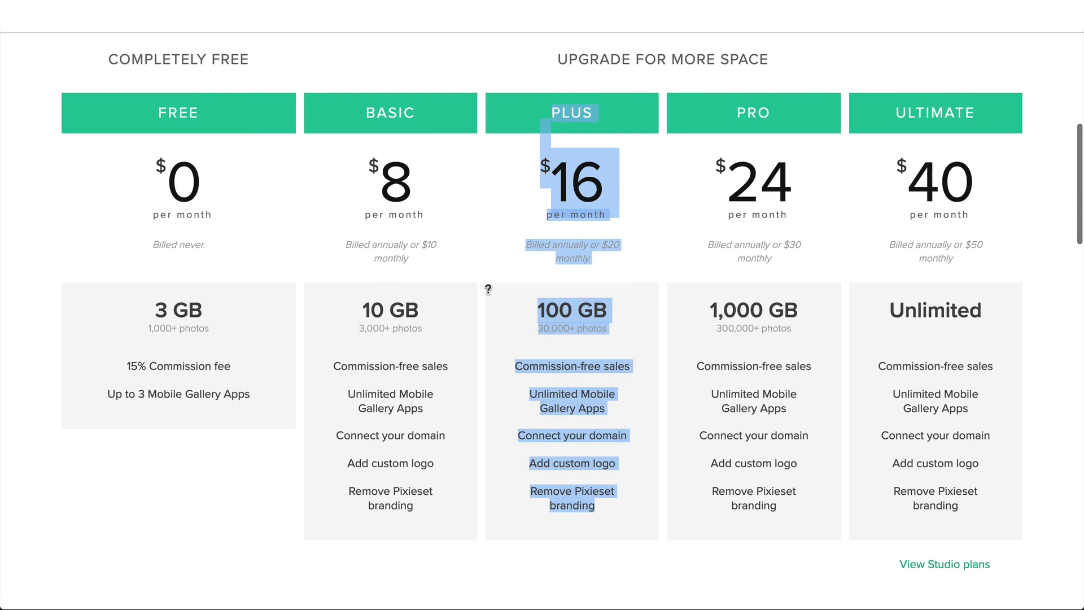
mouse_move(676, 438)
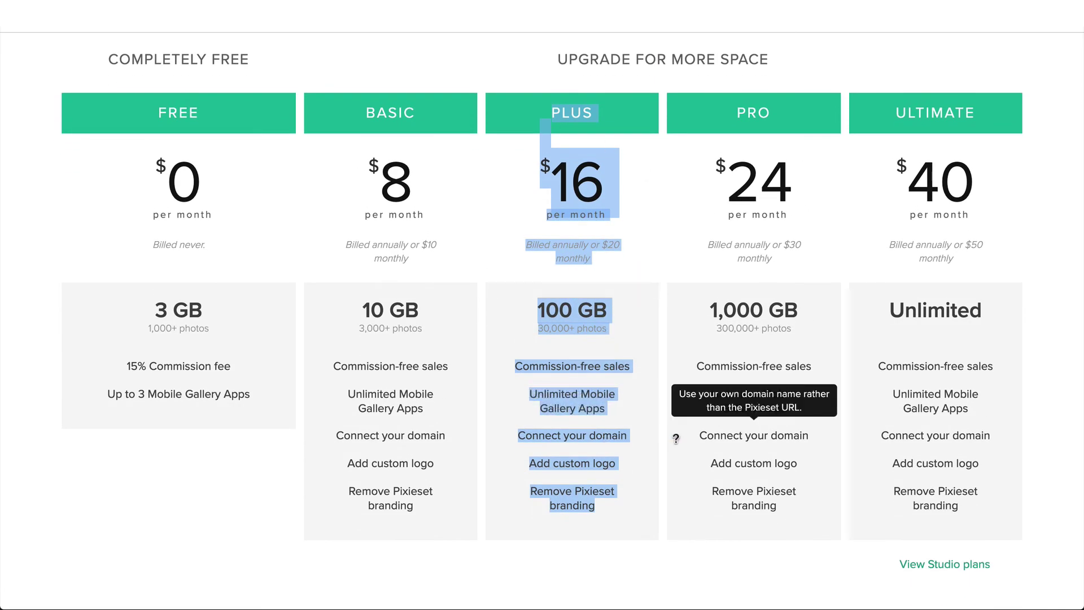
drag(728, 116, 821, 512)
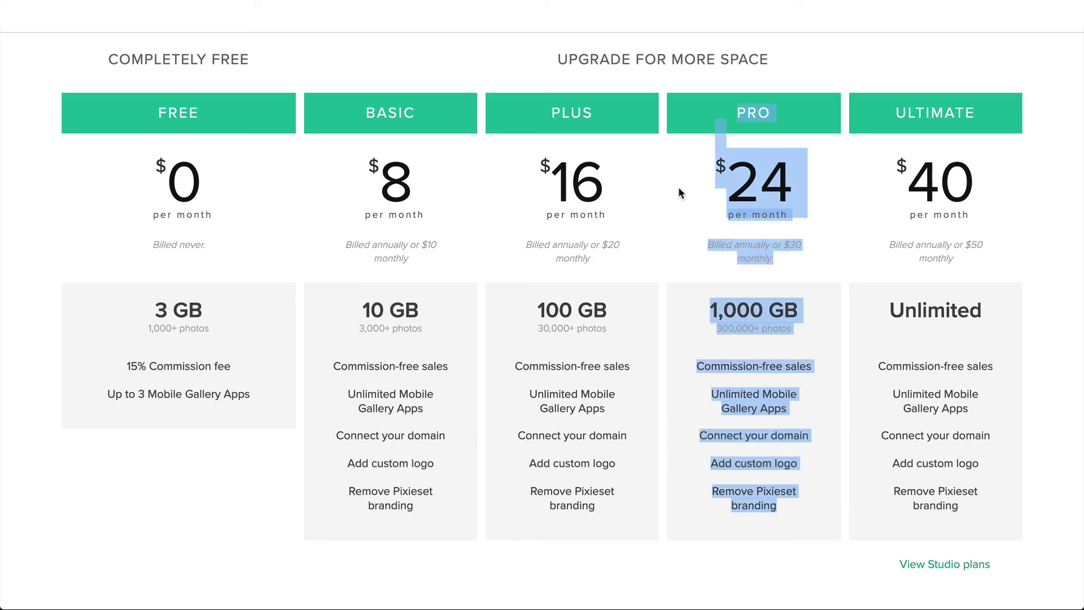
drag(544, 111, 660, 464)
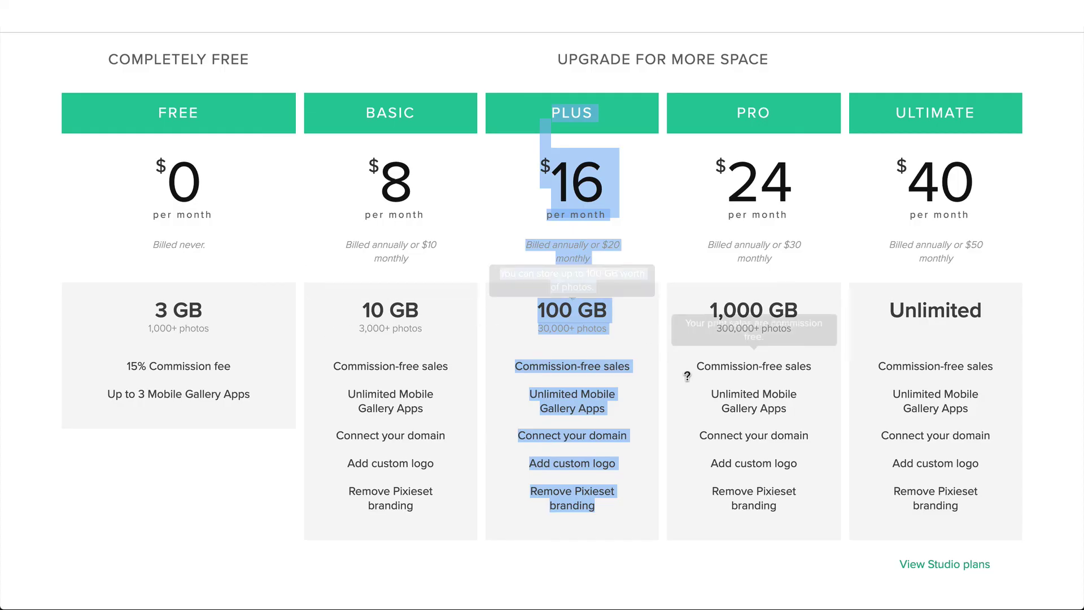
mouse_move(979, 364)
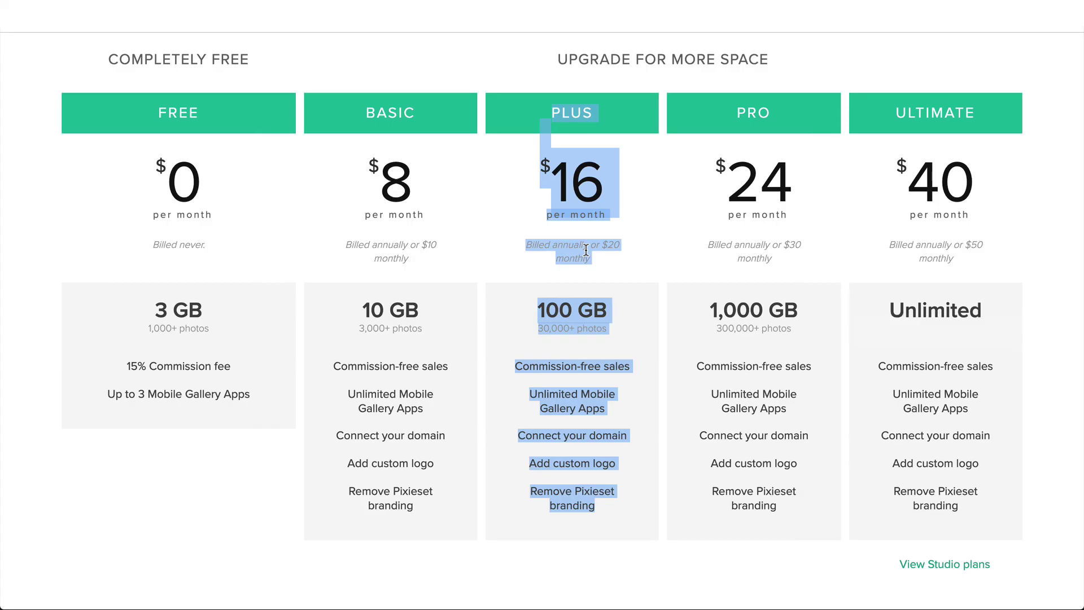
drag(157, 165, 274, 284)
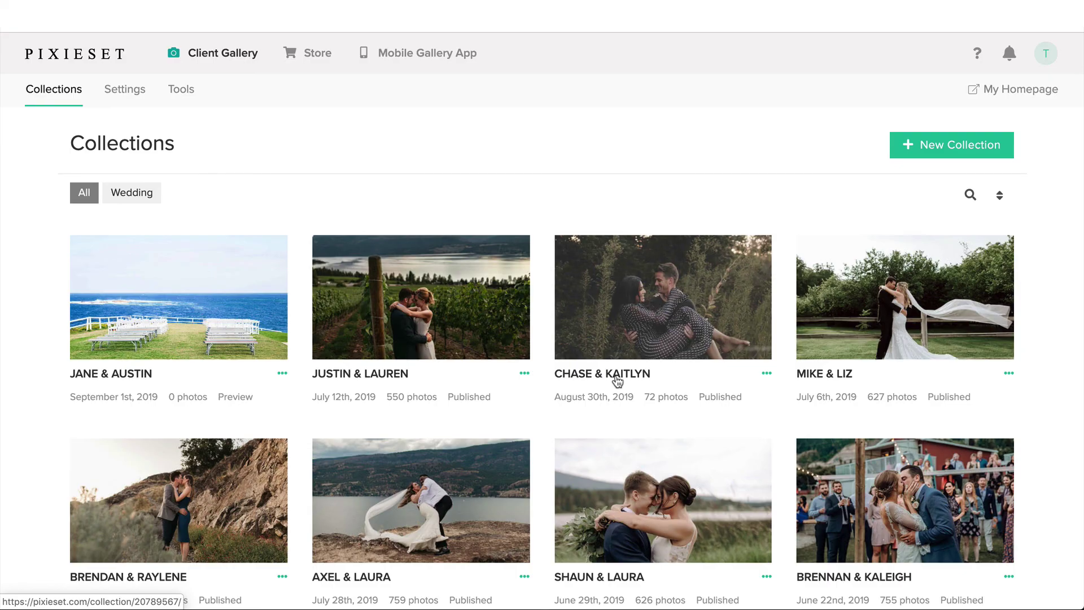
- Scroll through the first collections page, then open pages 2 and 3
scroll(627, 378, down, 5)
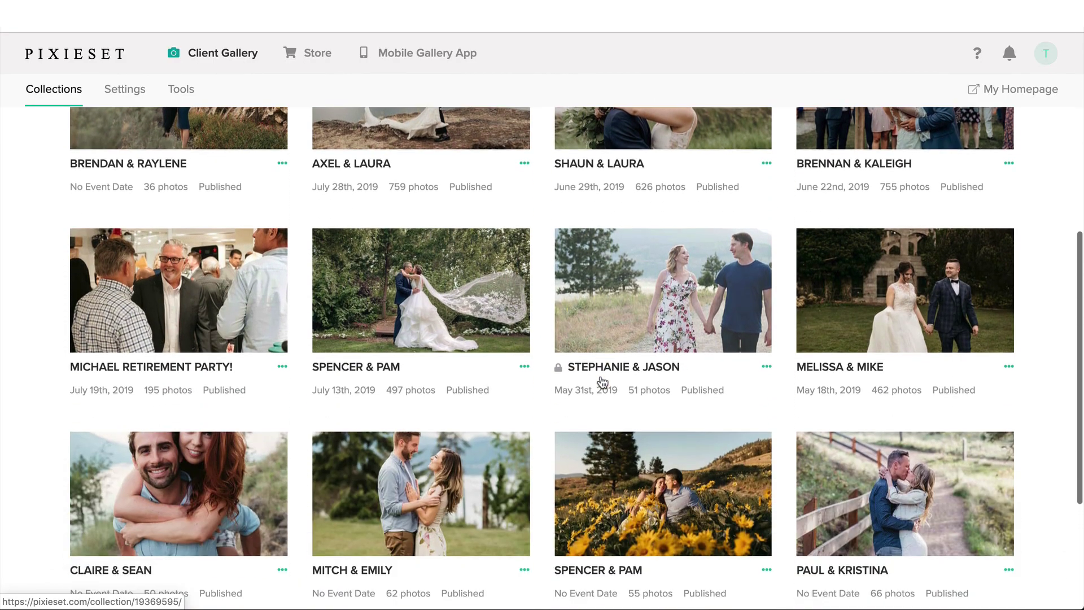
scroll(603, 383, up, 8)
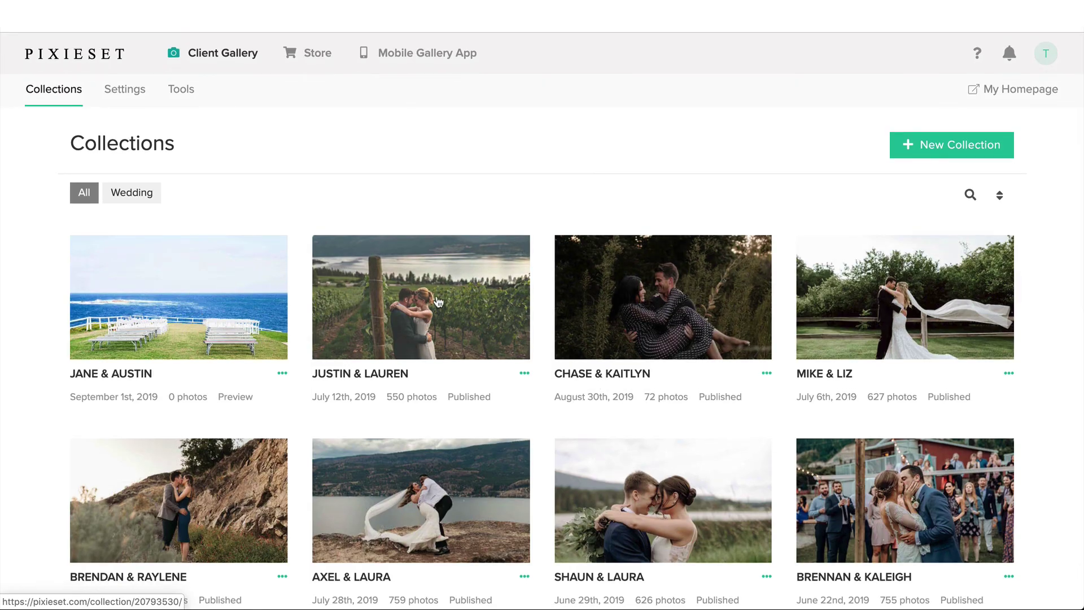
scroll(309, 268, down, 6)
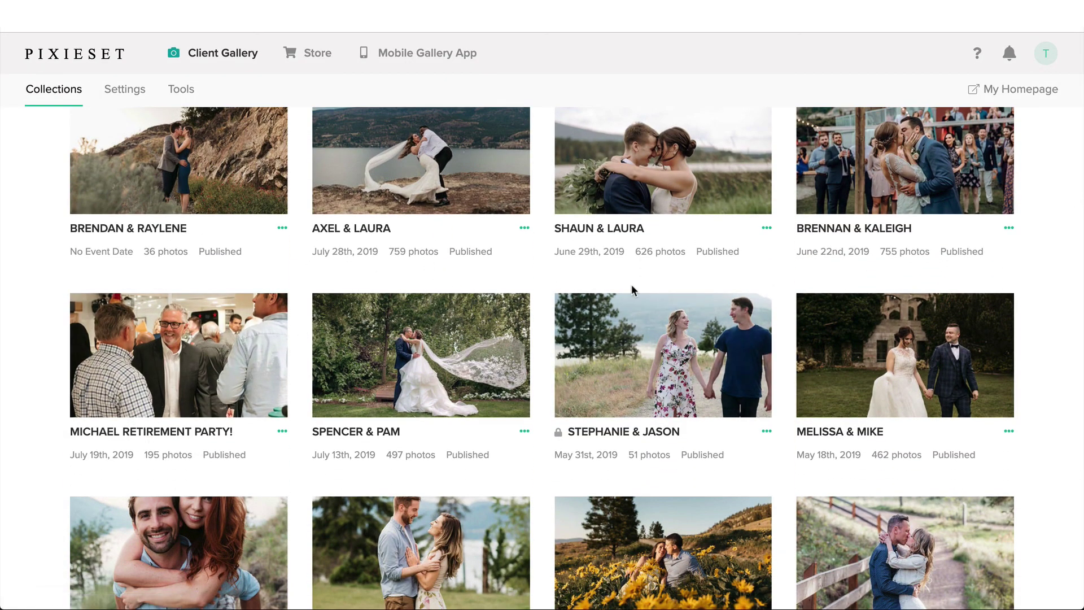
scroll(632, 286, up, 6)
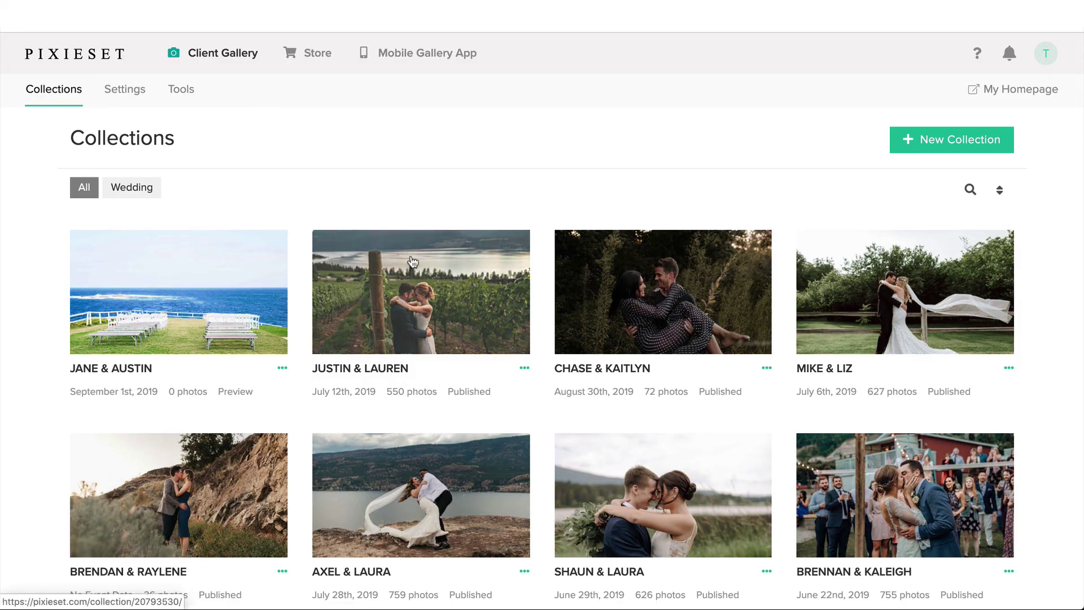
scroll(412, 260, down, 8)
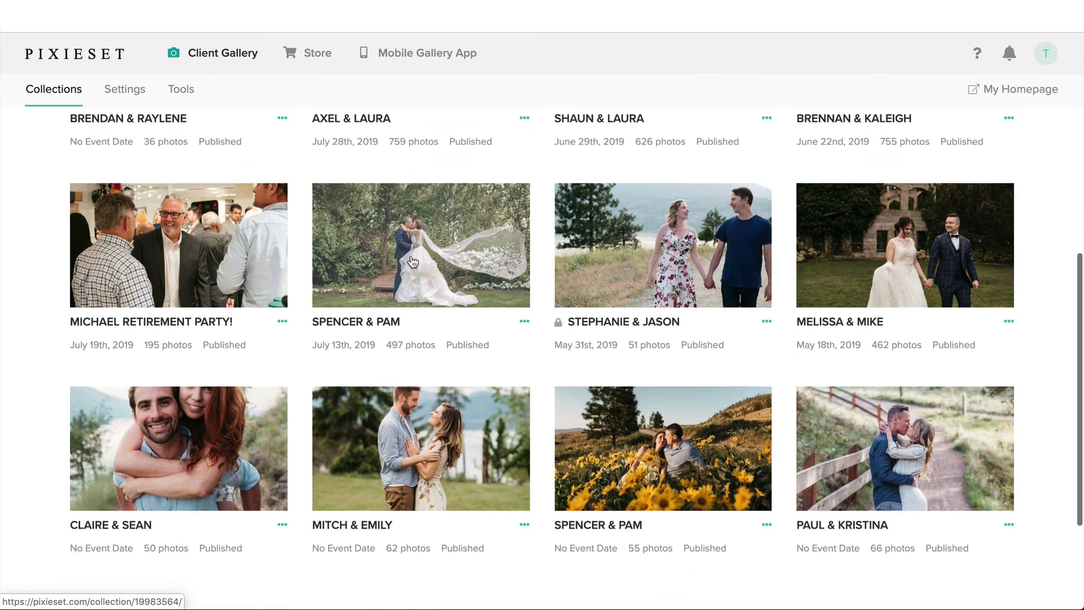
scroll(413, 261, down, 3)
click(482, 524)
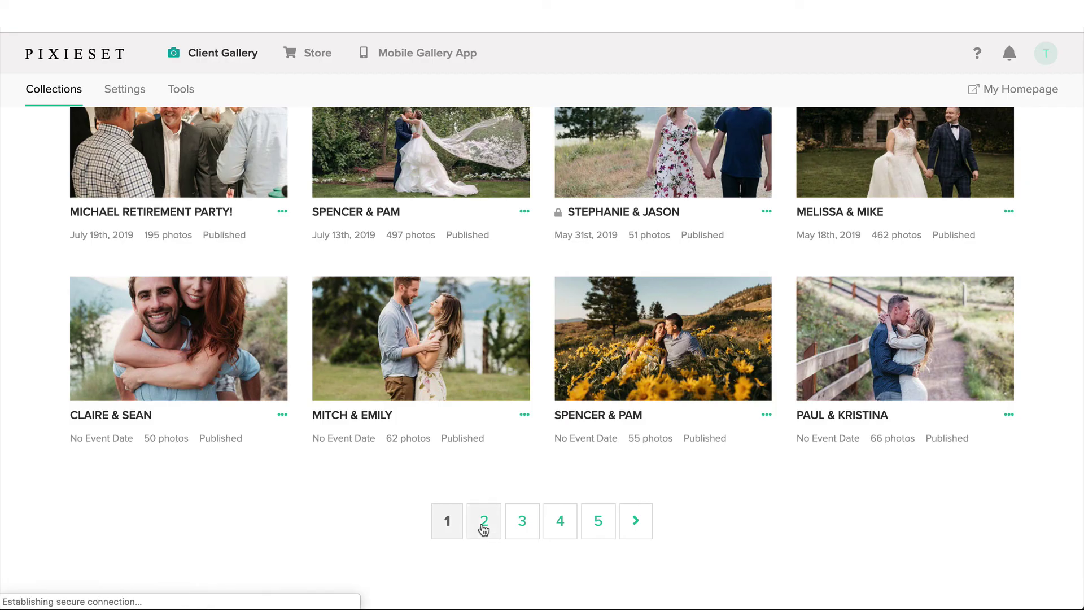
scroll(483, 529, down, 10)
click(536, 454)
- Open collections pages 4 and 5, reaching the 2017 galleries, then go back to page 1
scroll(537, 460, down, 10)
click(574, 459)
scroll(575, 465, down, 10)
click(615, 458)
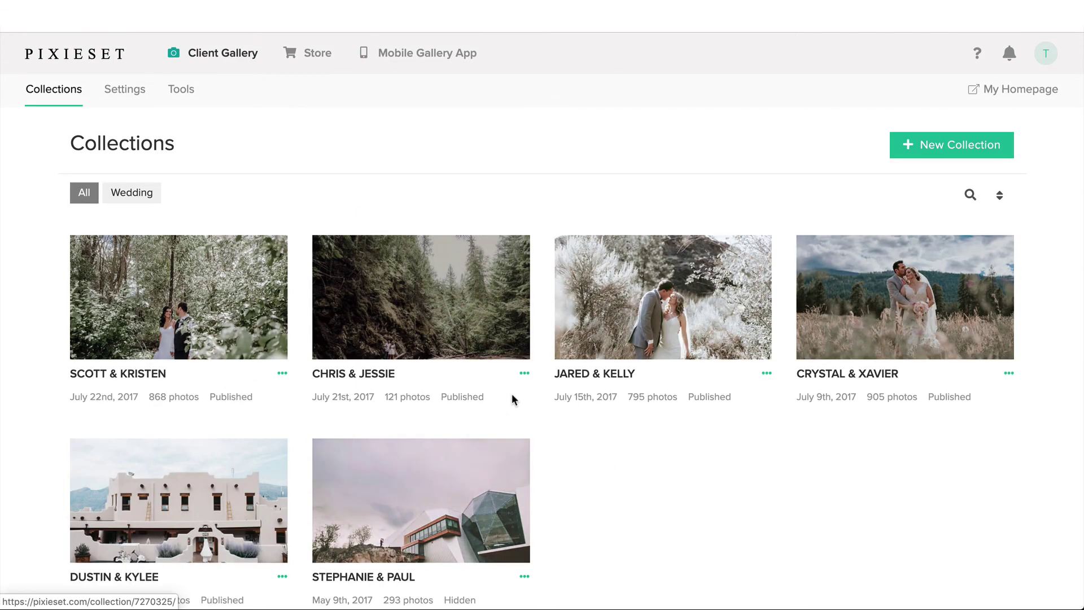
scroll(501, 418, down, 1)
scroll(524, 387, down, 3)
click(478, 464)
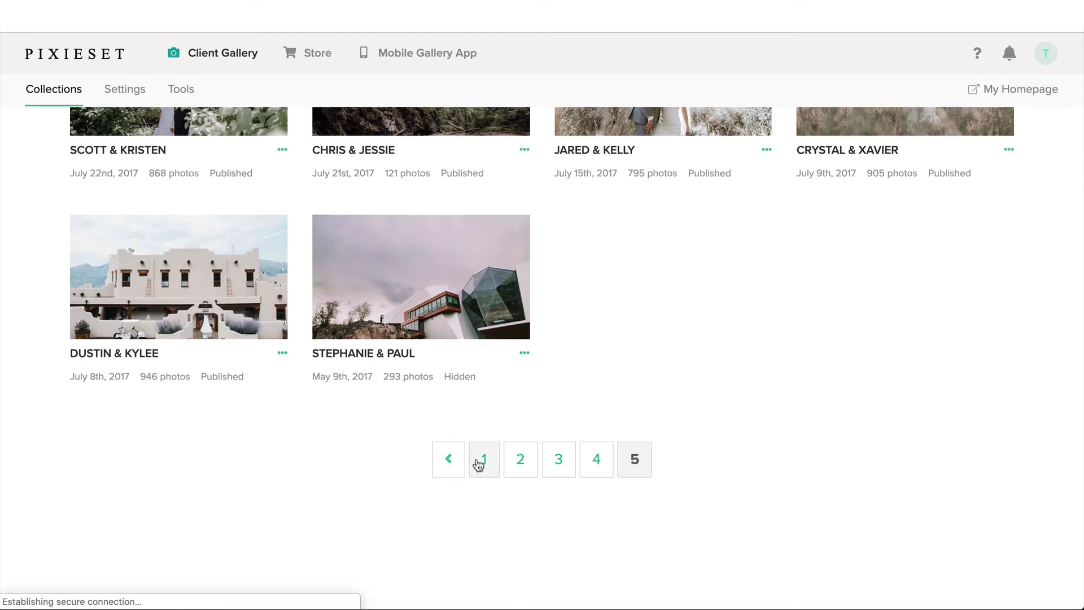